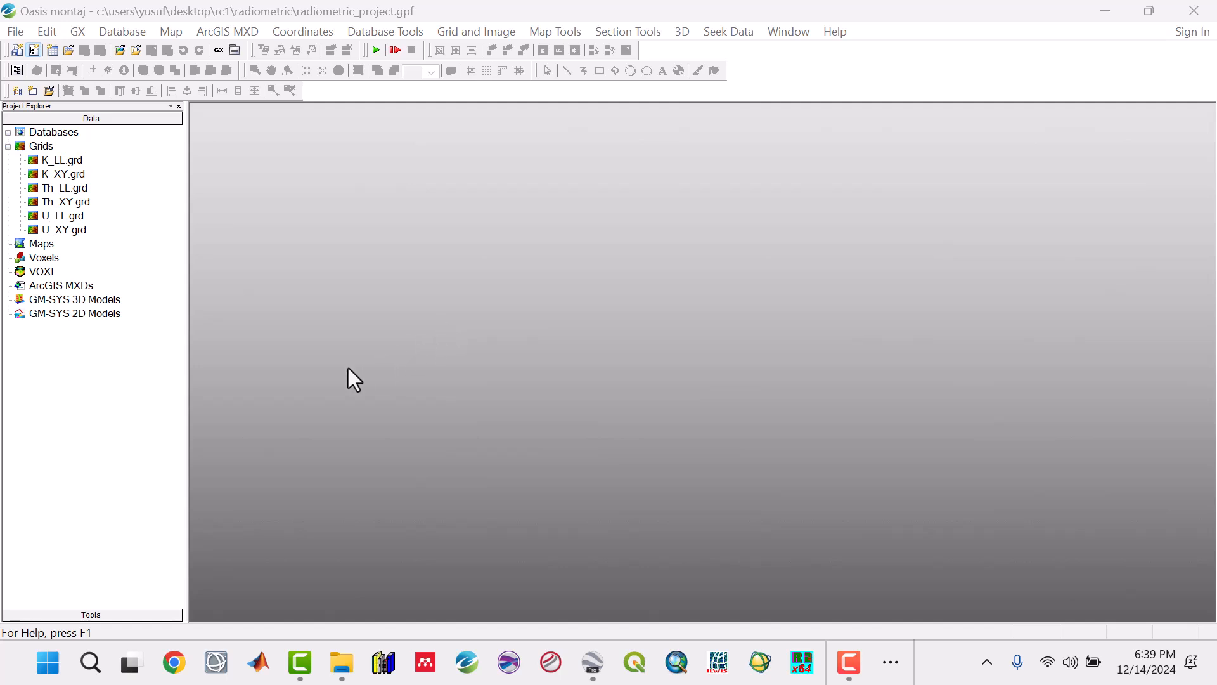
click(188, 339)
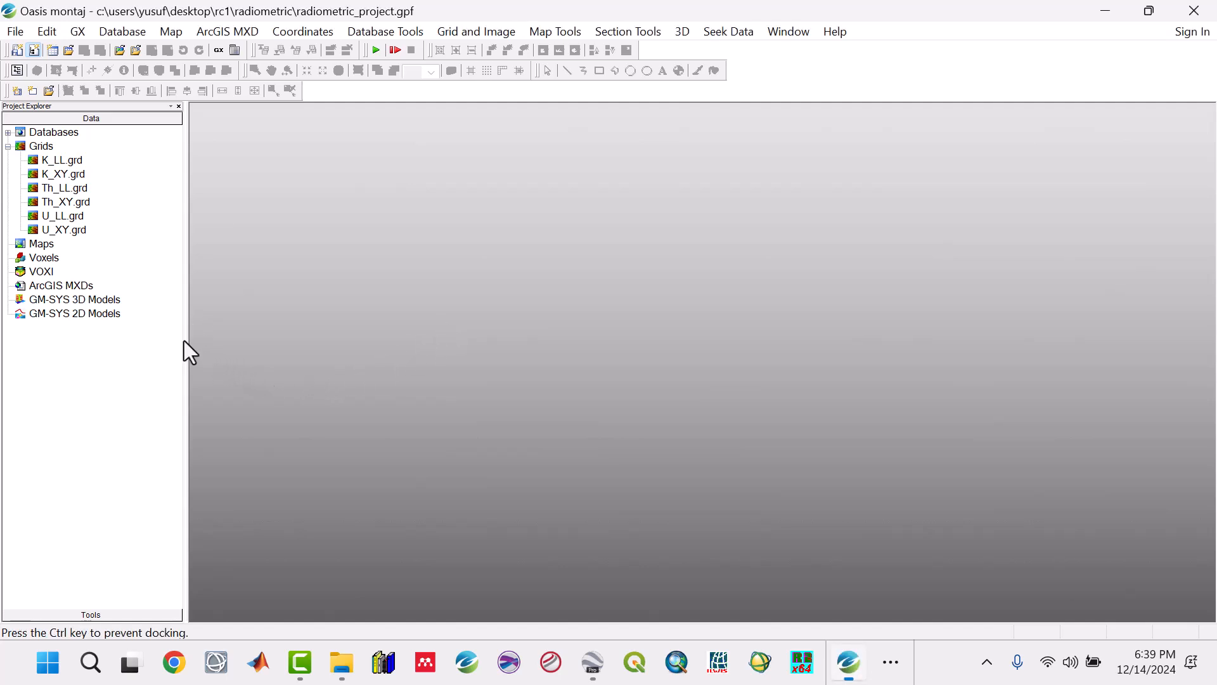
drag(188, 340, 191, 337)
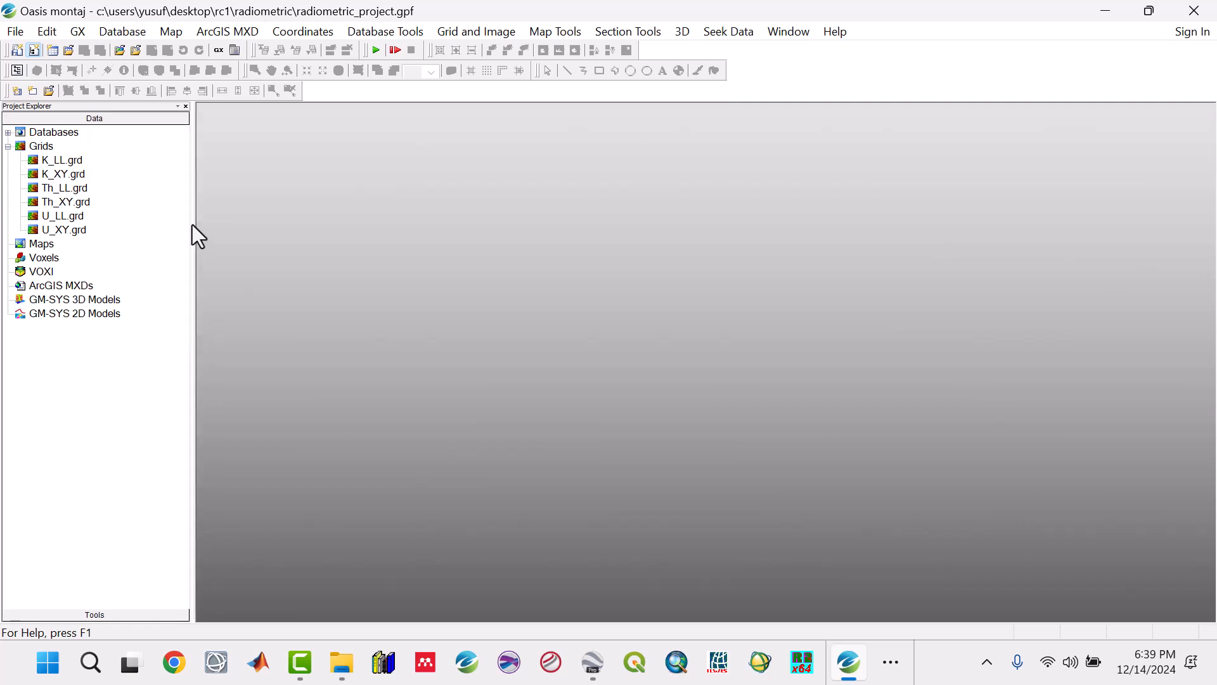
drag(193, 224, 191, 223)
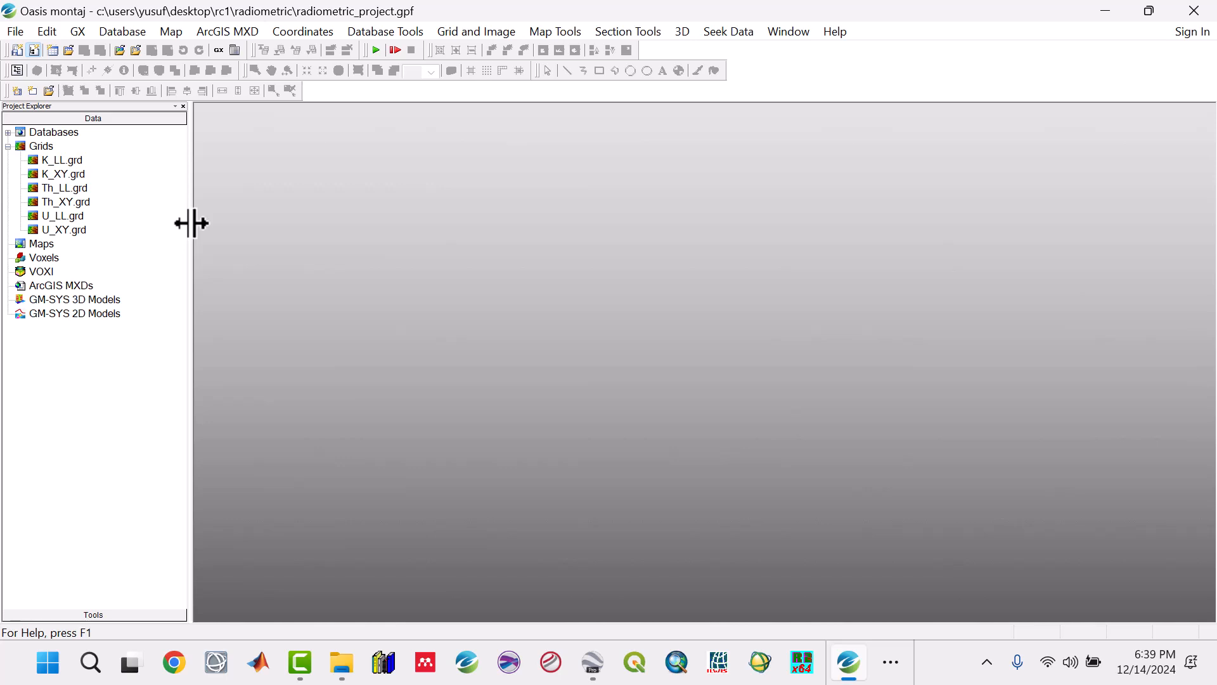
drag(192, 223, 191, 222)
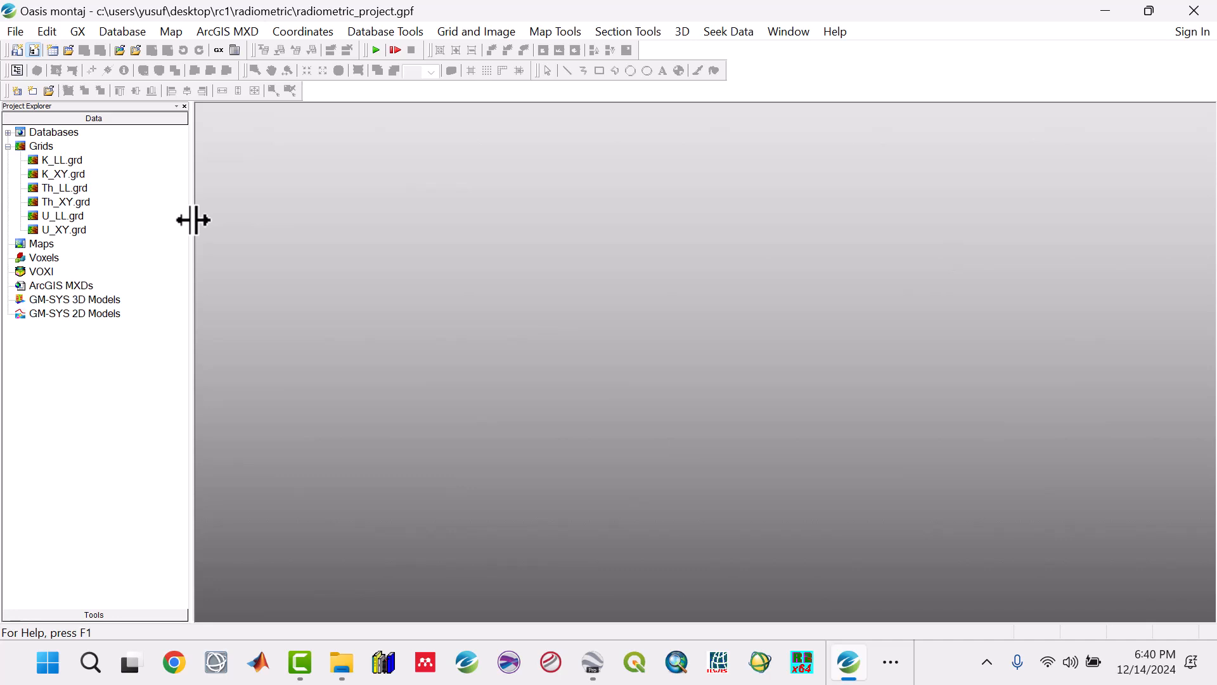
Step: Open the K_LL.grd grid in a maximized window and start a new map using the data range scanned from K_LL.grd
double_click(66, 164)
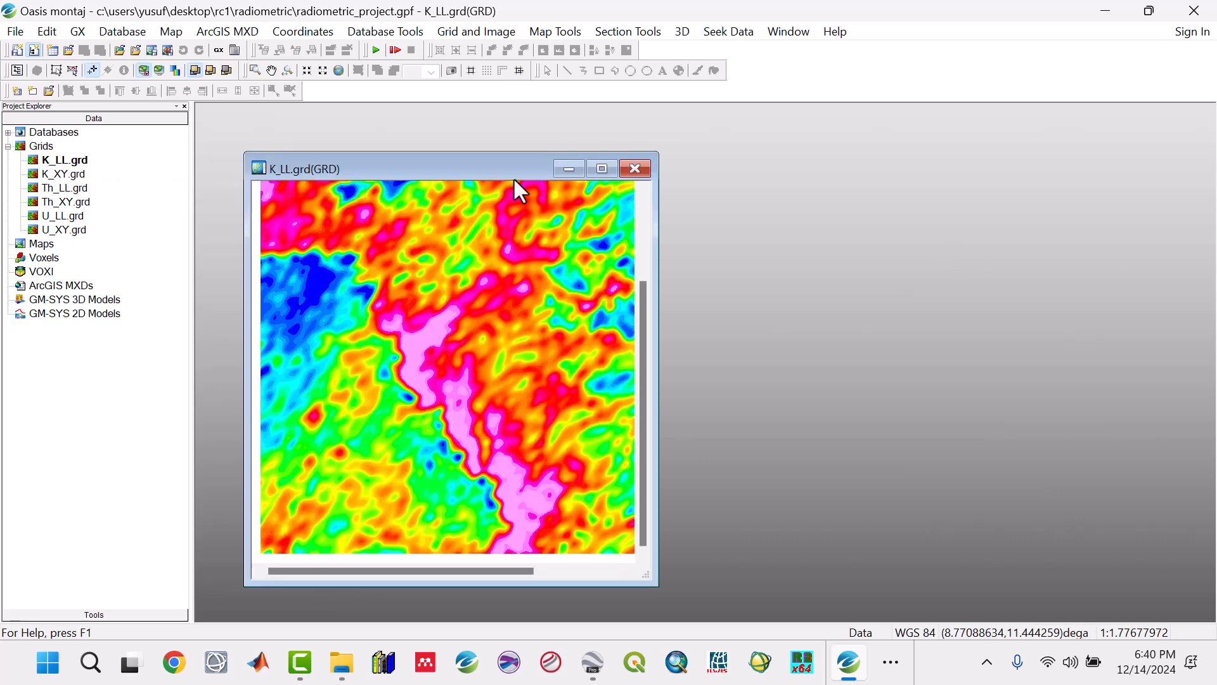
click(601, 169)
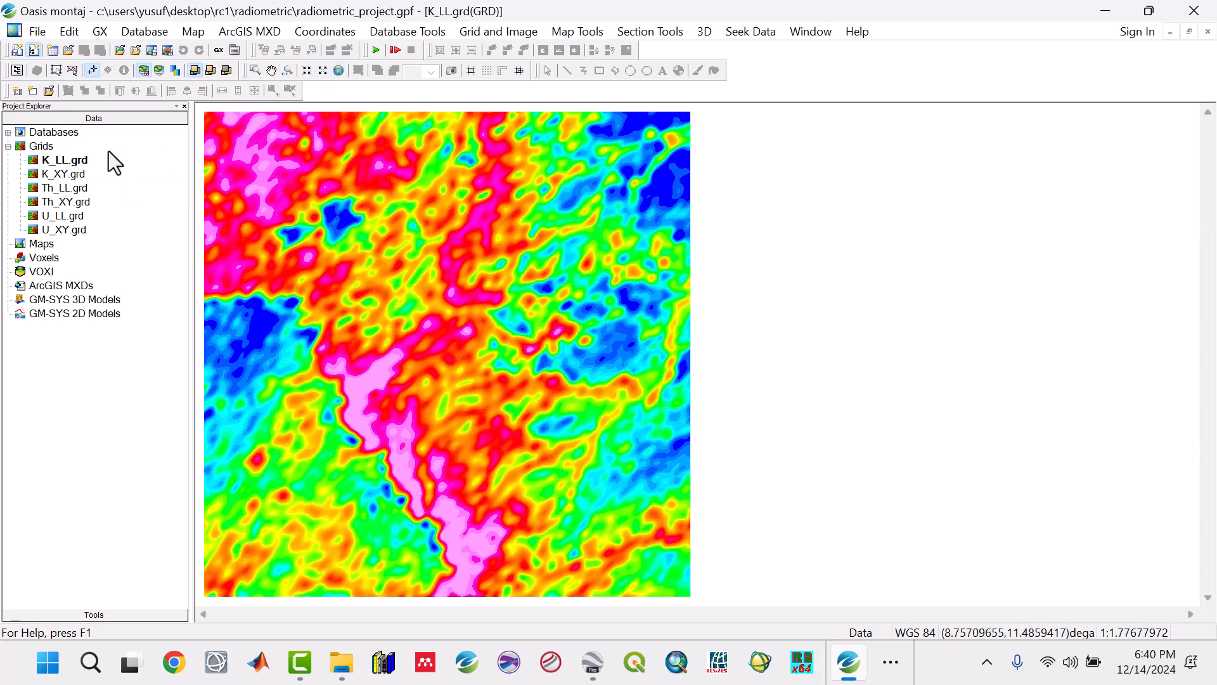
click(193, 32)
click(214, 50)
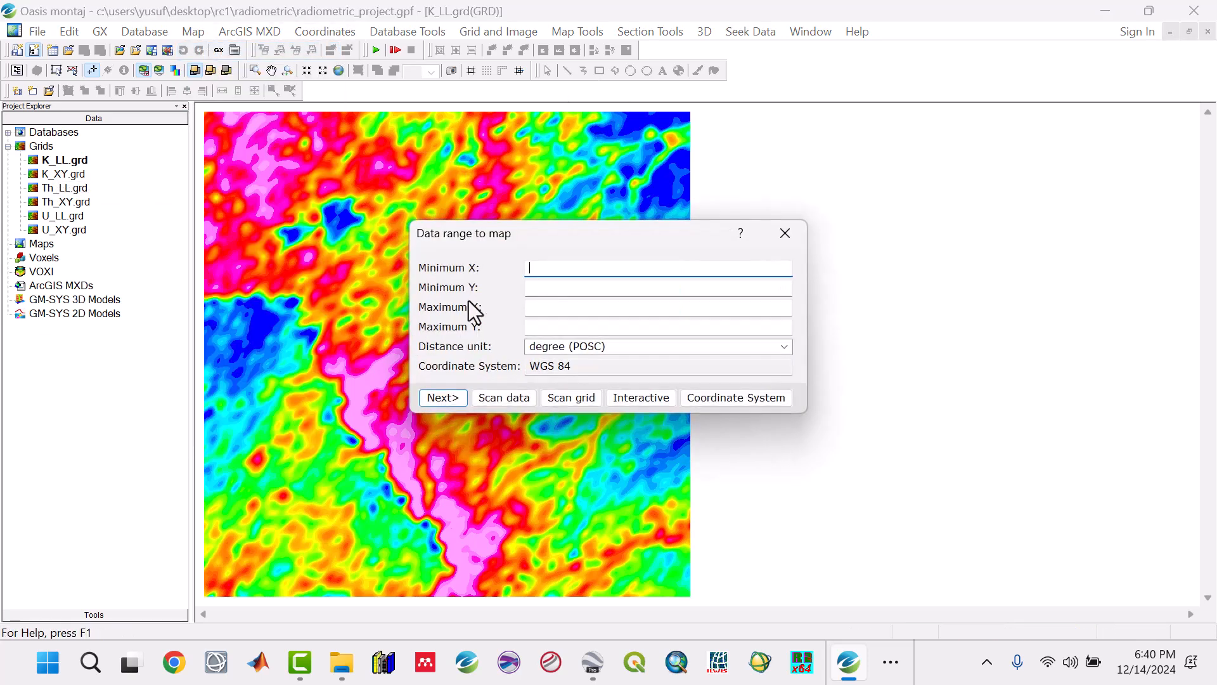
click(580, 395)
click(750, 317)
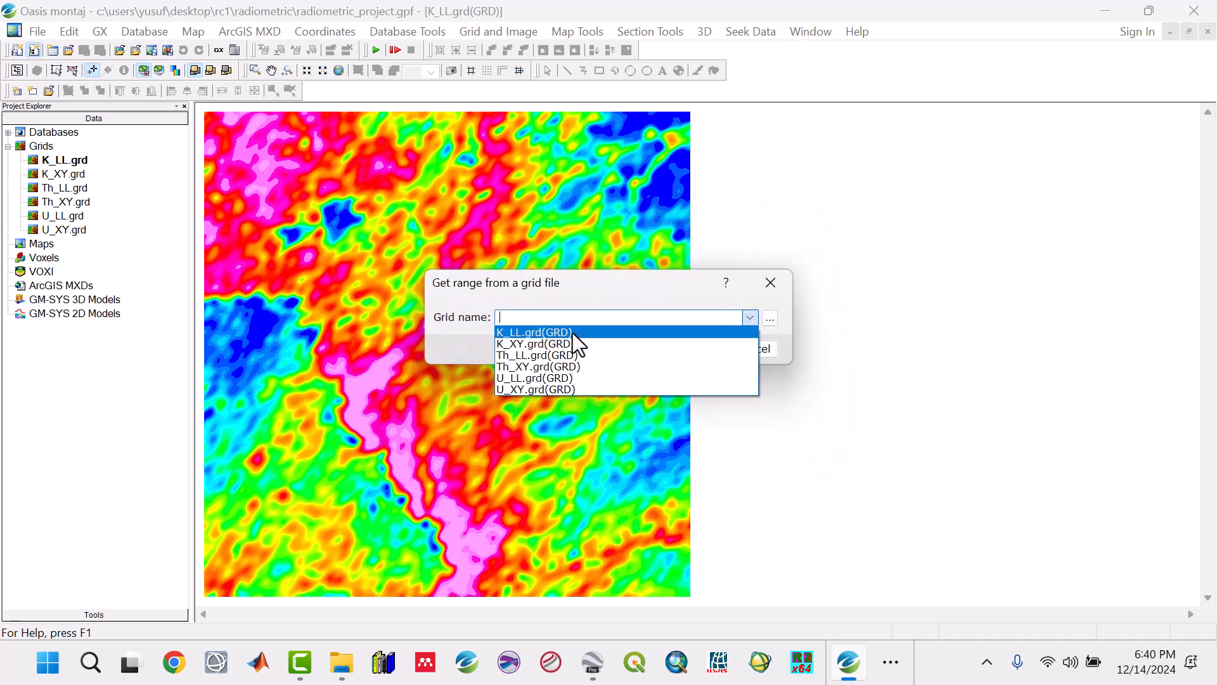
click(545, 329)
click(699, 349)
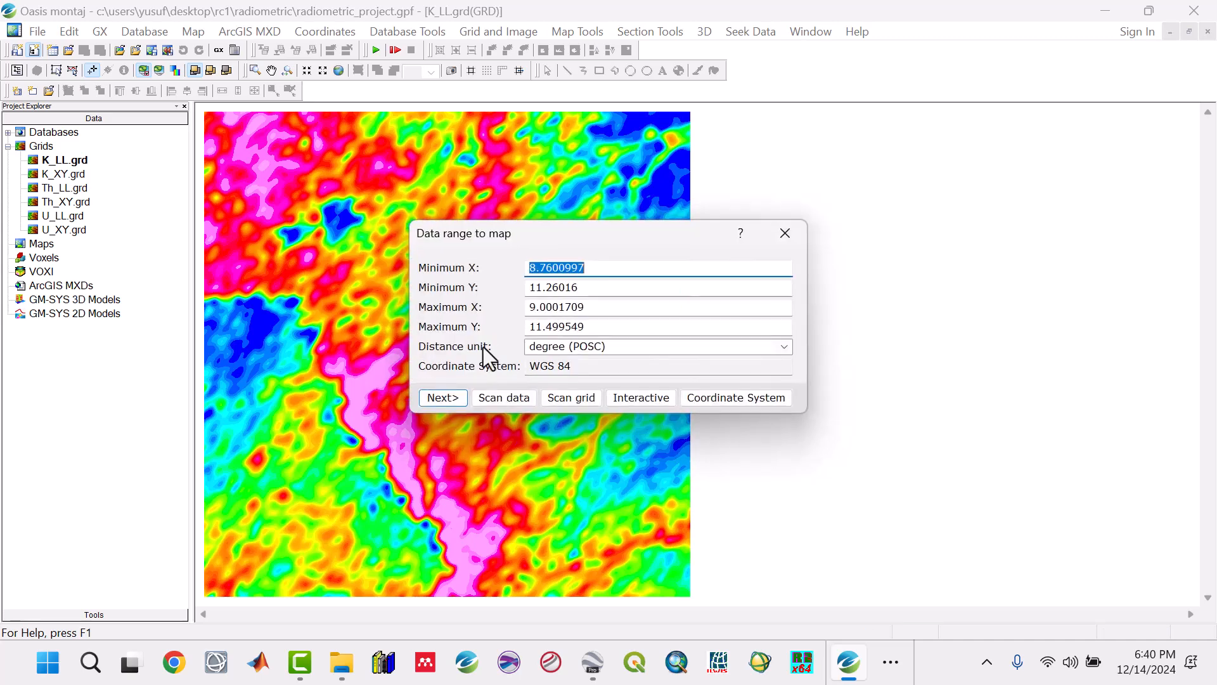
click(442, 398)
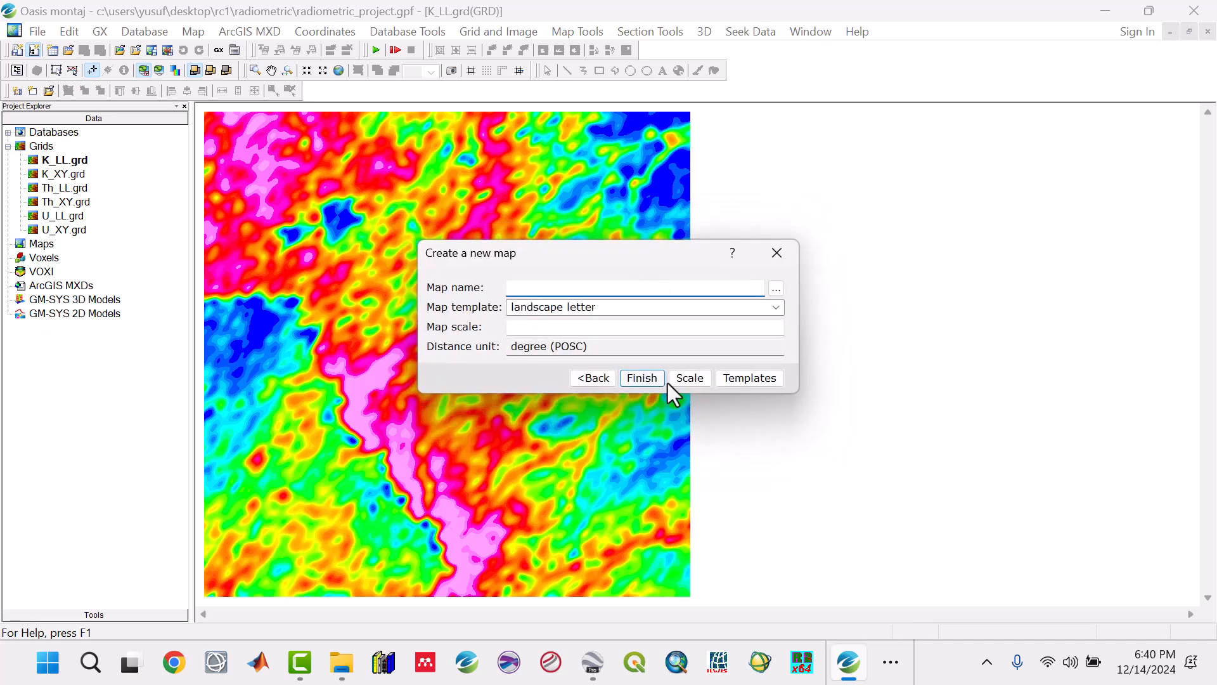
Step: Create the map with the name K, the landscape letter template and an automatically calculated scale
text(K)
click(692, 378)
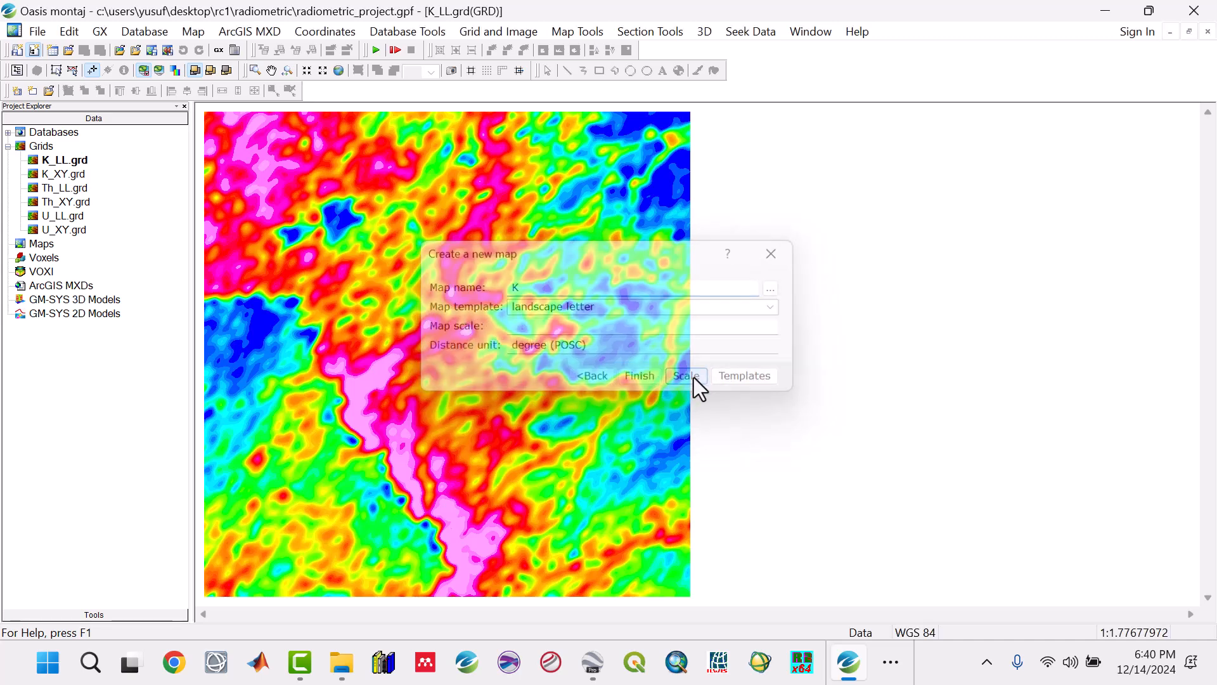
click(635, 386)
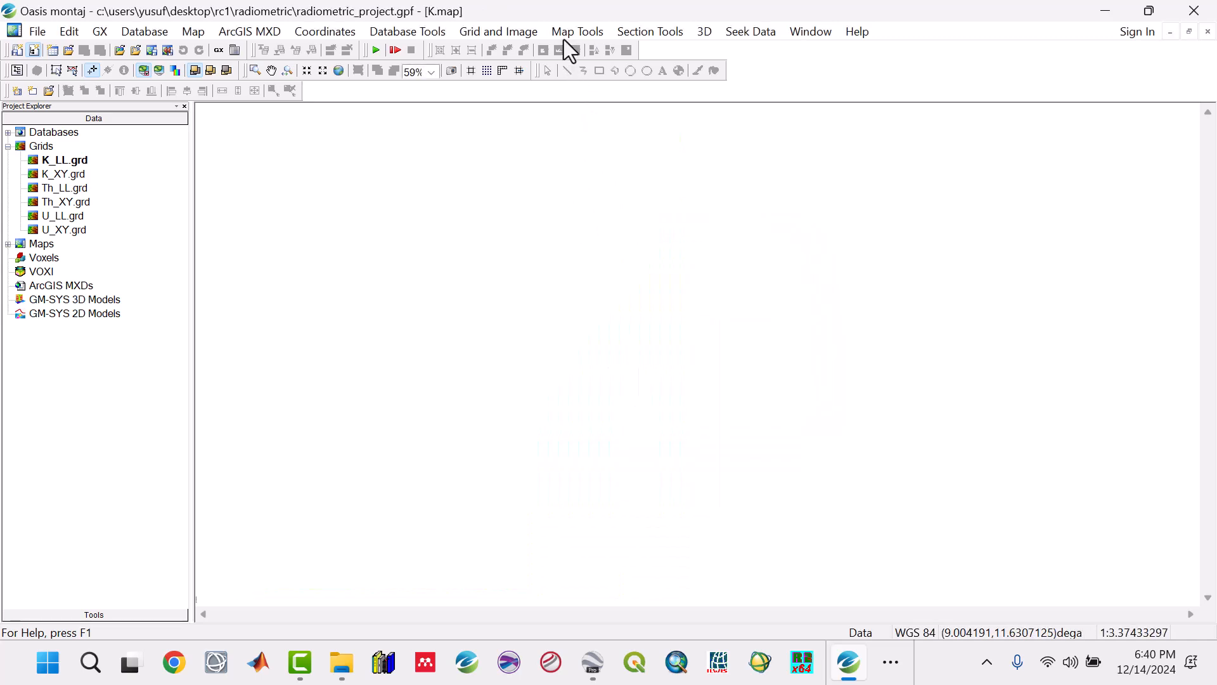
Step: Start drawing a base map on the K map with a right margin of 5 cm and a left margin of 2 cm
click(565, 37)
mouse_move(583, 74)
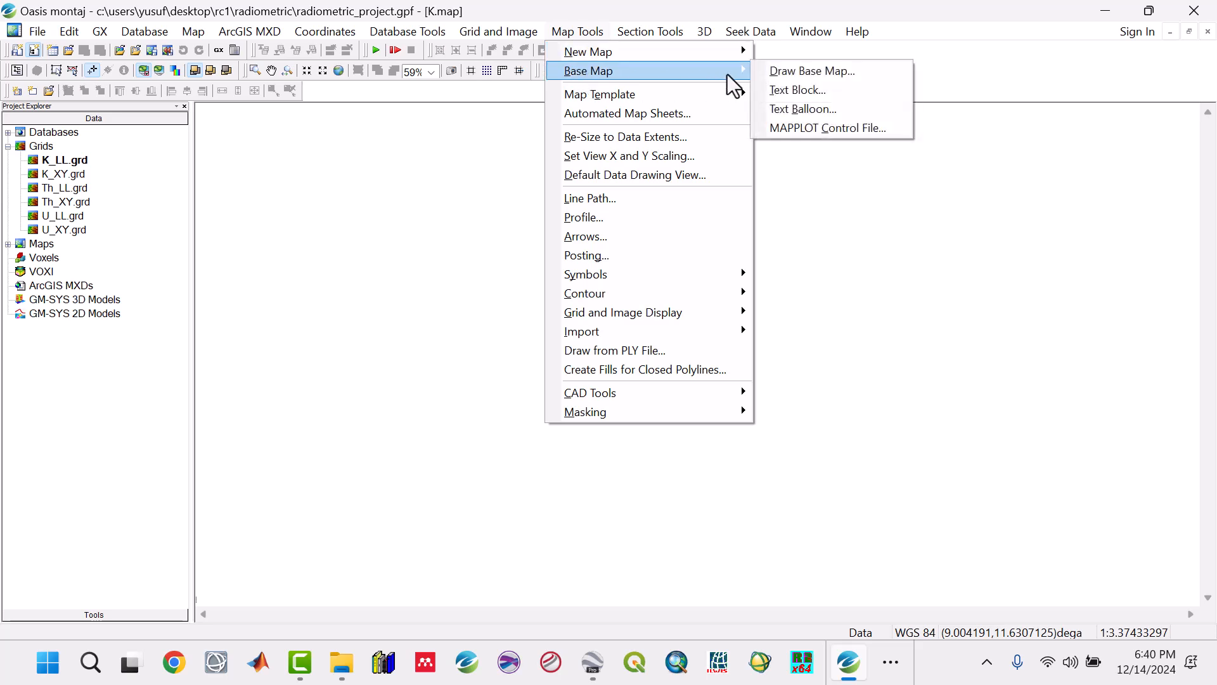
click(782, 73)
drag(697, 298, 574, 293)
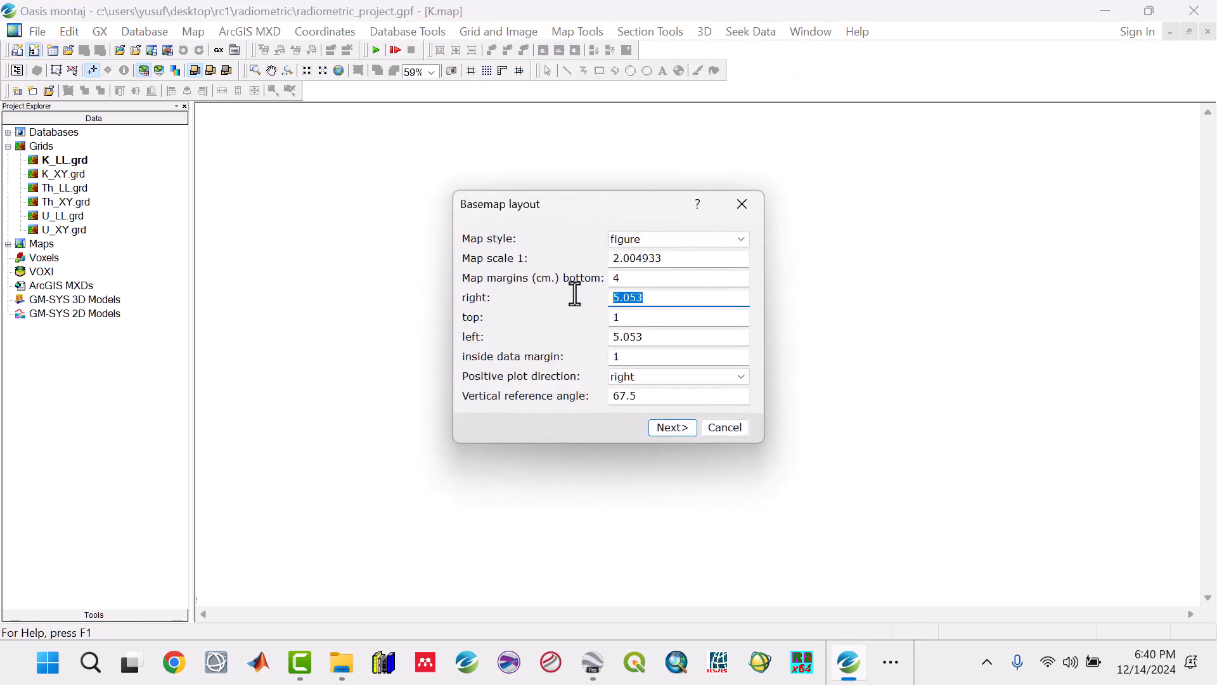
text(5)
drag(653, 335, 592, 332)
text(2)
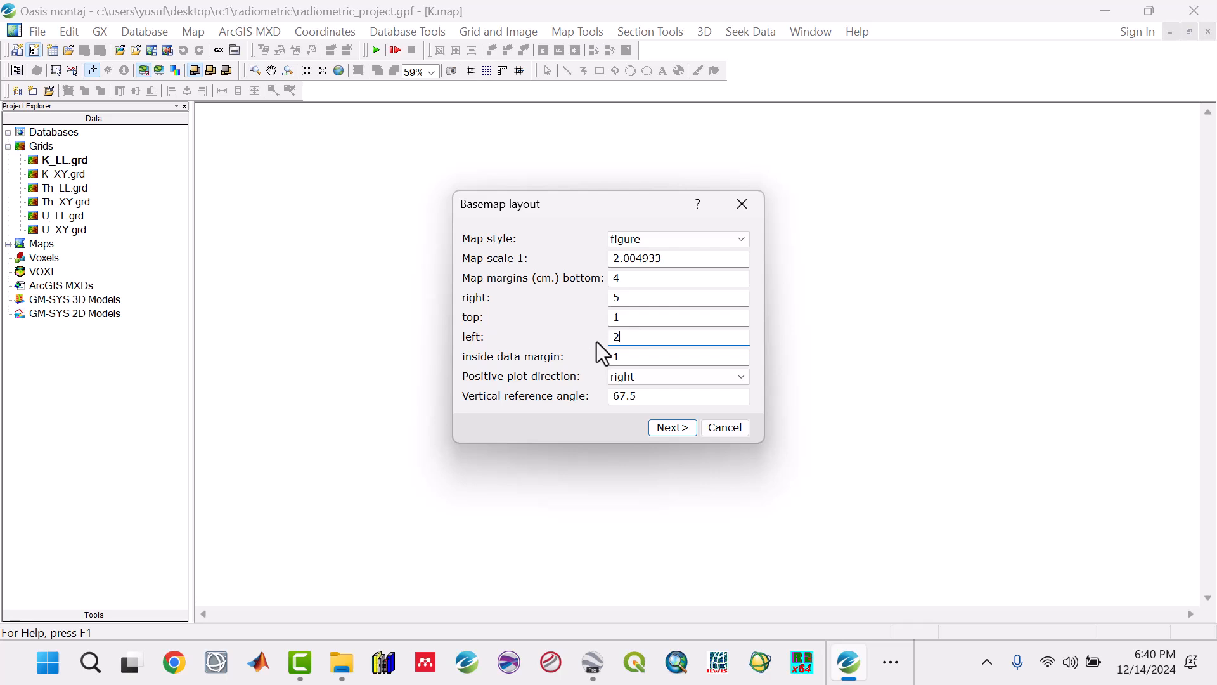
click(659, 428)
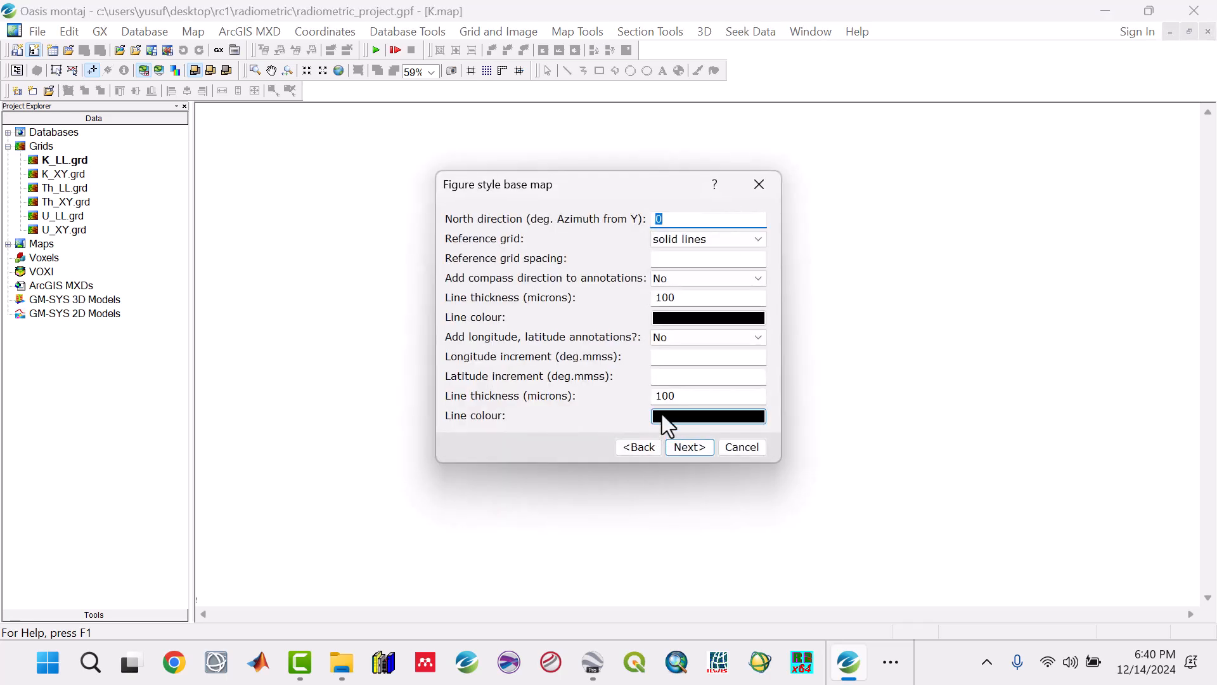
Step: Set the base map's reference grid to edge ticks and its compass direction annotations to +X is East
click(686, 239)
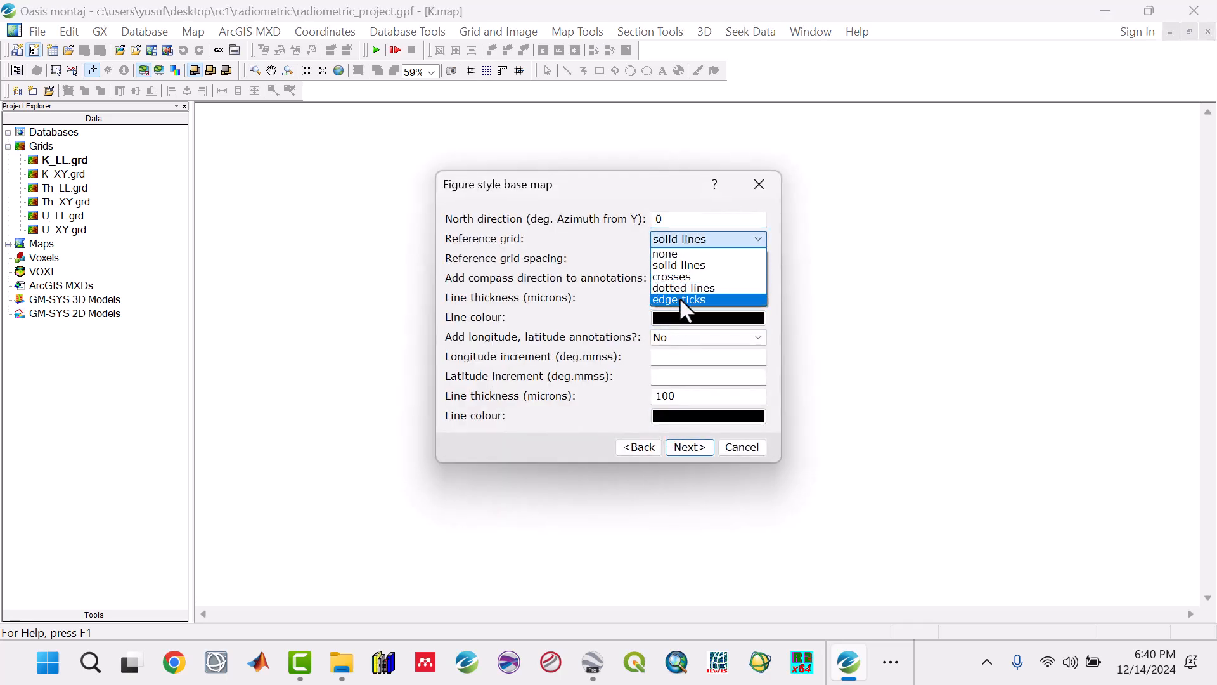
click(678, 297)
click(680, 283)
click(682, 305)
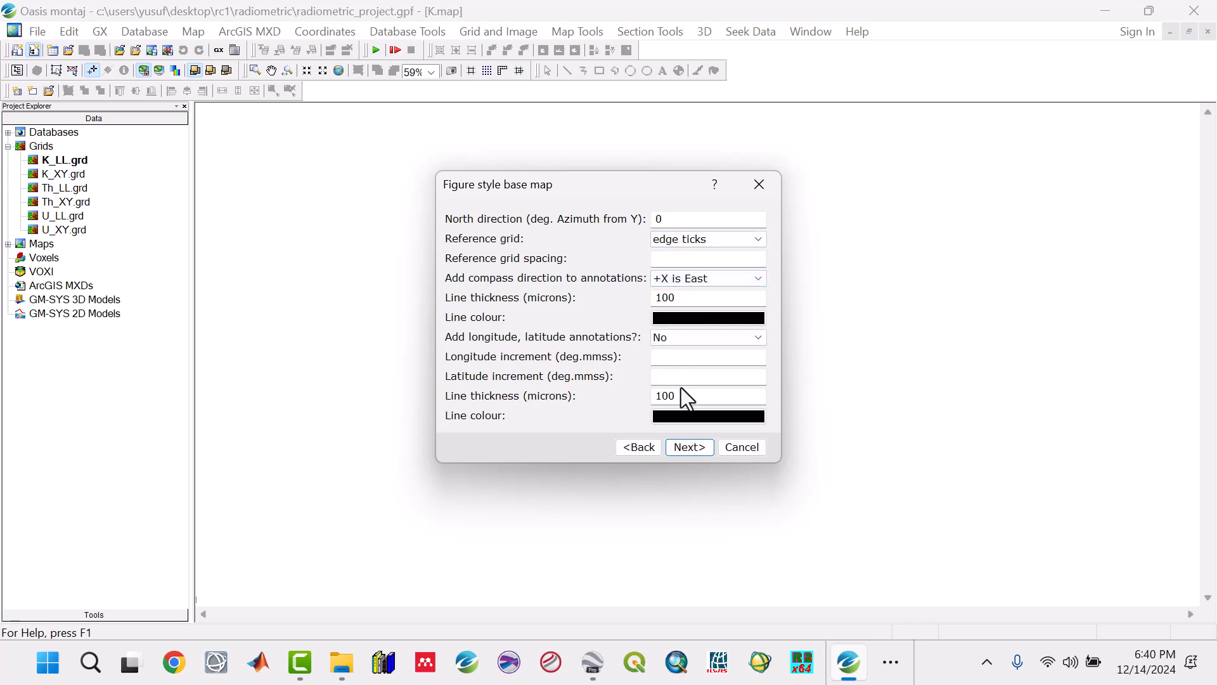
click(680, 449)
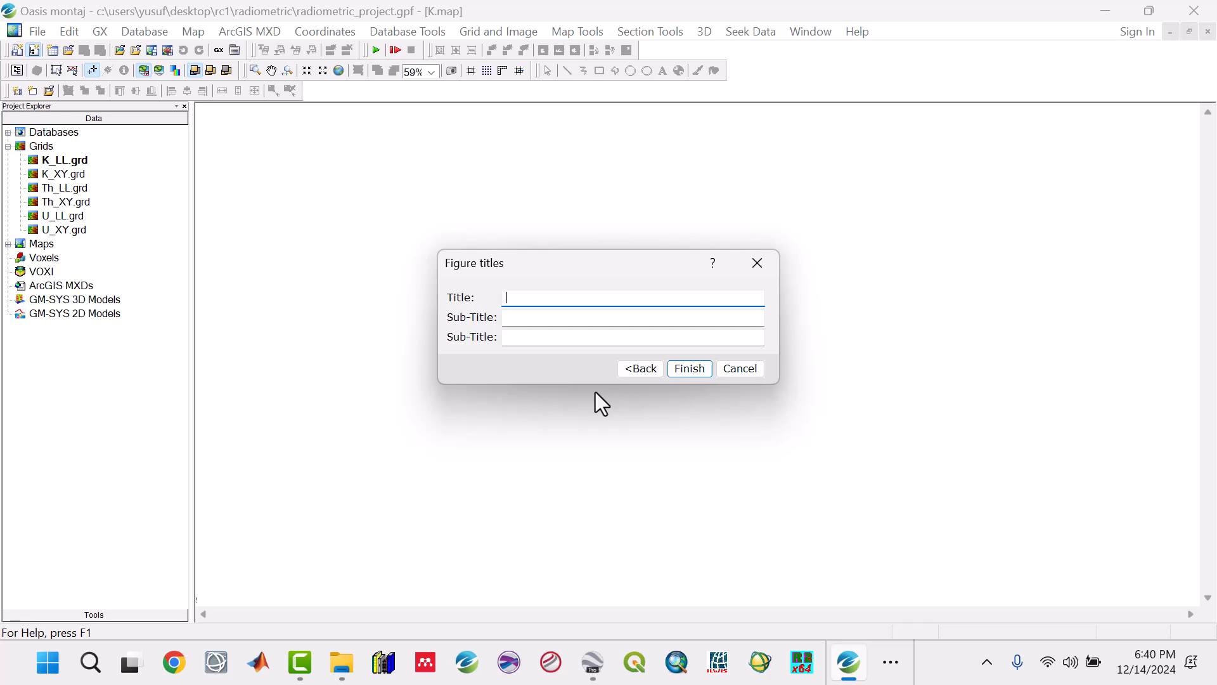
Step: Title the figure K MAP, finish the base map and fit the whole map in the view
text(K MAP)
click(688, 368)
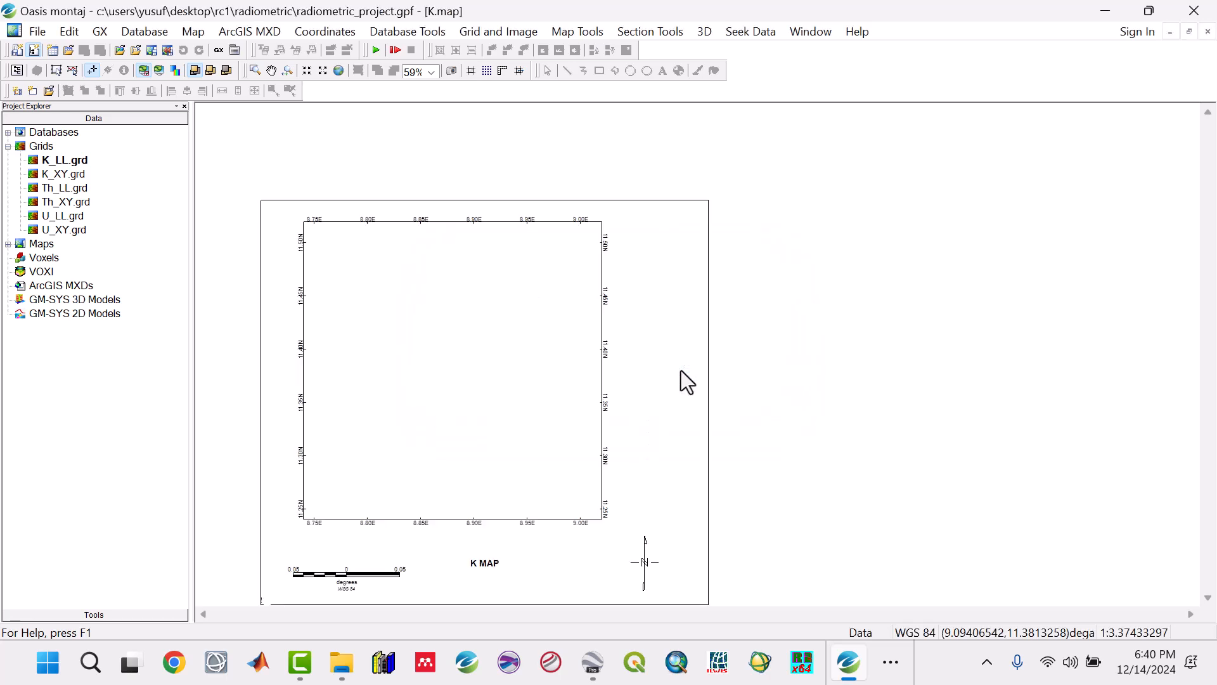
click(345, 70)
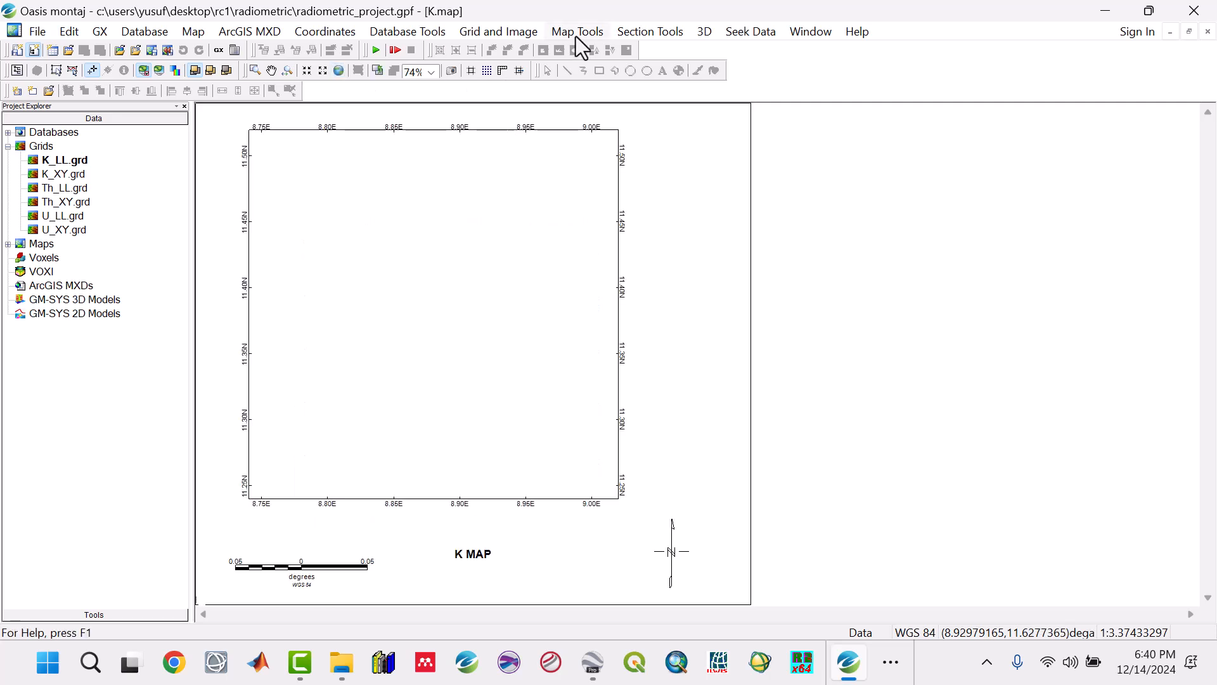
Step: Set up a single grid display of K_LL.grd with a colour bar and shadow applied
click(575, 33)
mouse_move(639, 321)
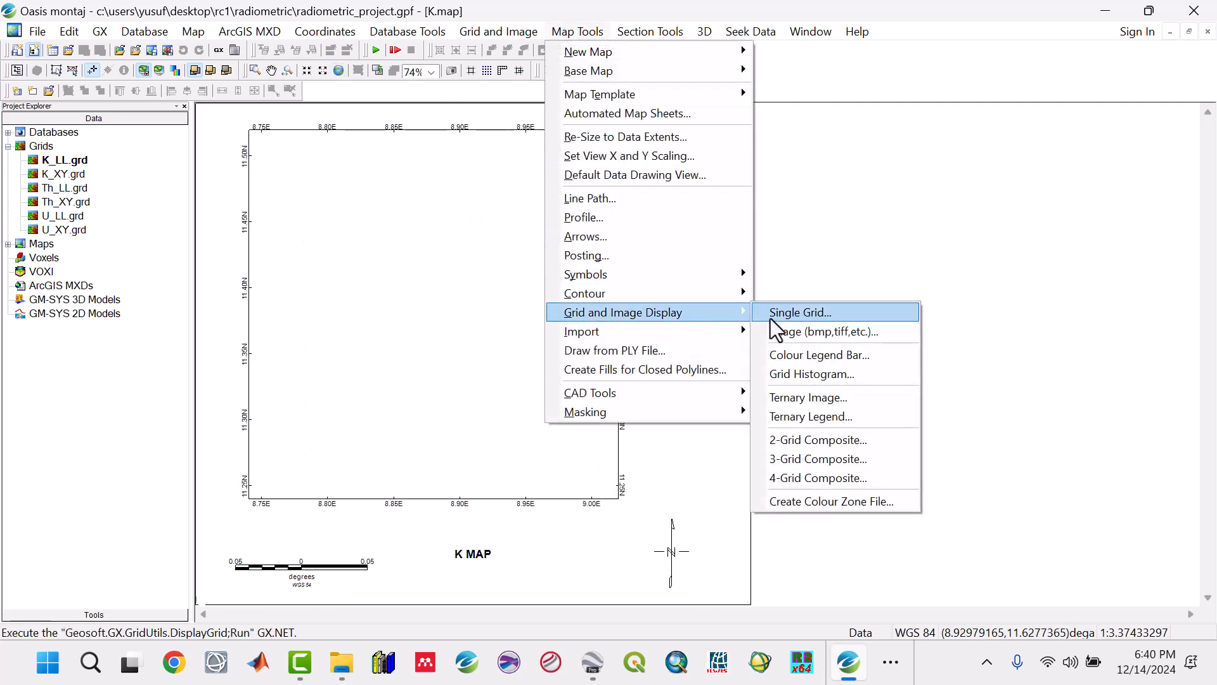
click(806, 315)
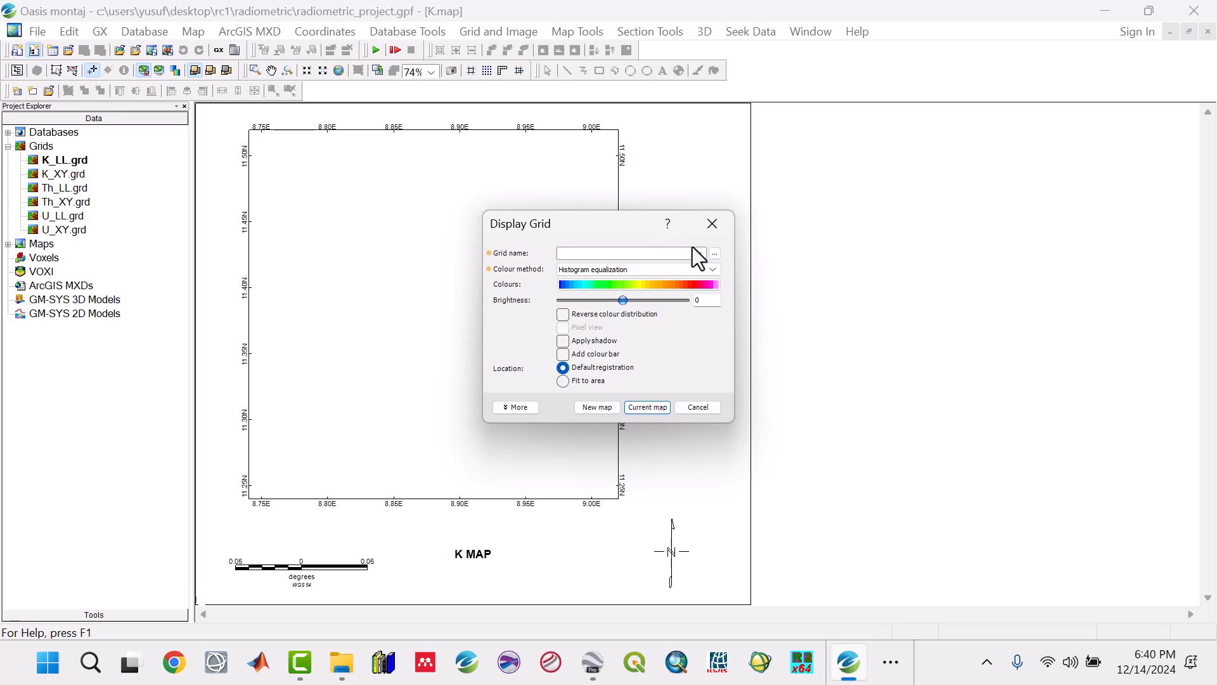
click(697, 252)
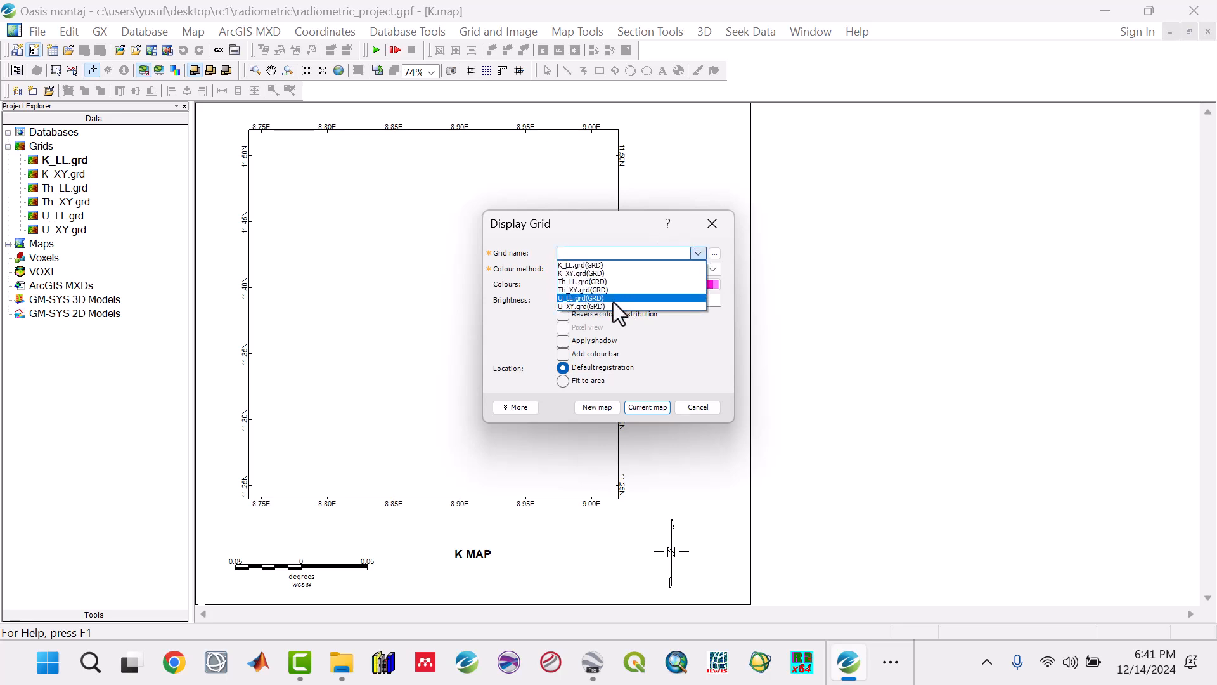
click(592, 266)
click(565, 352)
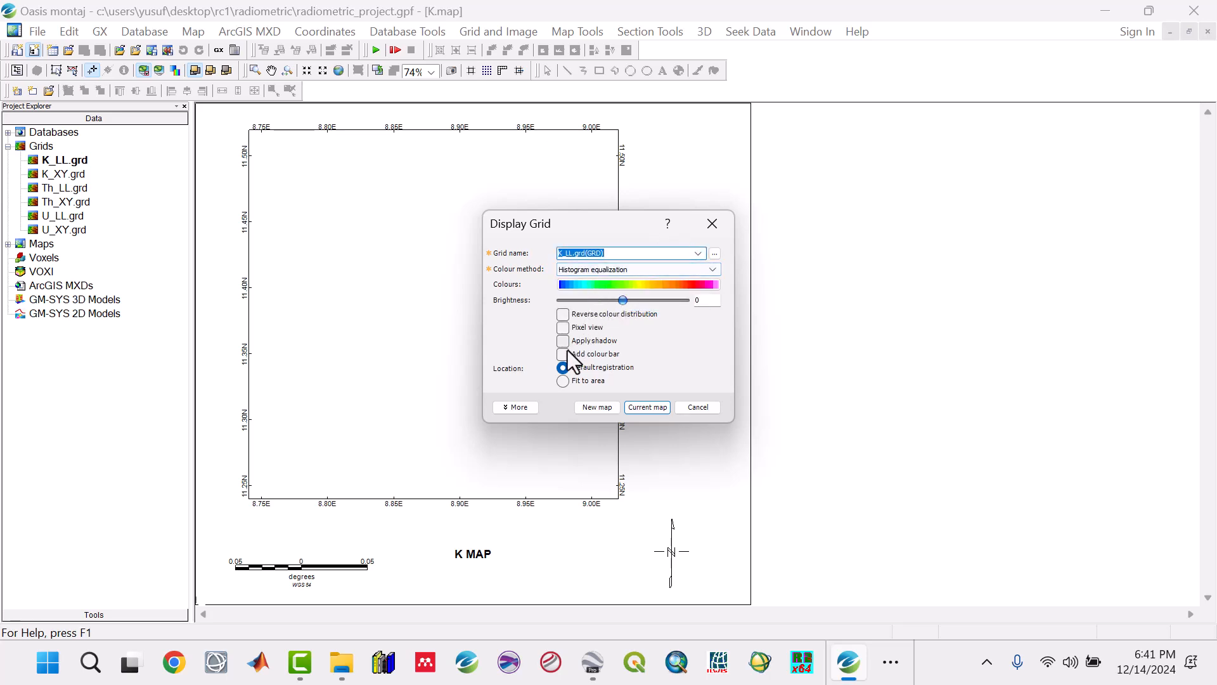
click(563, 341)
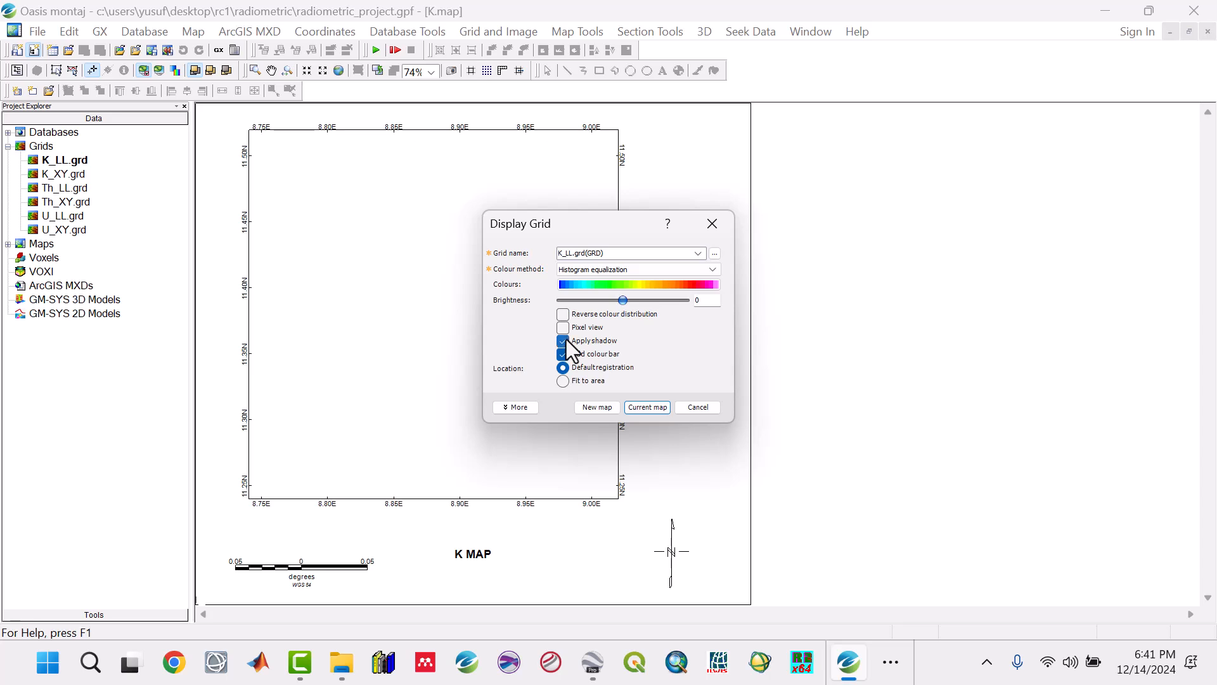
Step: Calculate the vertical scale factor for the grid's shading effect and draw the grid on the current map
click(520, 408)
click(535, 431)
click(676, 498)
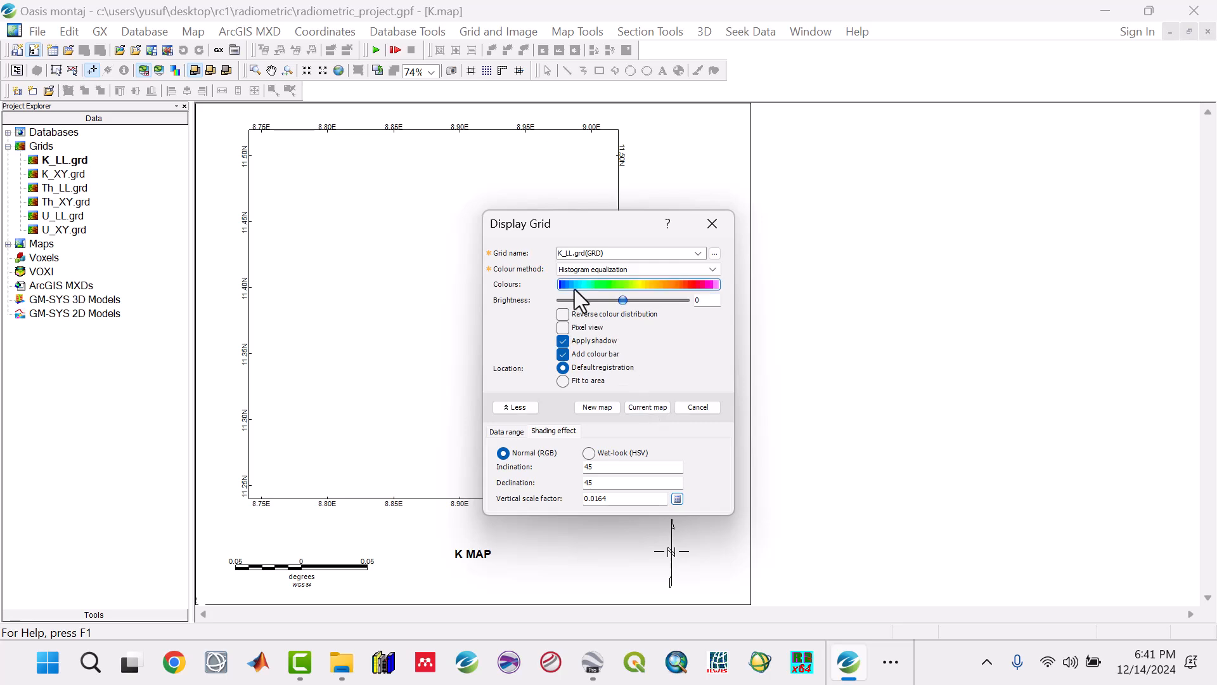
click(646, 407)
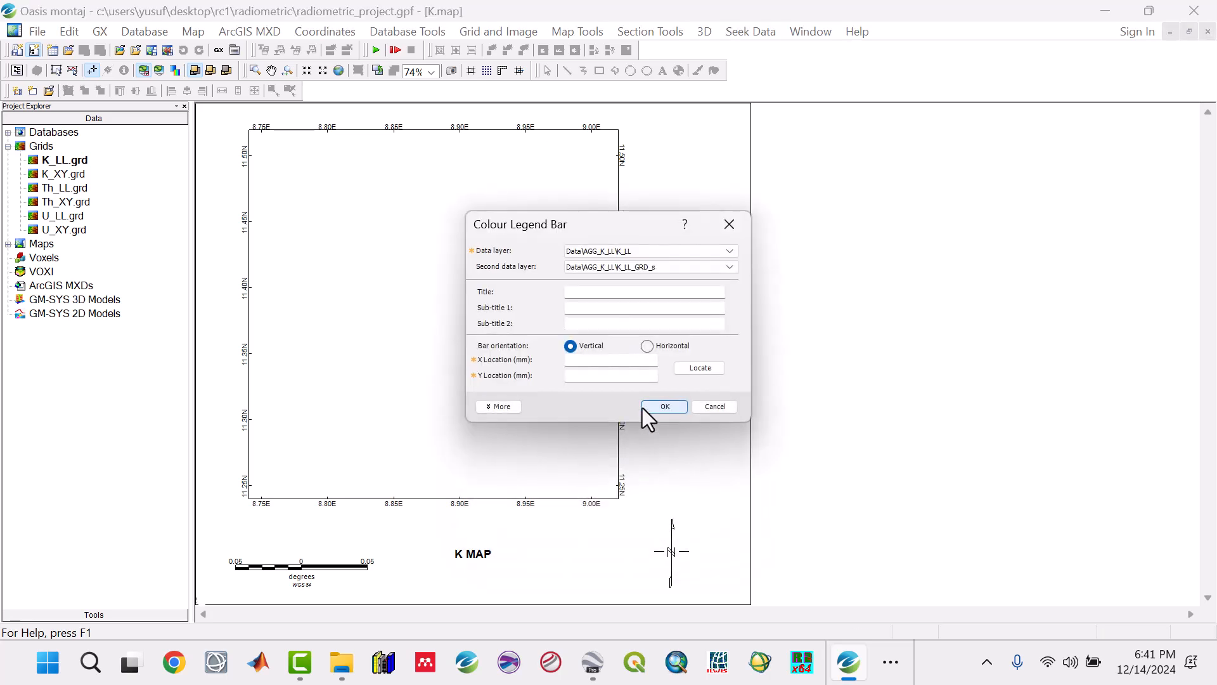
Step: Add the vertical colour legend bar titled % with 3 label decimals, located near the map's lower right at about X 196.82, Y 18.68 mm
click(593, 294)
text(%)
click(499, 406)
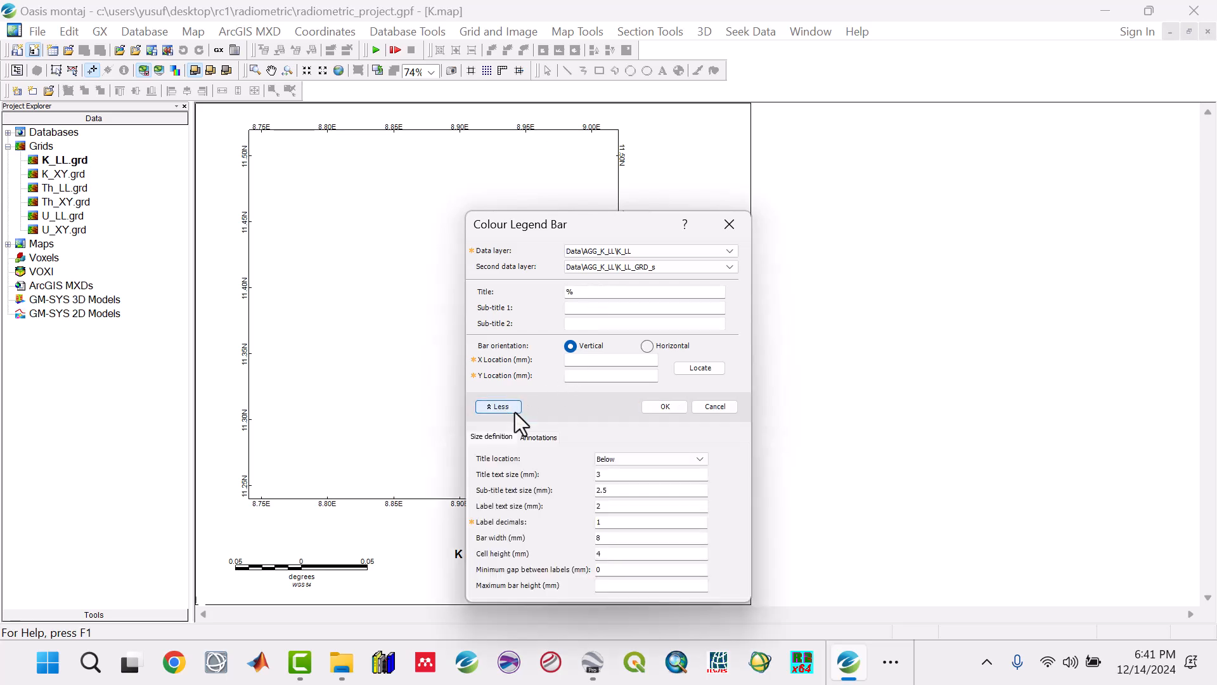
double_click(589, 521)
text(3)
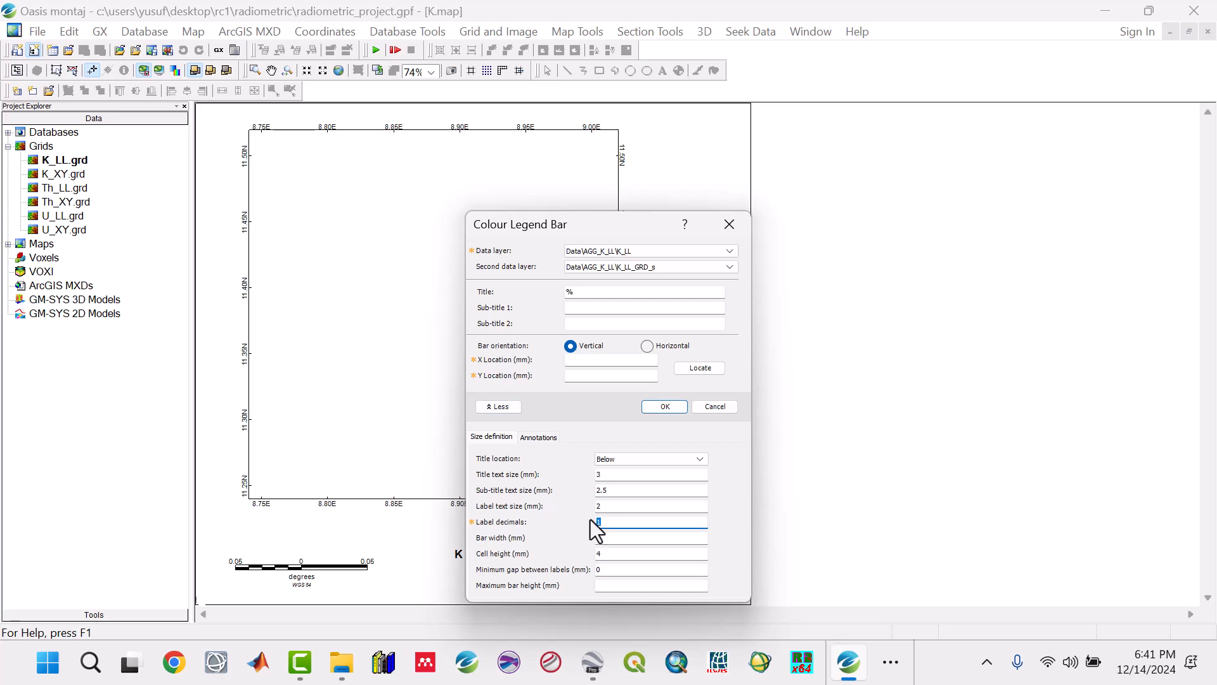
click(694, 369)
click(715, 555)
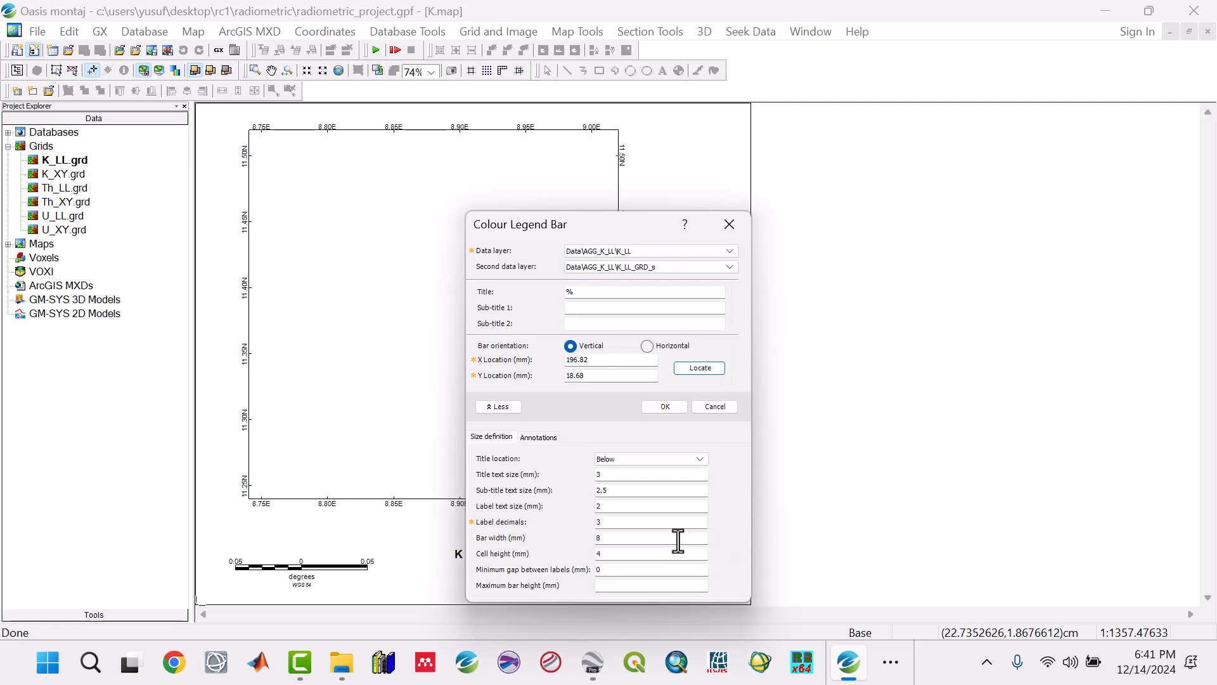
click(676, 410)
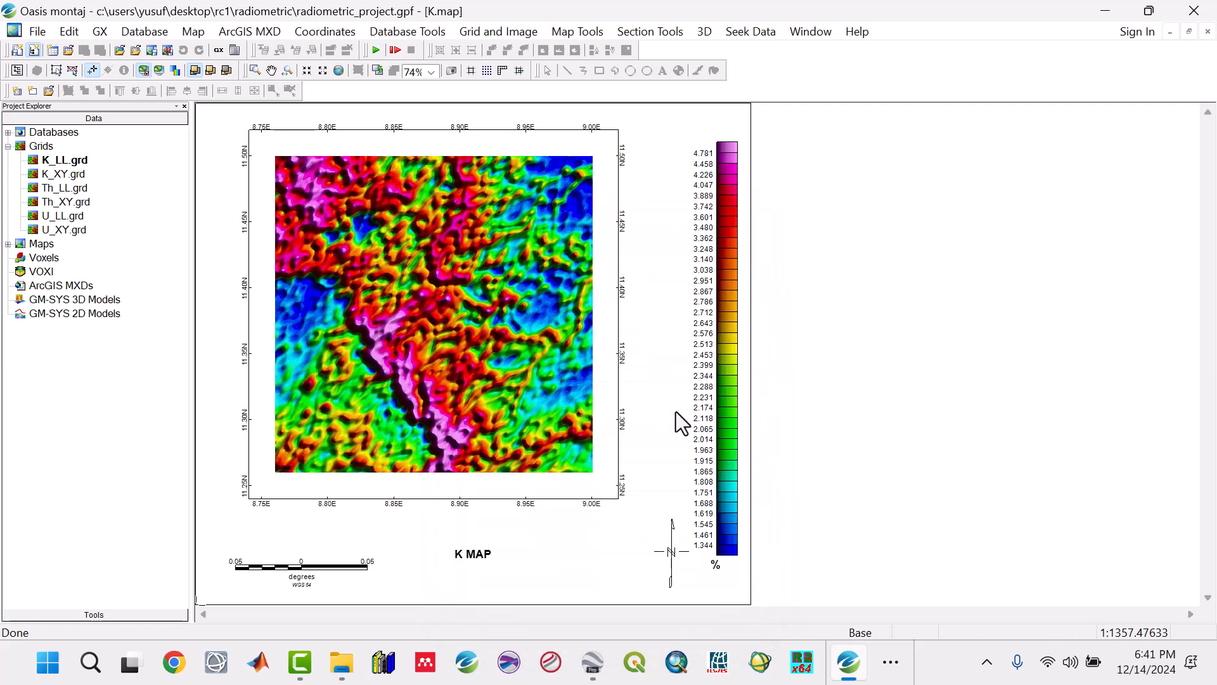
Step: Resize the colour bar so its lower end sits above the north arrow and its upper end reaches the map frame's top edge
click(73, 71)
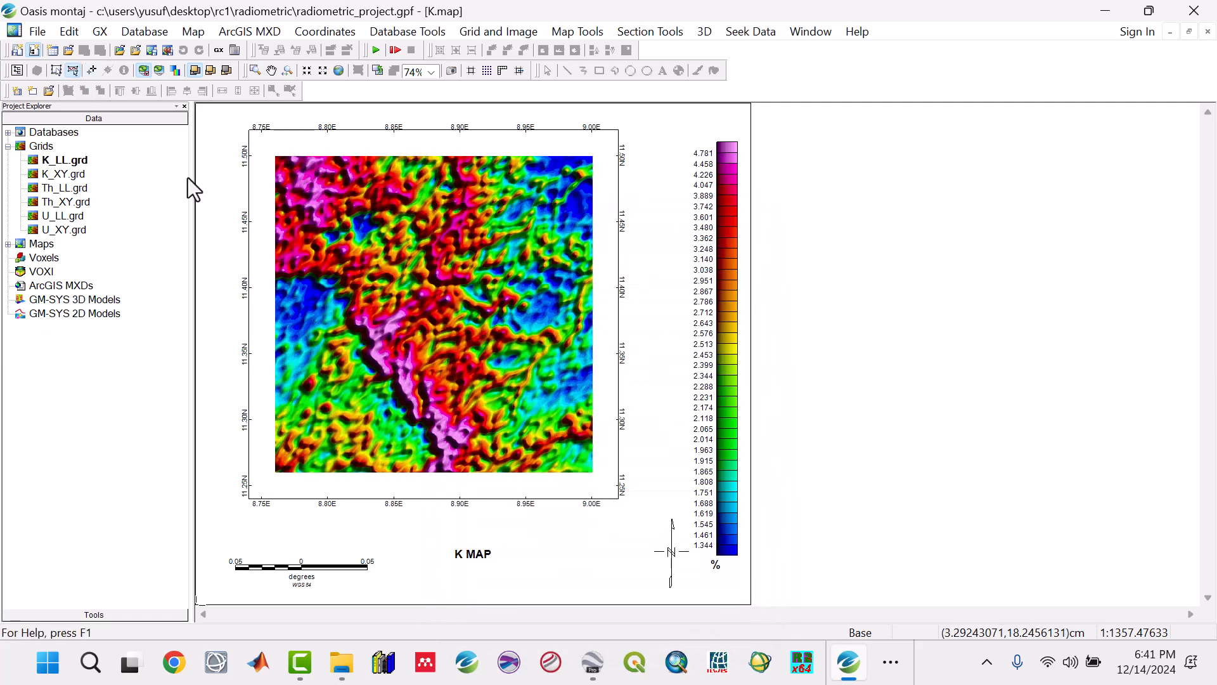
click(713, 491)
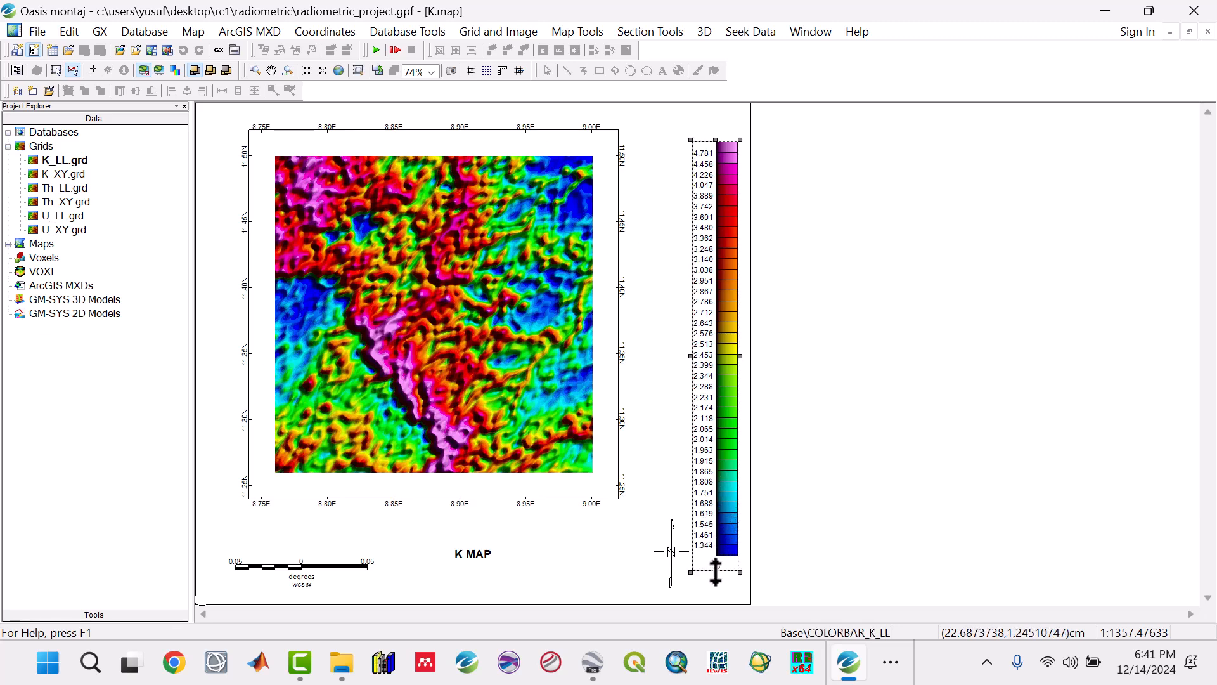
drag(716, 571, 716, 506)
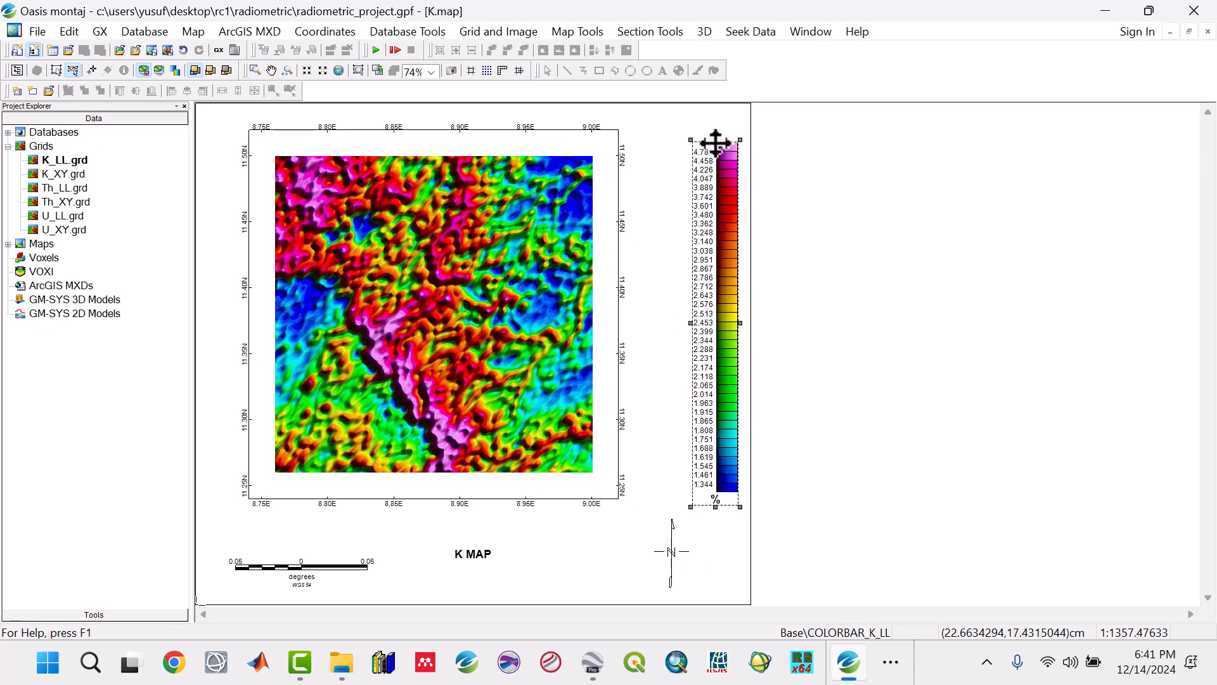
drag(716, 142, 716, 125)
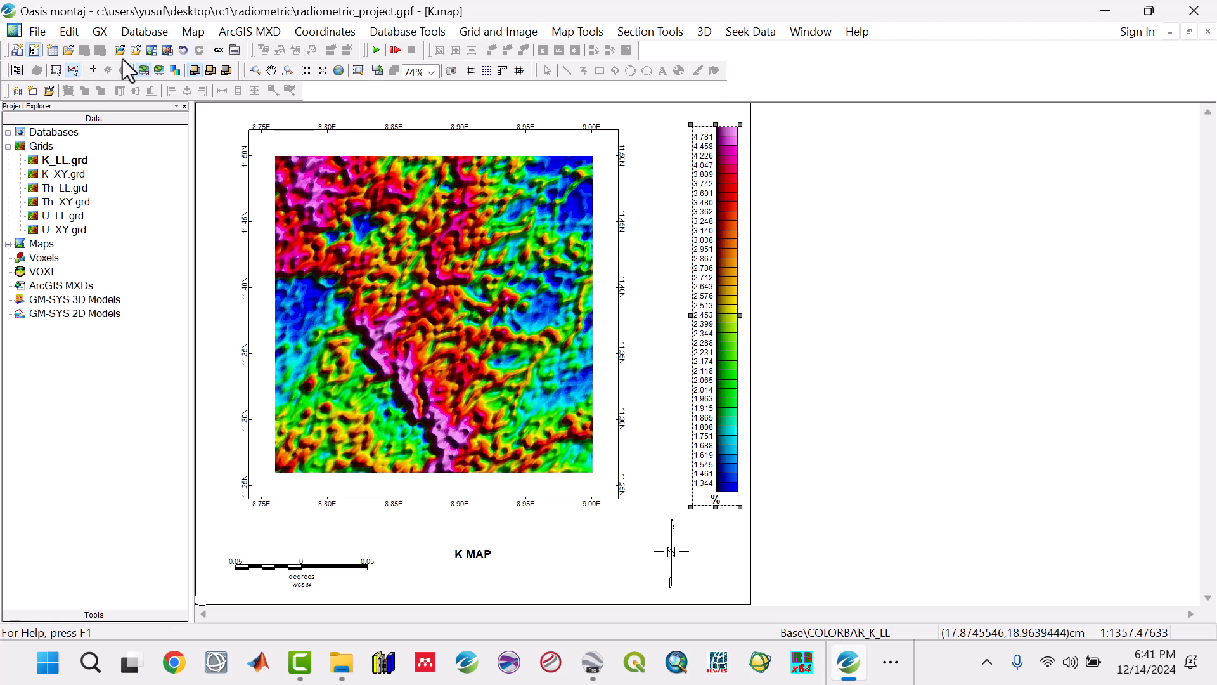
click(93, 70)
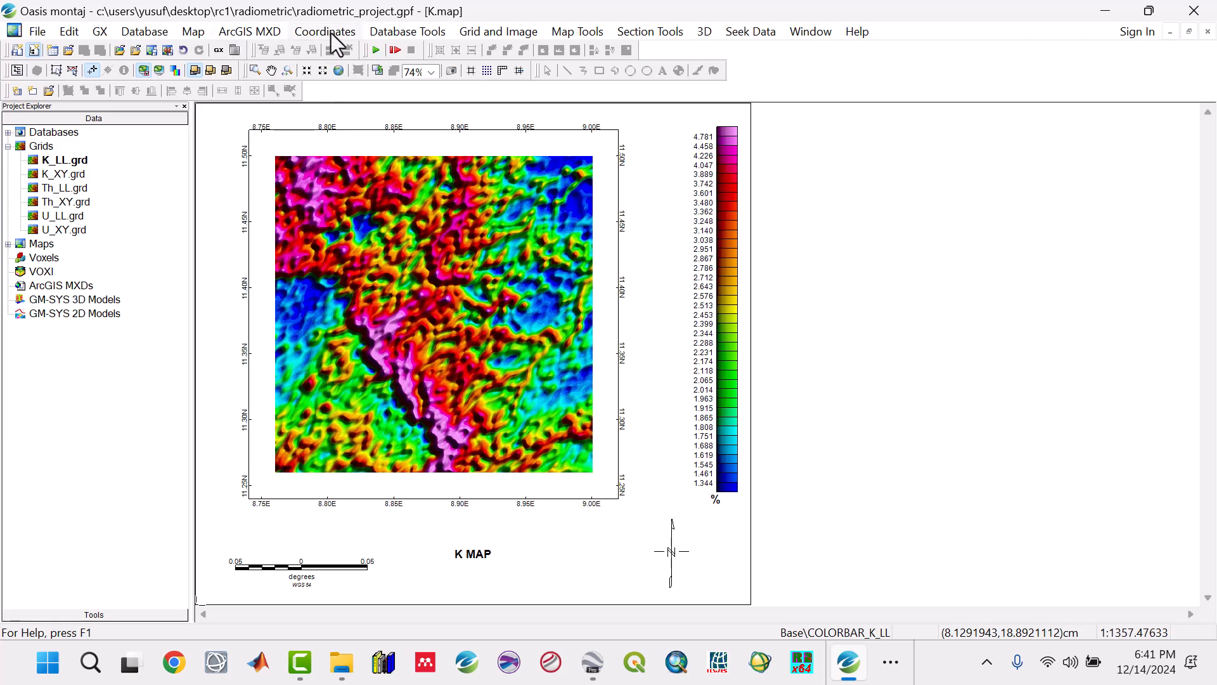
Step: Save the current K map as an ArcGIS 9.2 MXD named K.mxd in the Maps folder
click(265, 32)
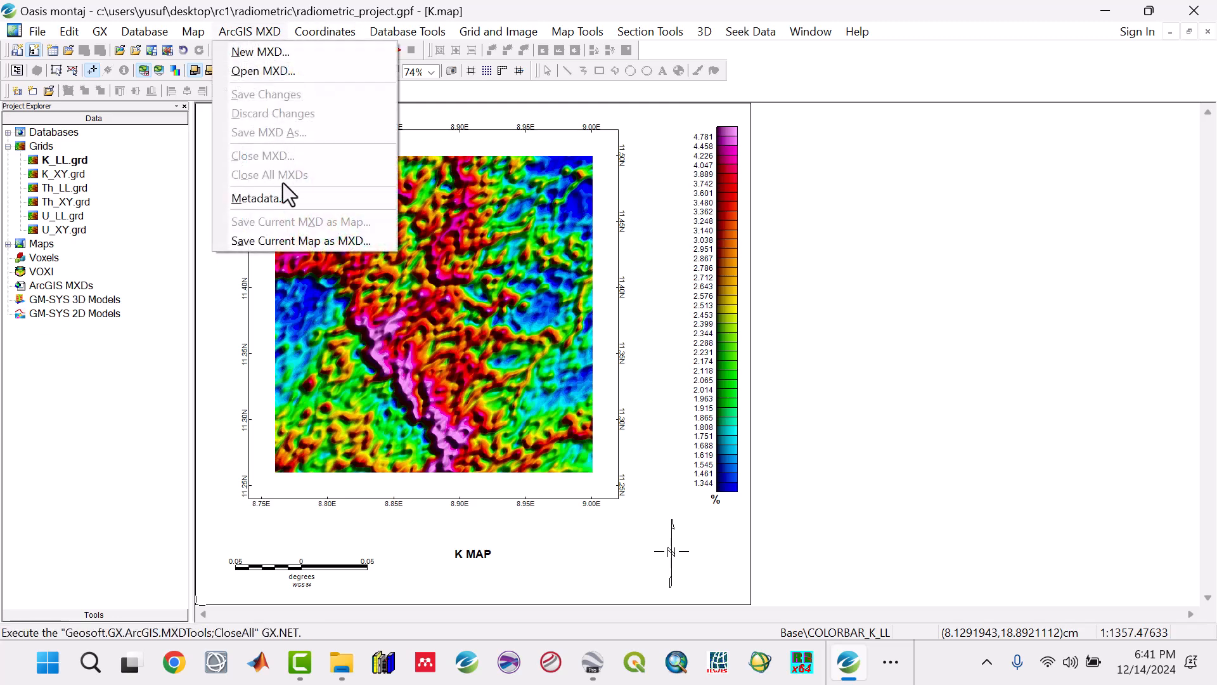
click(254, 243)
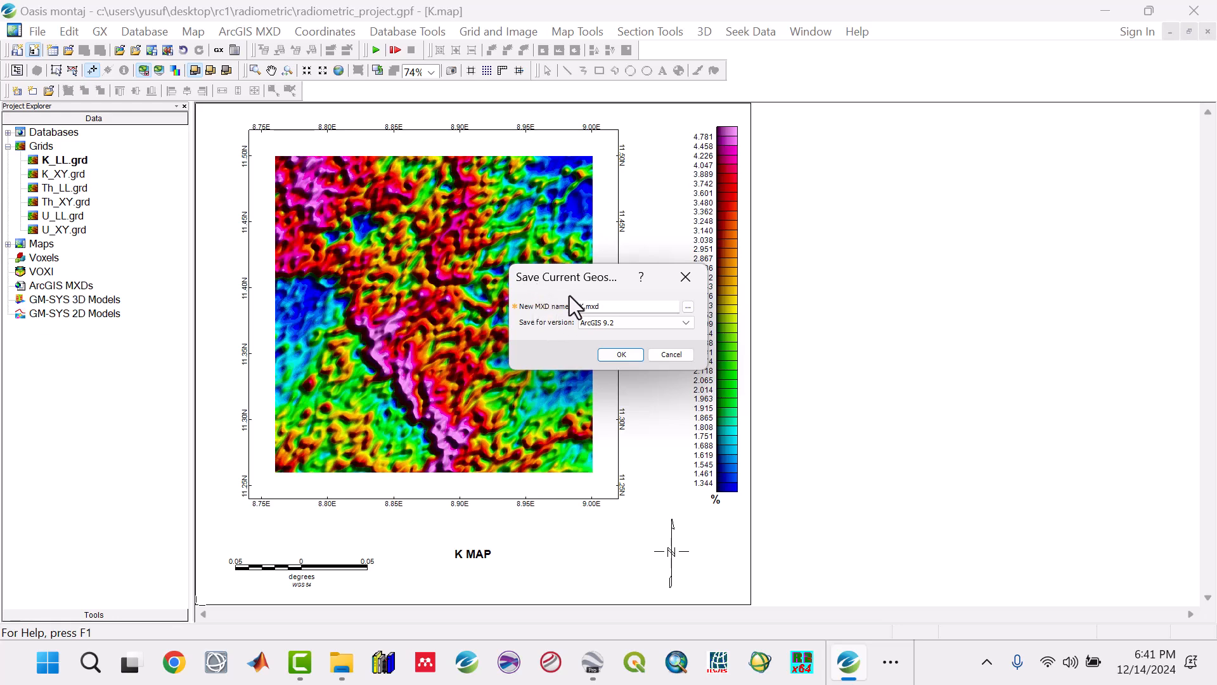
click(687, 306)
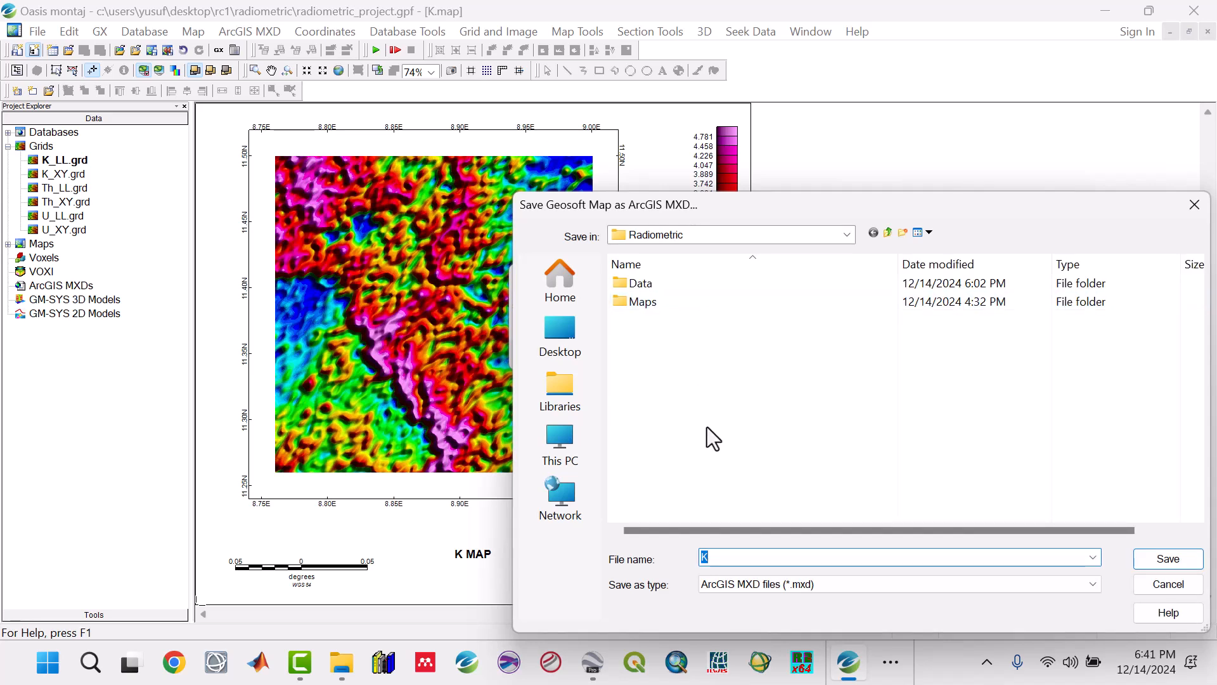
double_click(653, 302)
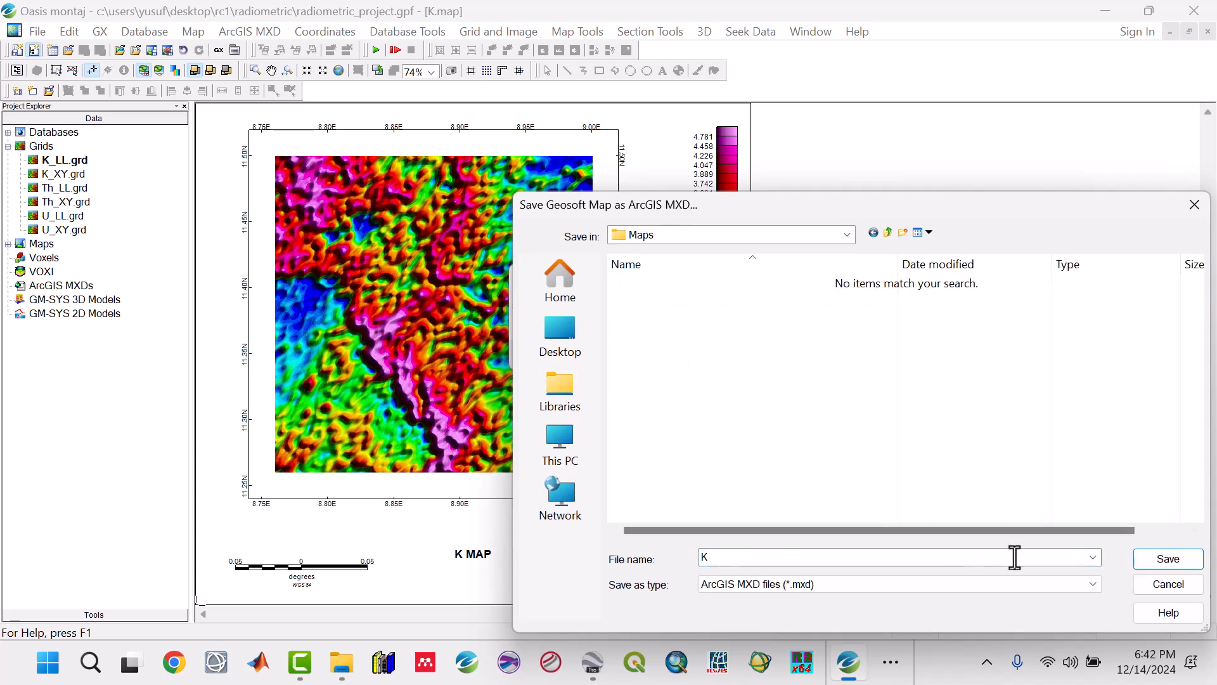
click(1150, 561)
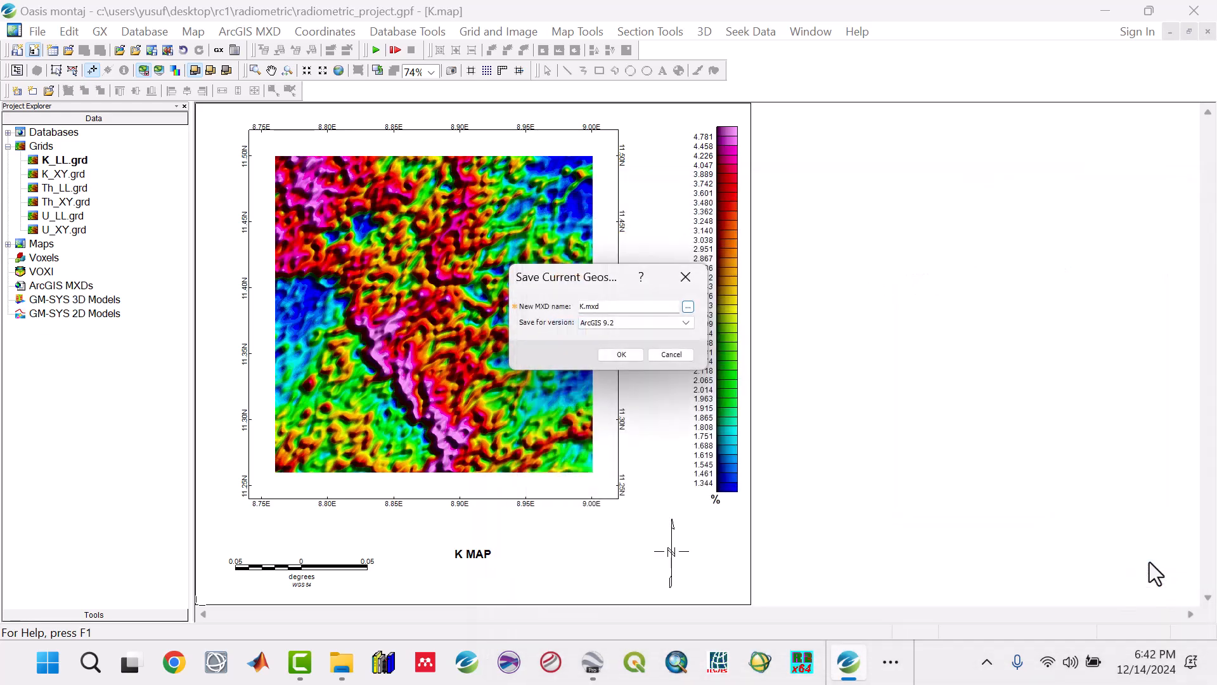
click(642, 357)
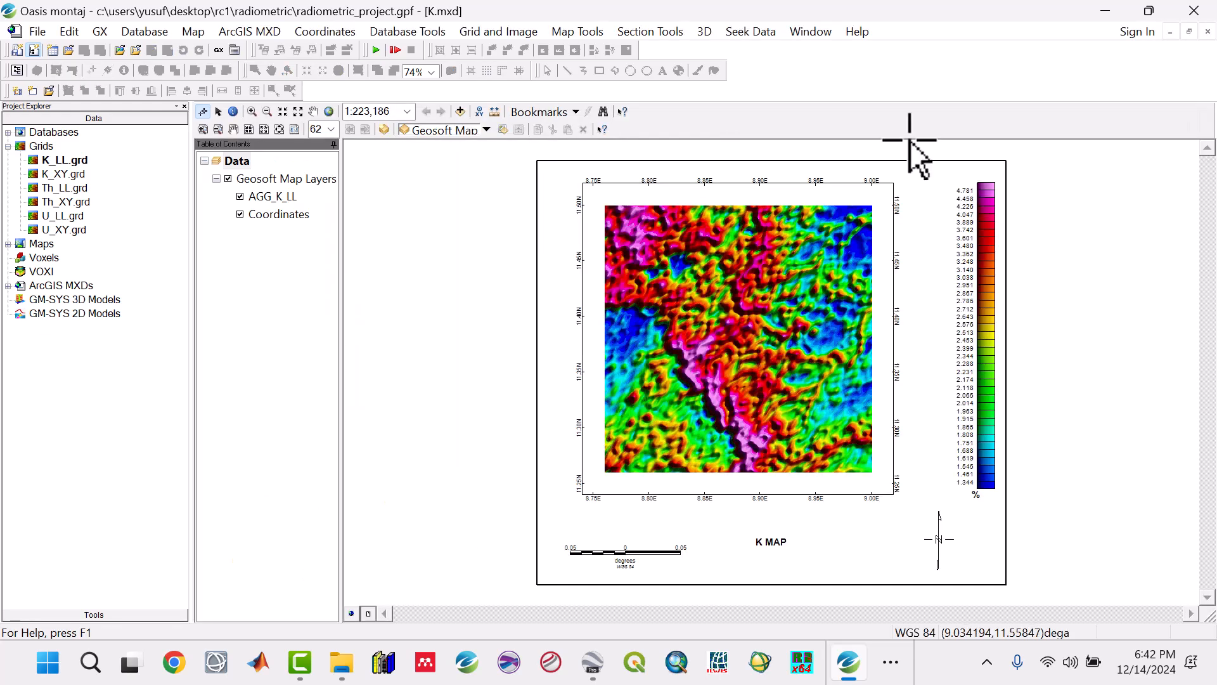
Step: Close all open windows, discarding the K_LL grid window's map changes and saving both K.map and K.mxd
click(811, 33)
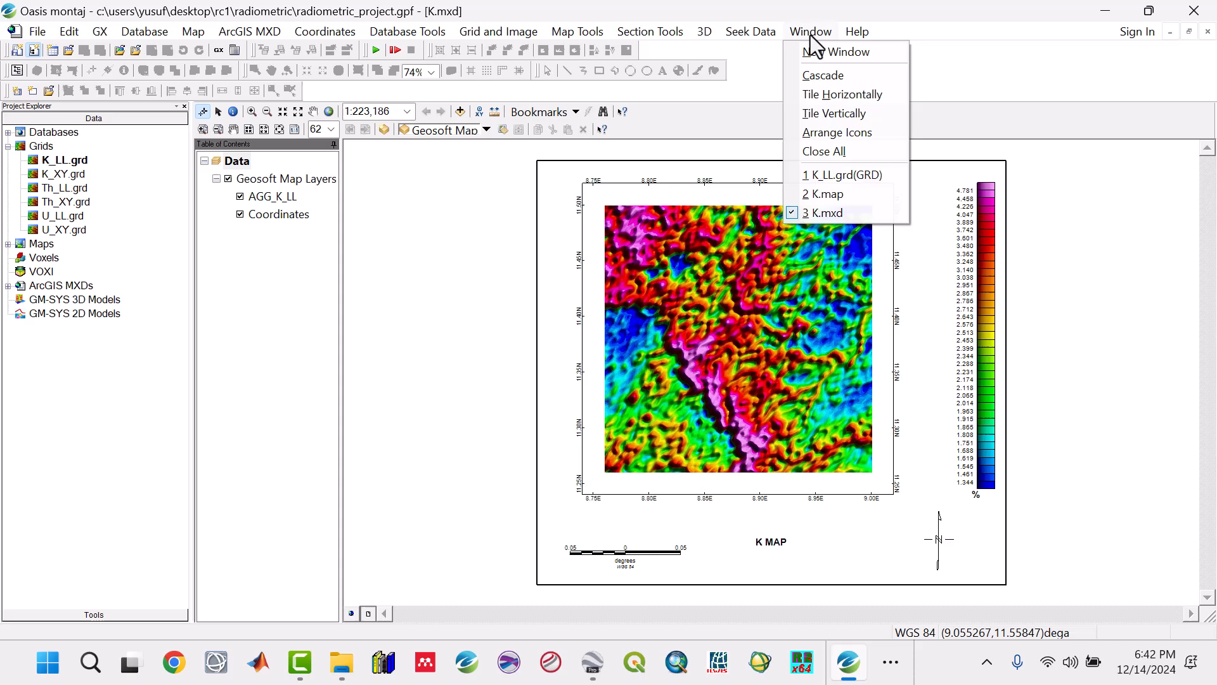
click(831, 152)
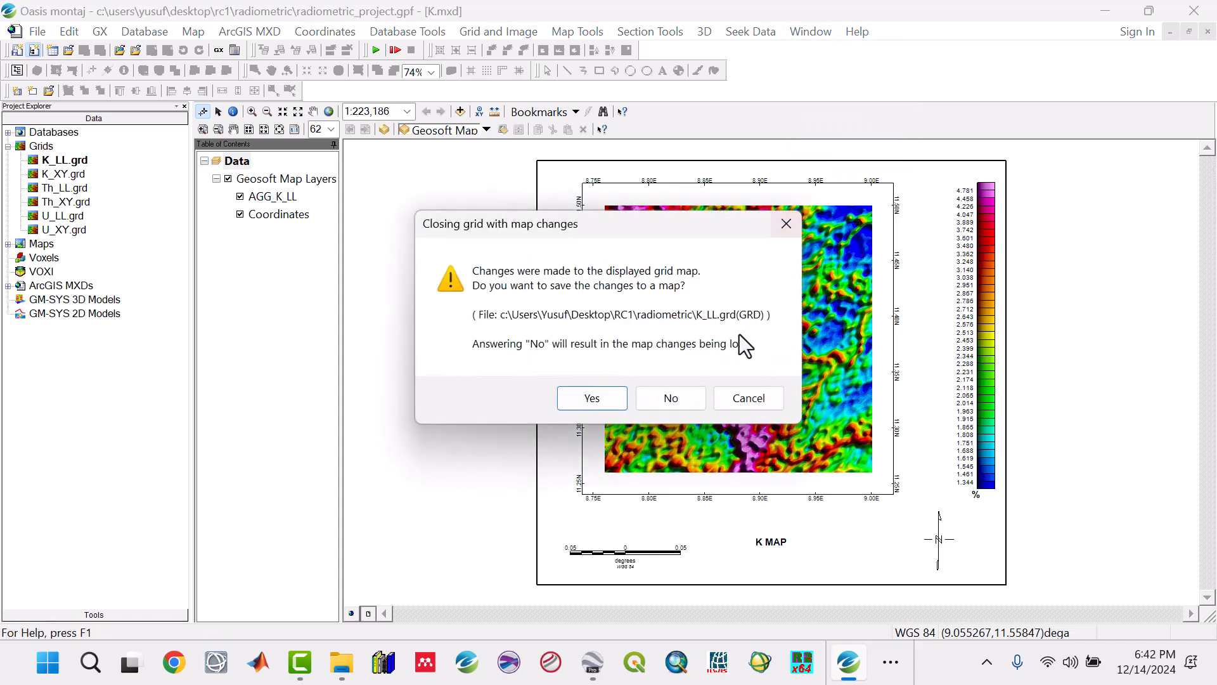
click(687, 398)
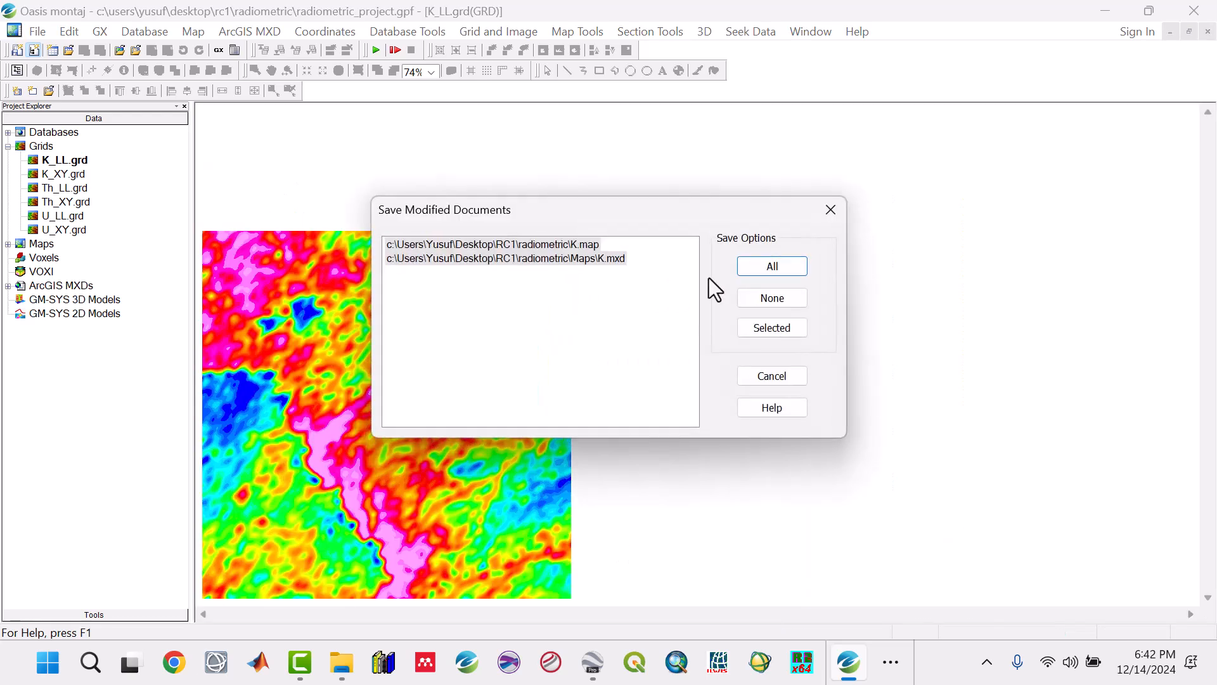
click(751, 270)
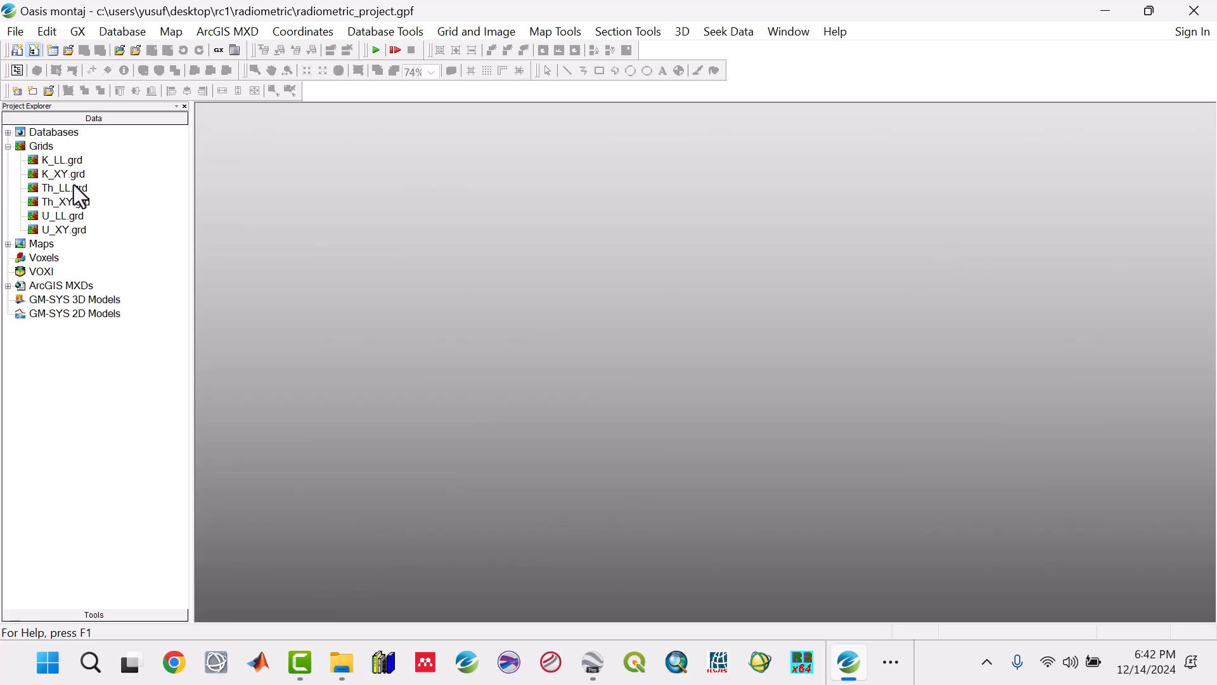
Step: Open Th_LL.grd in a maximized window and start a new map with its data range scanned from Th_LL.grd
double_click(71, 190)
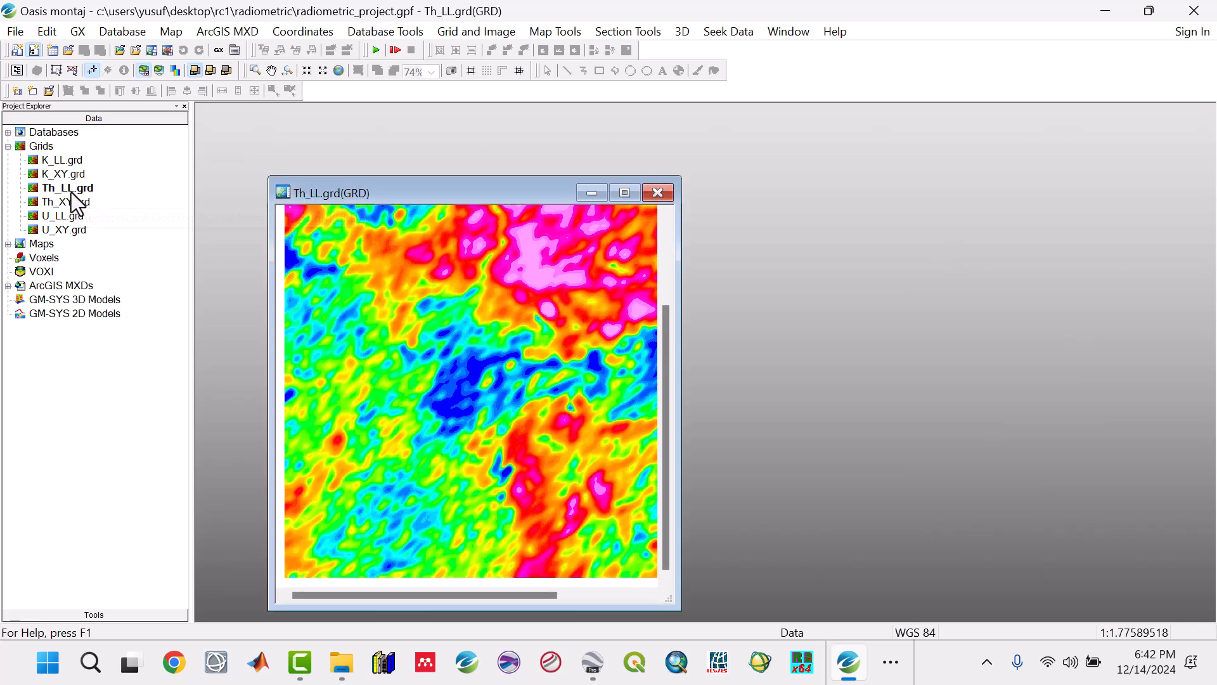
click(625, 193)
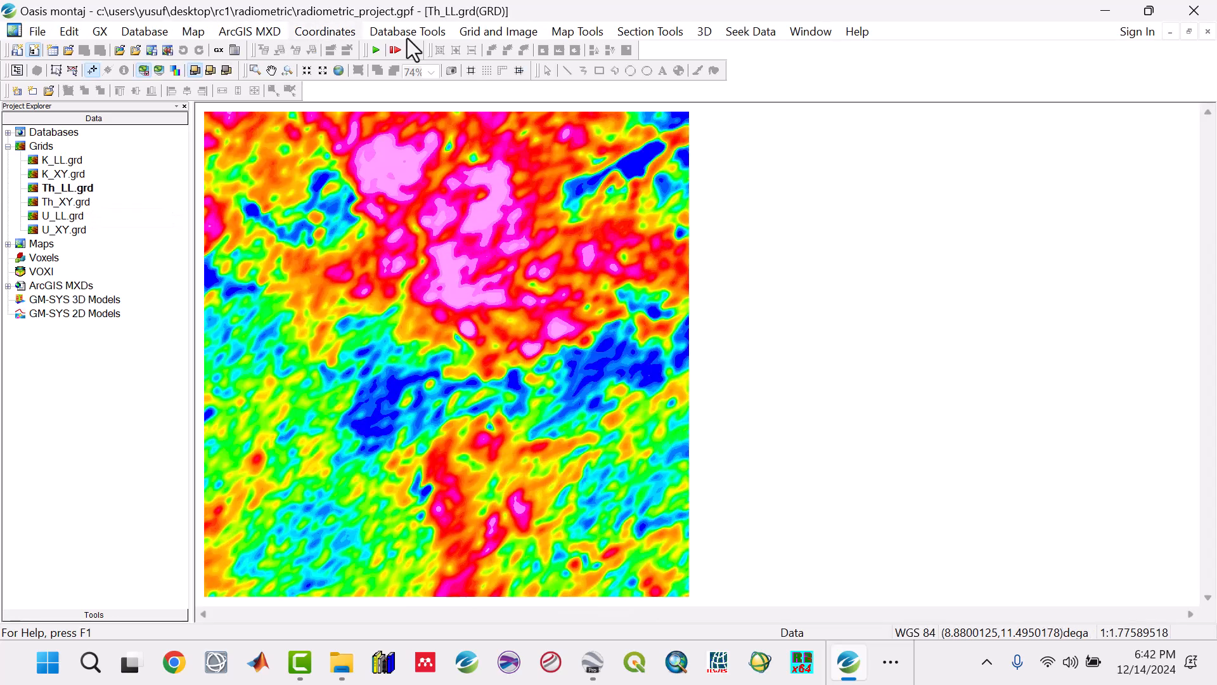
click(193, 32)
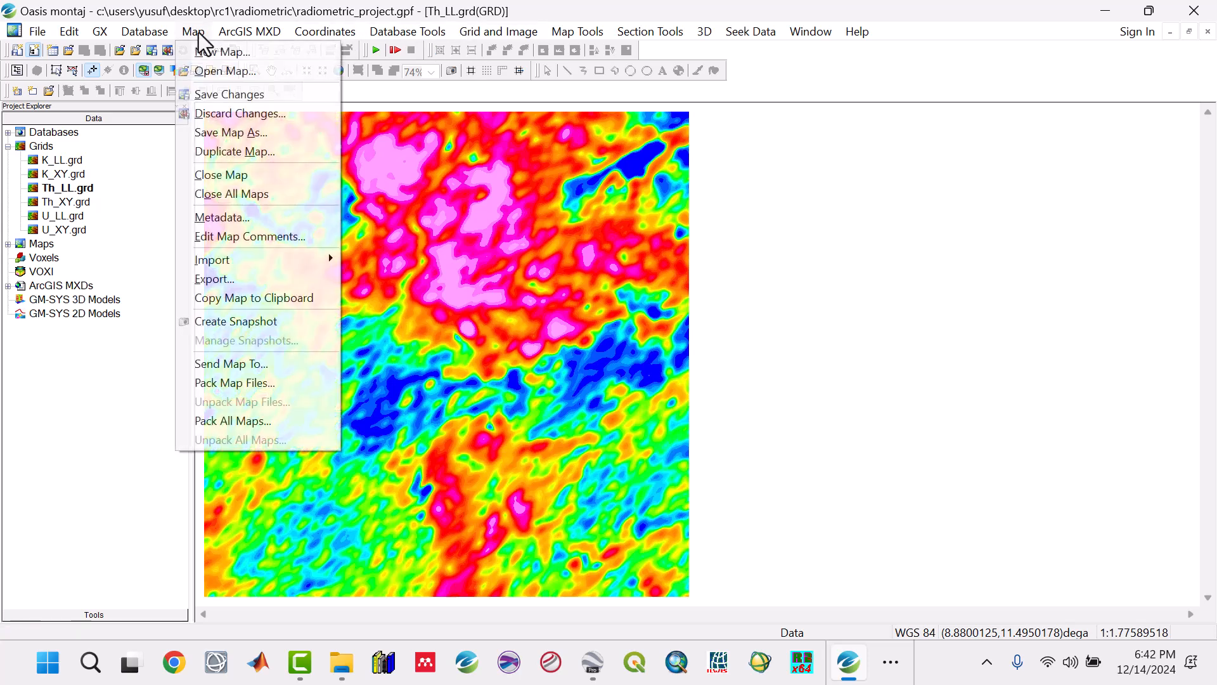
click(207, 51)
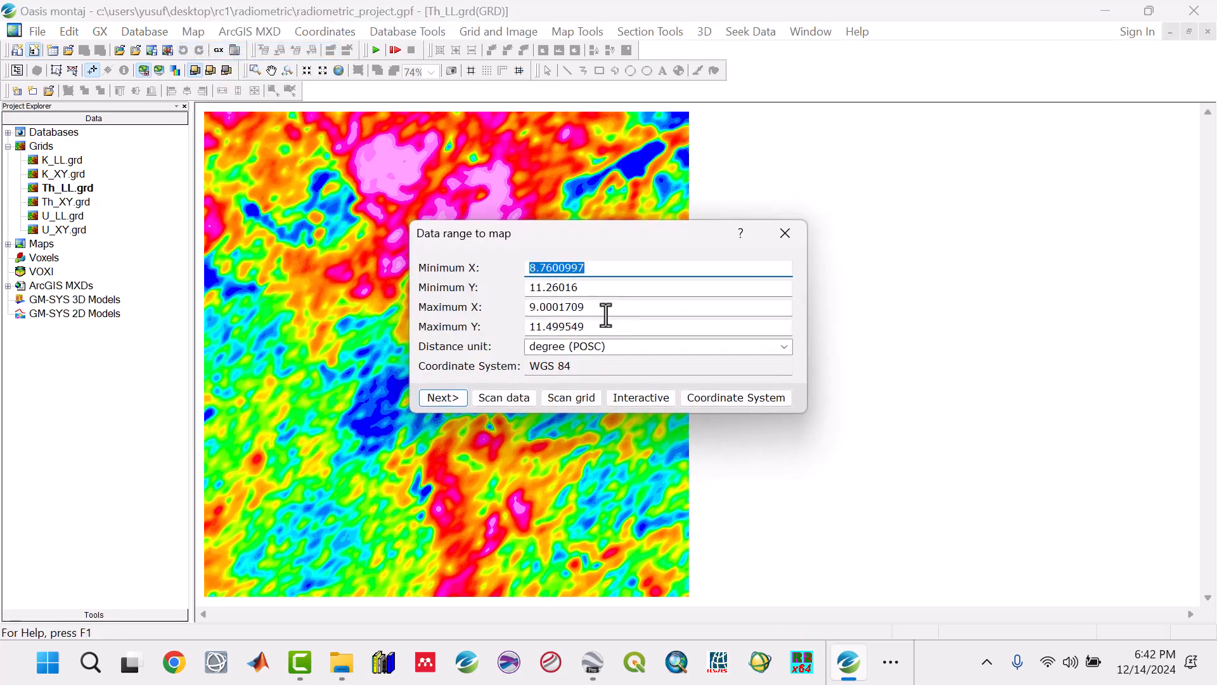
click(580, 399)
click(751, 317)
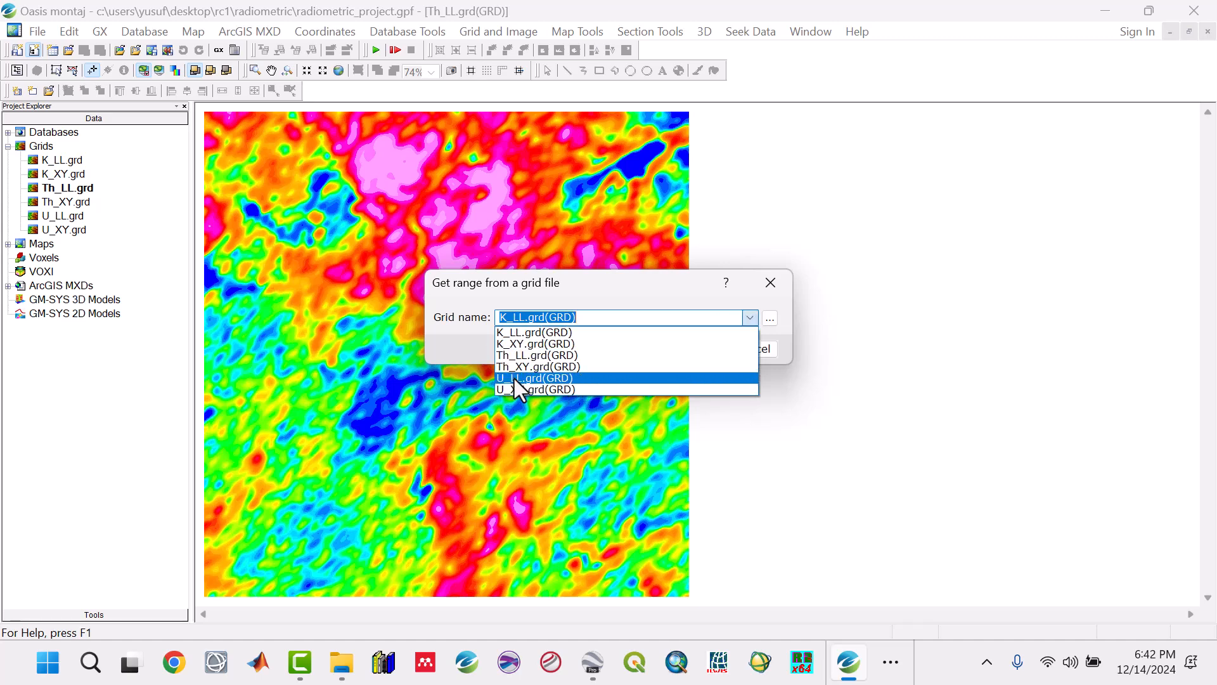
click(518, 355)
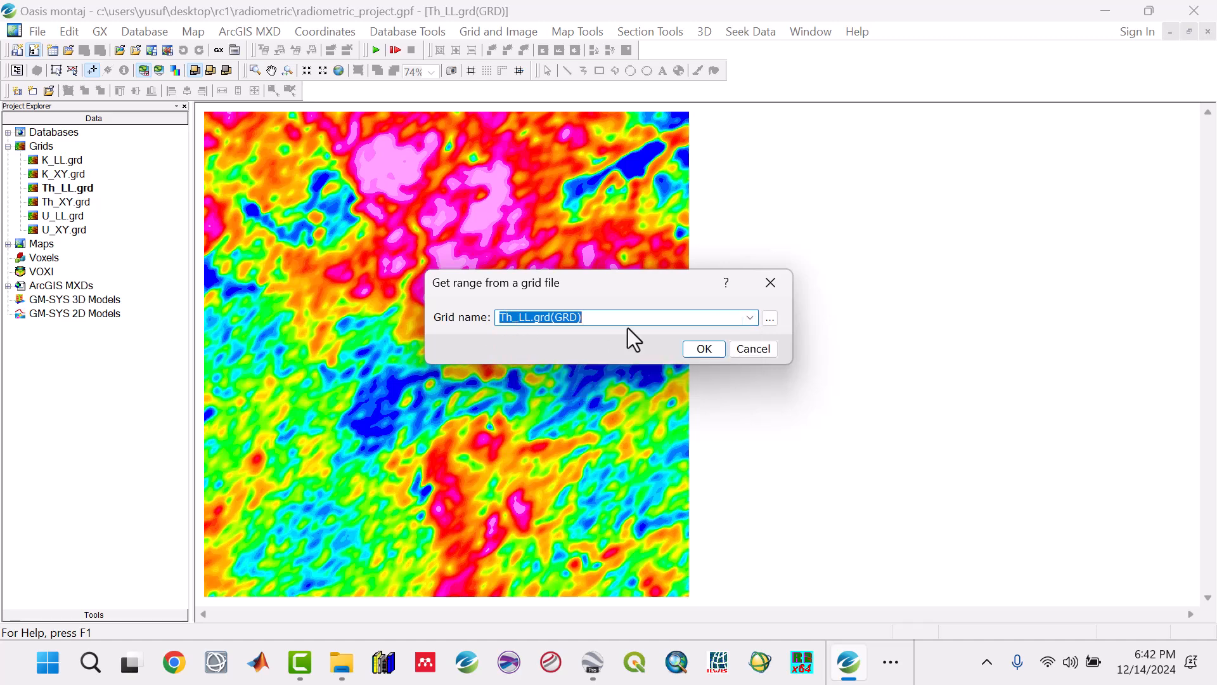
click(700, 348)
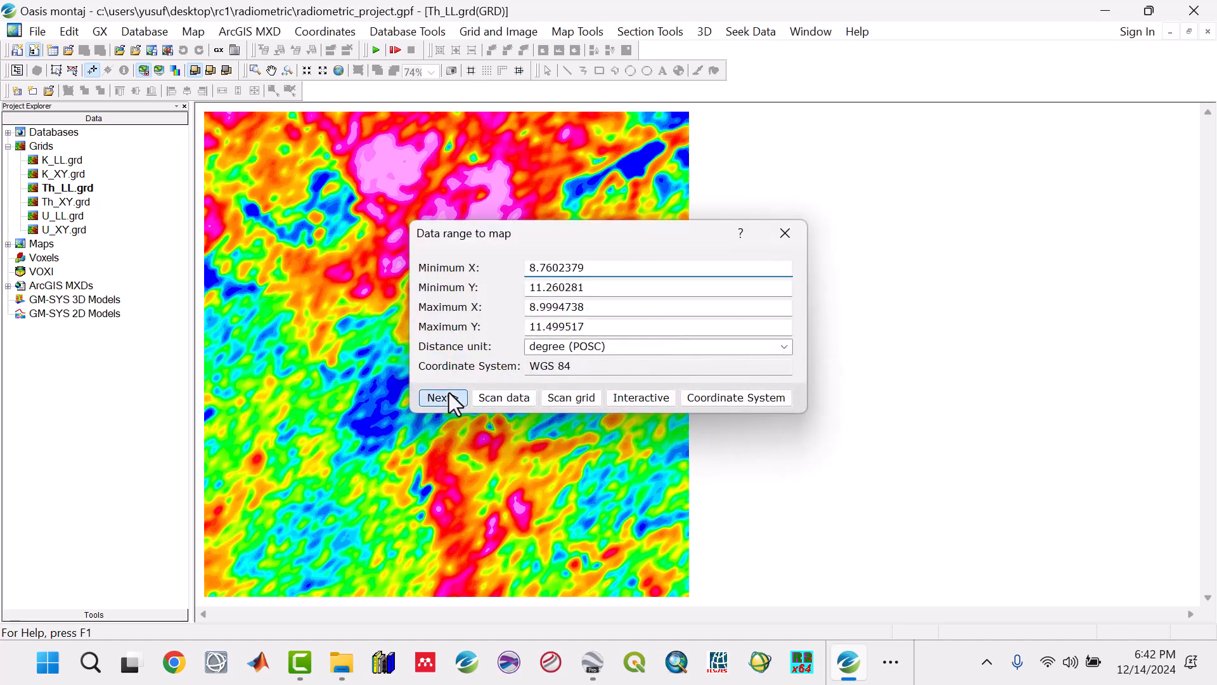
Step: Create the new map as Th with the landscape letter template and a calculated map scale
click(449, 393)
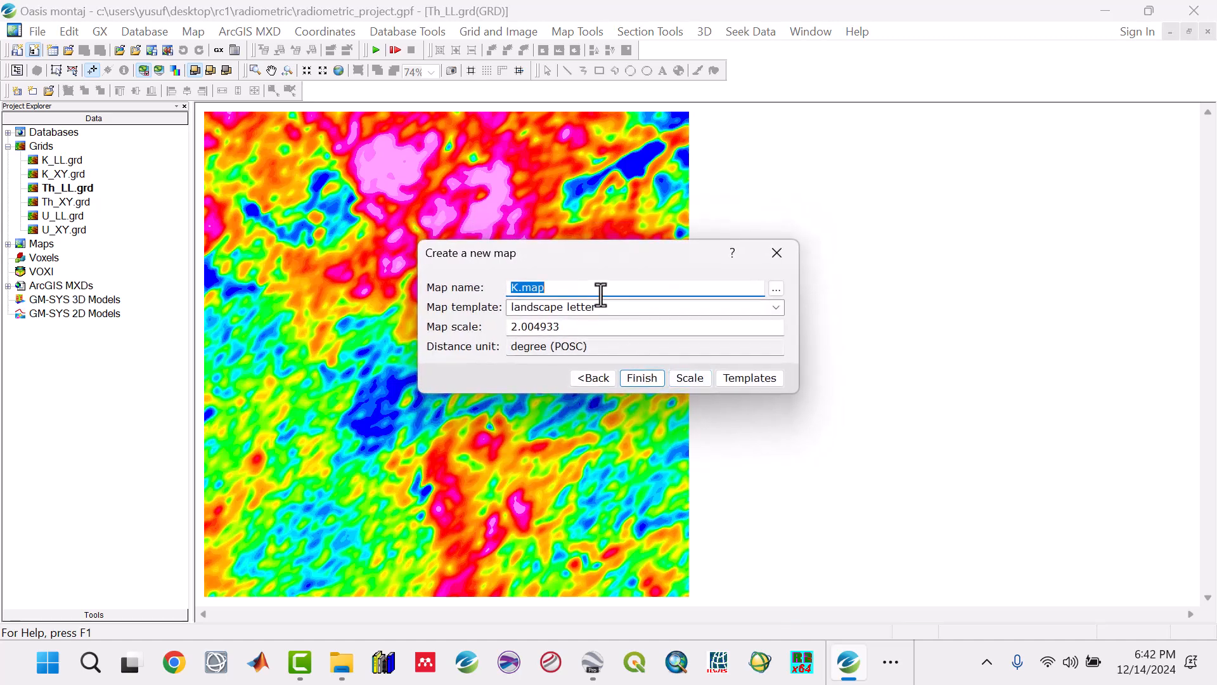
text(Th)
click(687, 378)
click(639, 379)
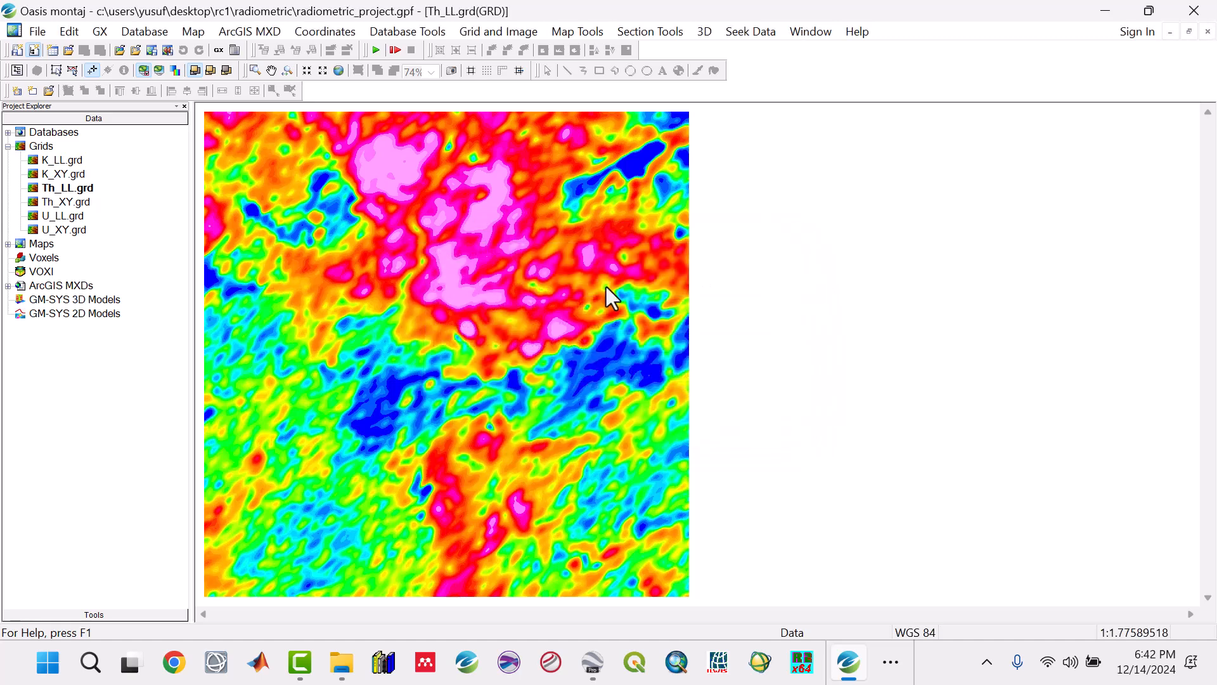
Step: Start a figure-style base map on the Th map with a 5 cm right margin and a 2 cm left margin
click(574, 31)
mouse_move(579, 71)
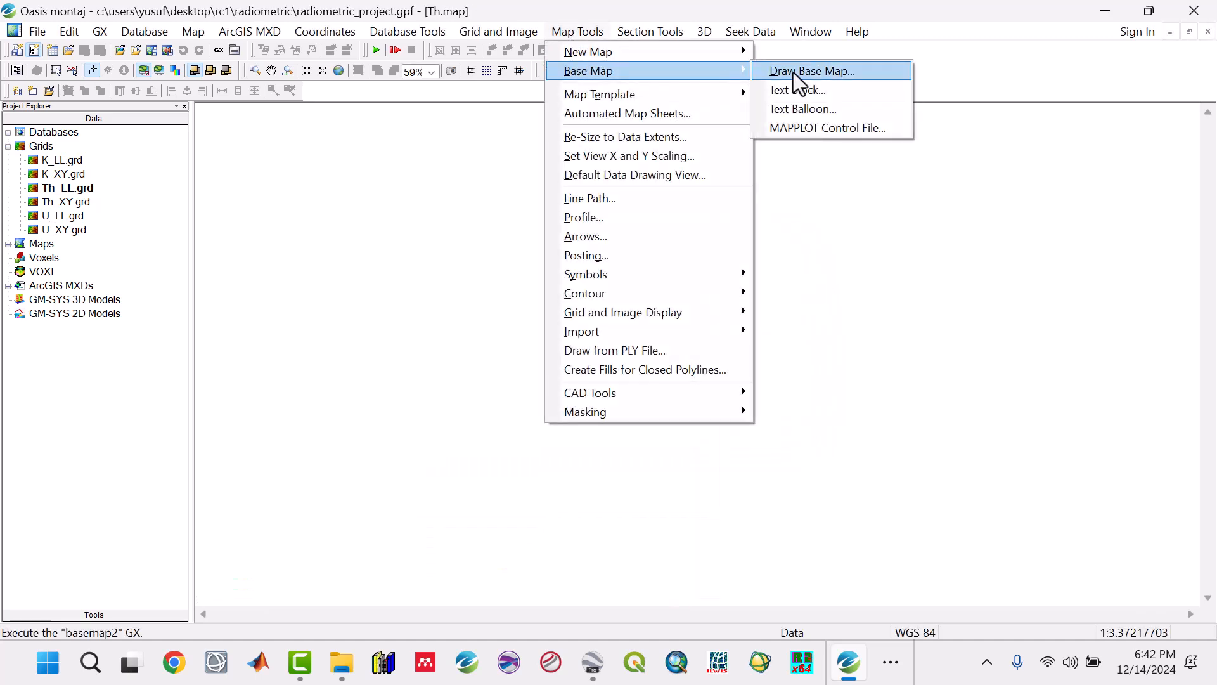
click(793, 72)
drag(674, 293, 554, 294)
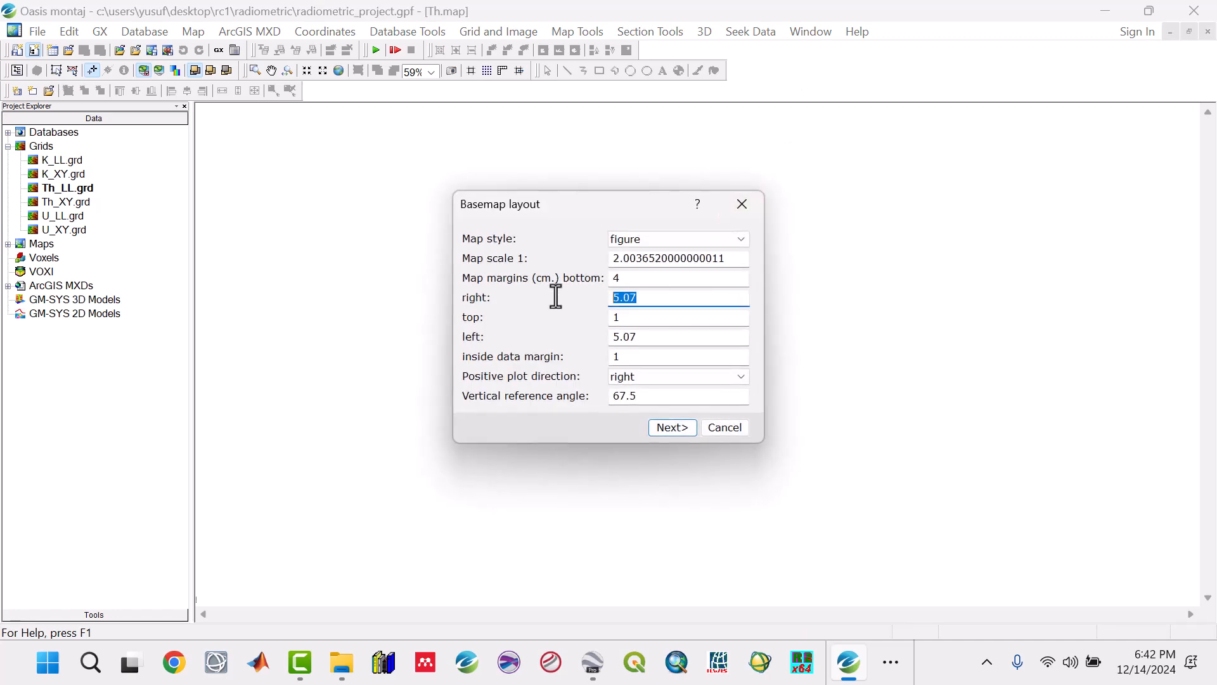
text(5)
drag(641, 336, 588, 333)
text(2)
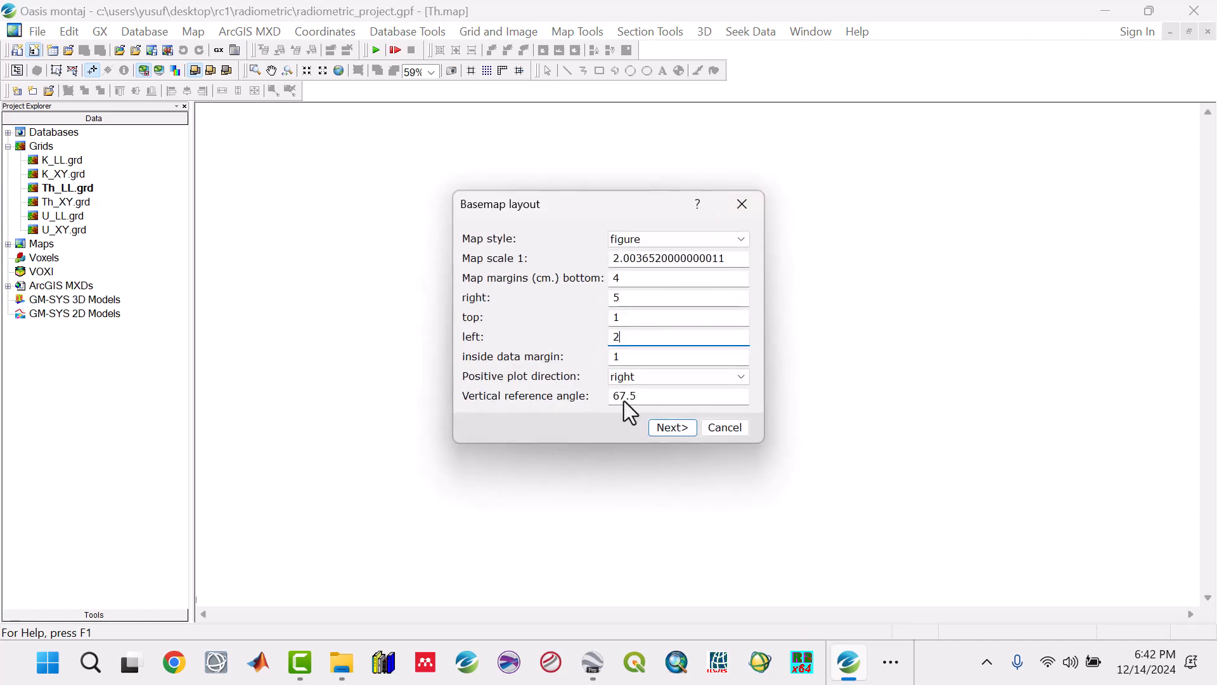
click(671, 429)
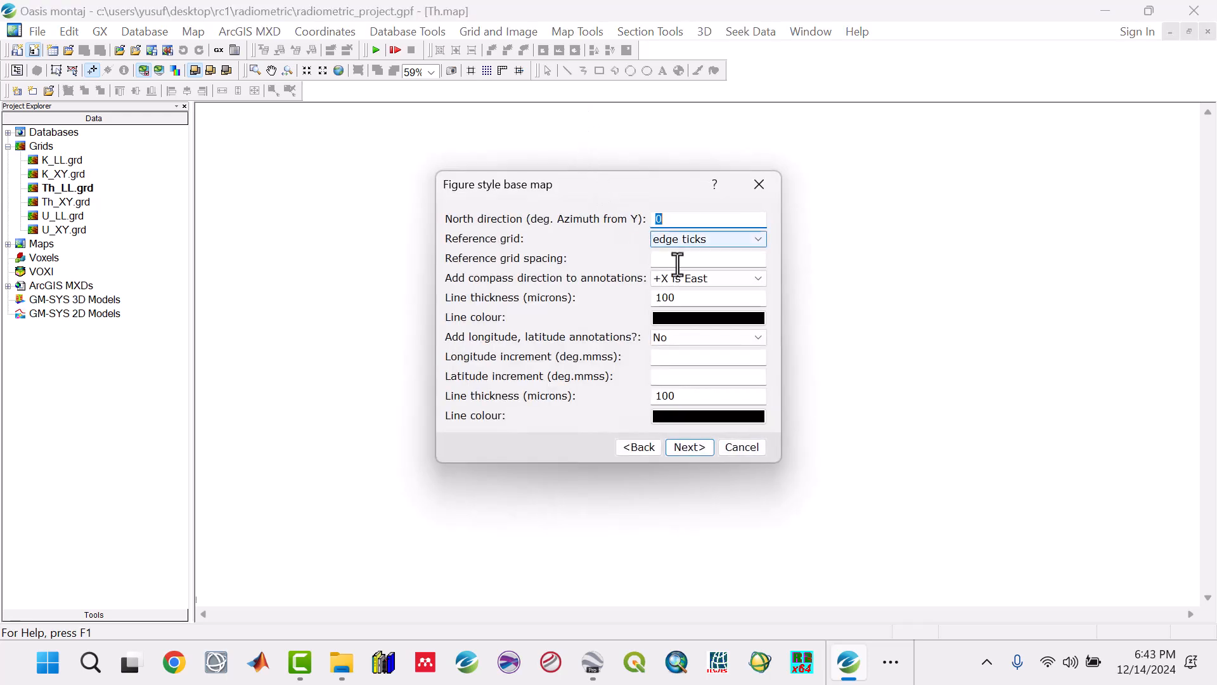
Step: Keep the edge-tick base map settings, title the figure Th MAP, and draw the base map without autosaving open documents
click(690, 443)
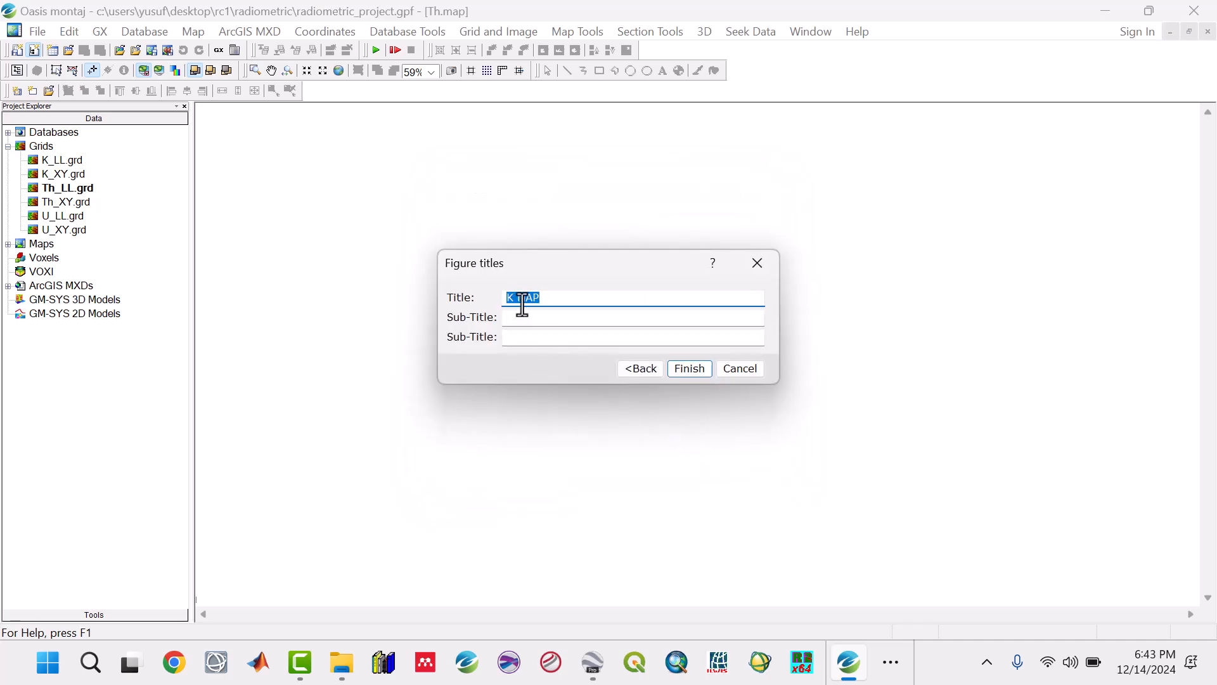
click(513, 298)
click(673, 372)
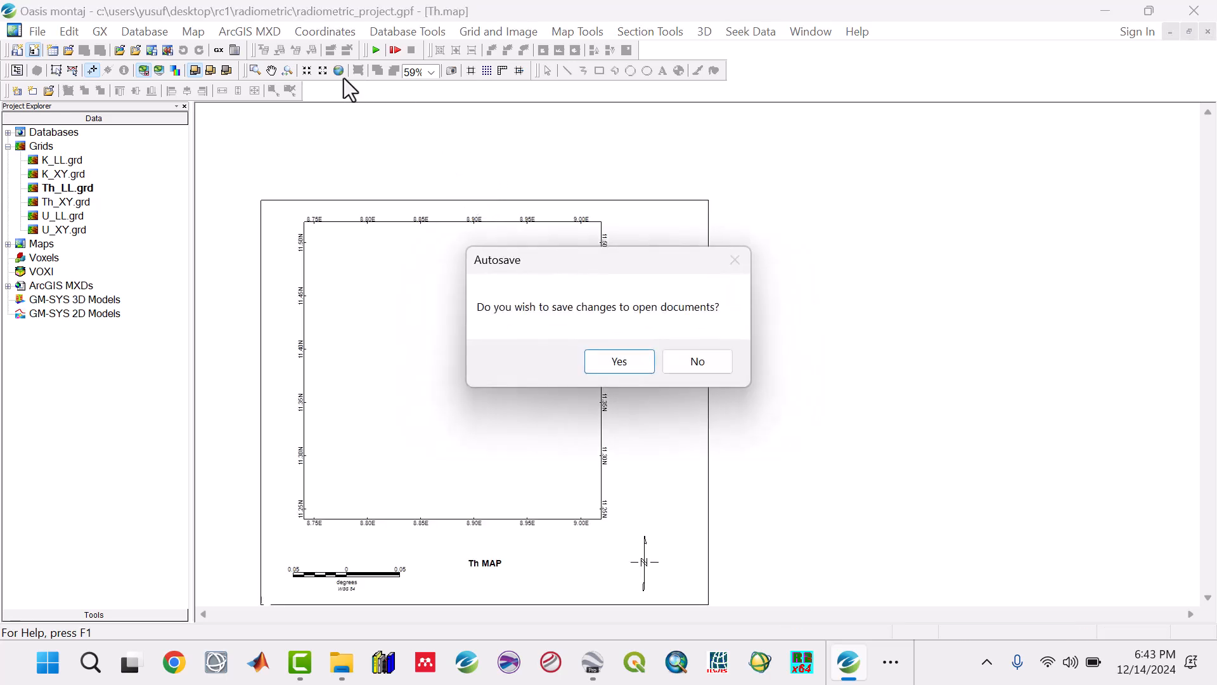
click(698, 360)
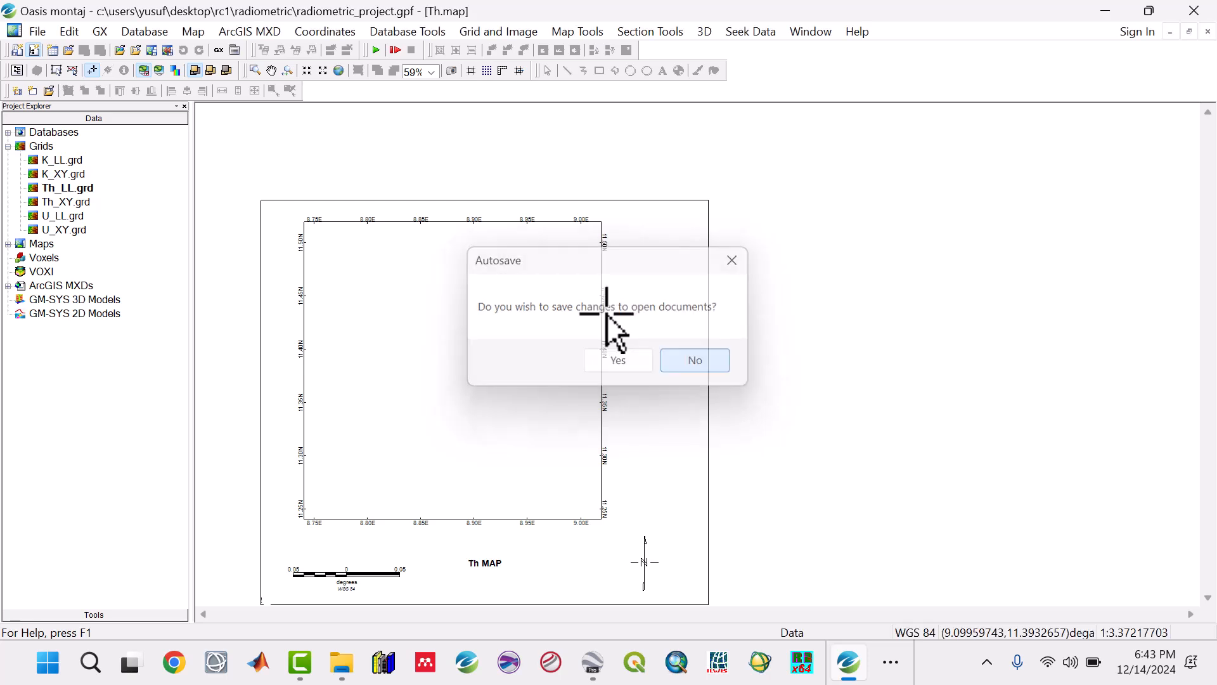
Step: Set up a single grid display of Th_LL.grd using histogram equalization, with shadow and a colour bar applied
click(336, 71)
click(592, 33)
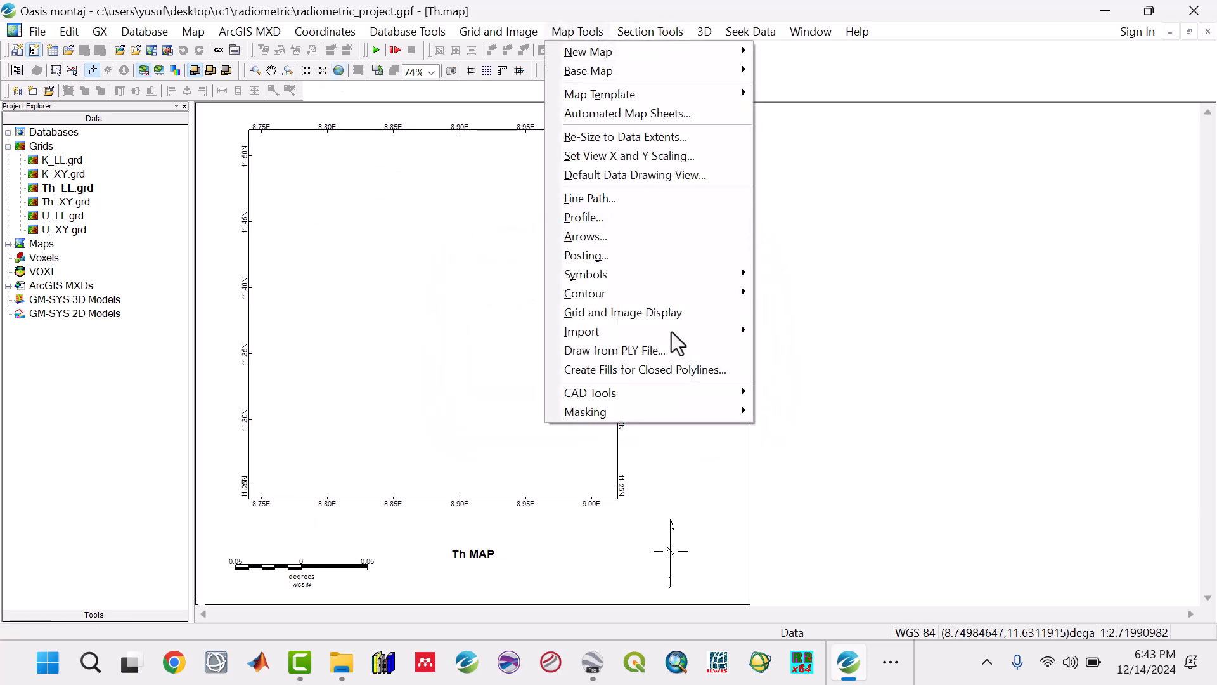
mouse_move(672, 314)
click(784, 317)
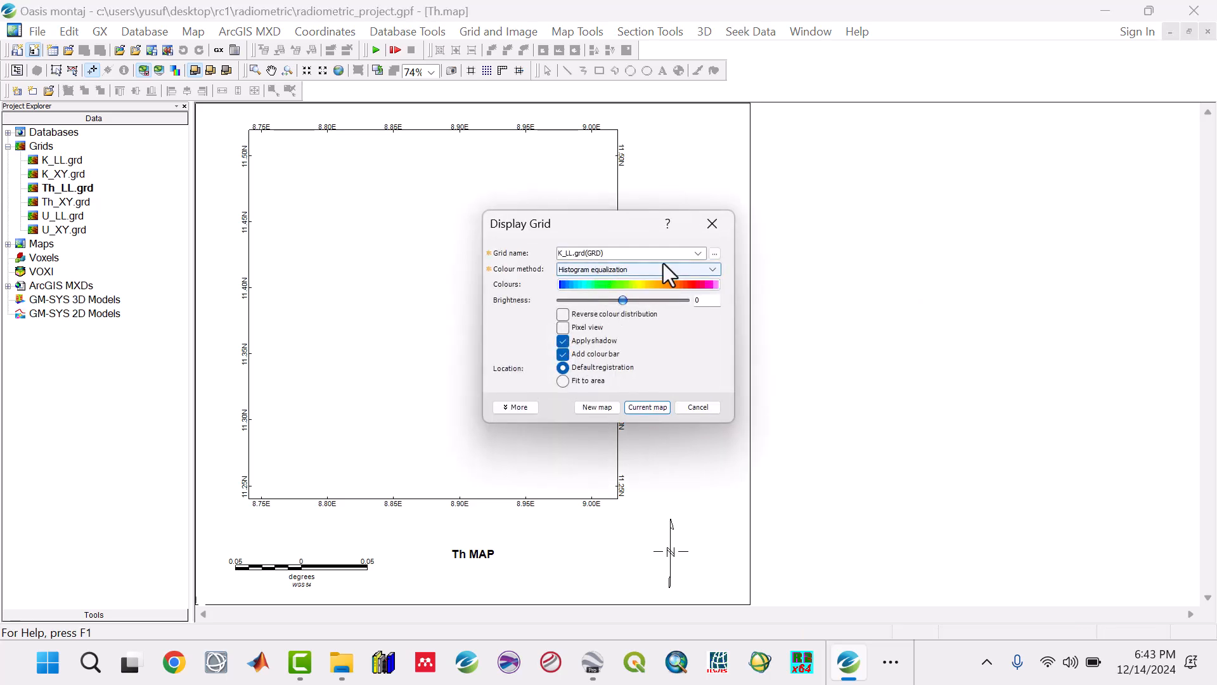
click(698, 253)
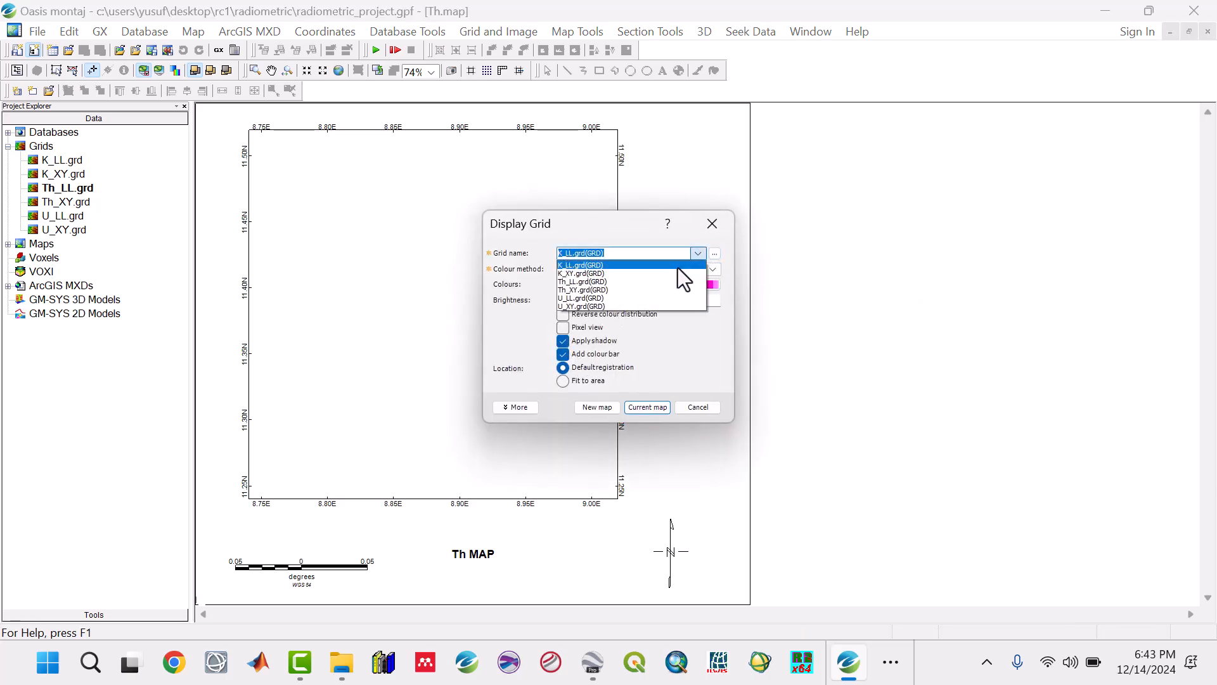
click(614, 282)
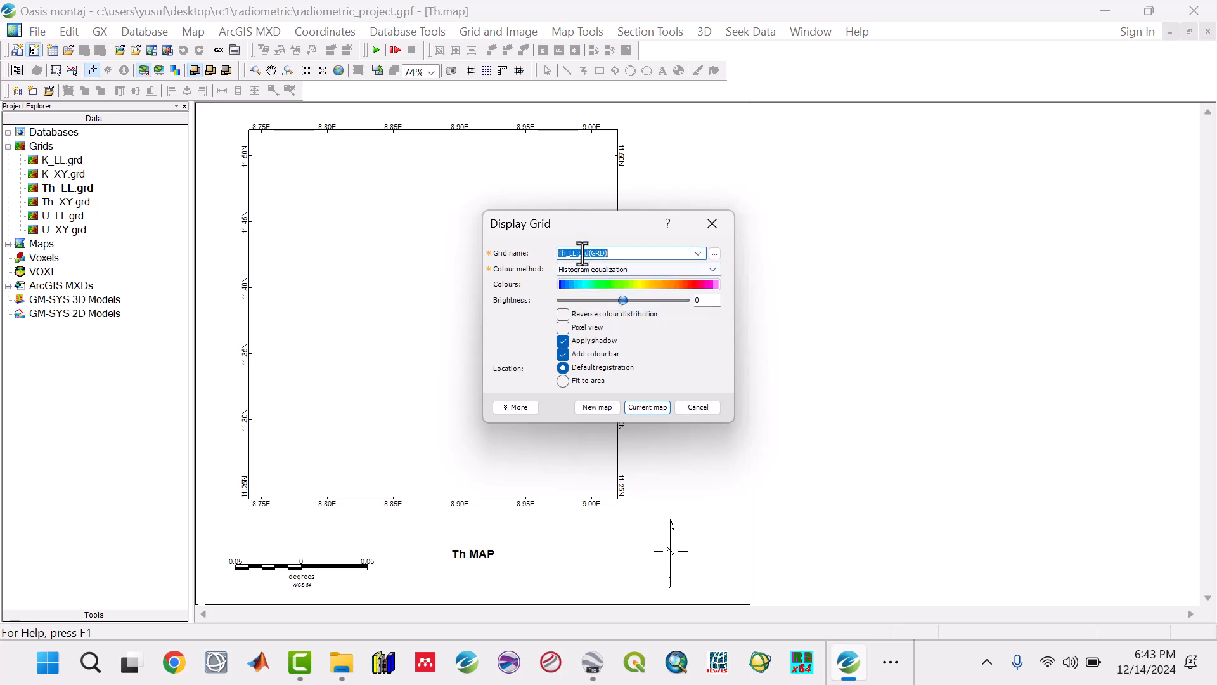
Step: Calculate the vertical scale factor for the Th_LL grid's shading effect and draw the grid on the current map
click(519, 408)
click(555, 433)
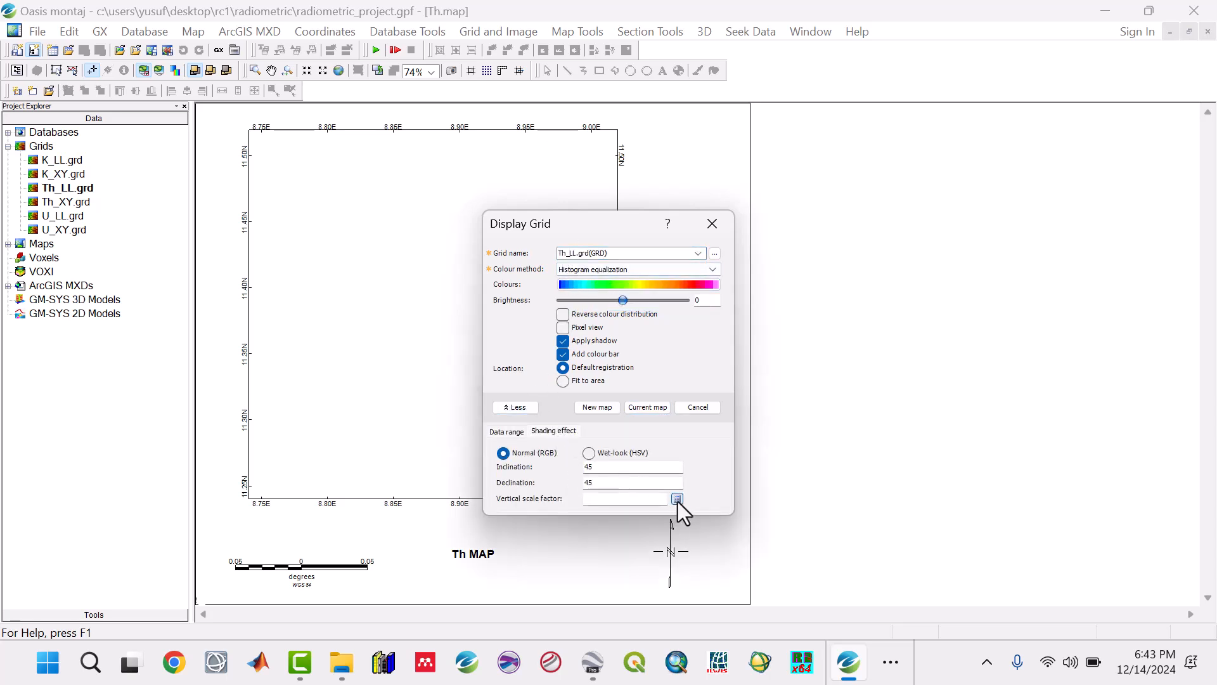
click(658, 409)
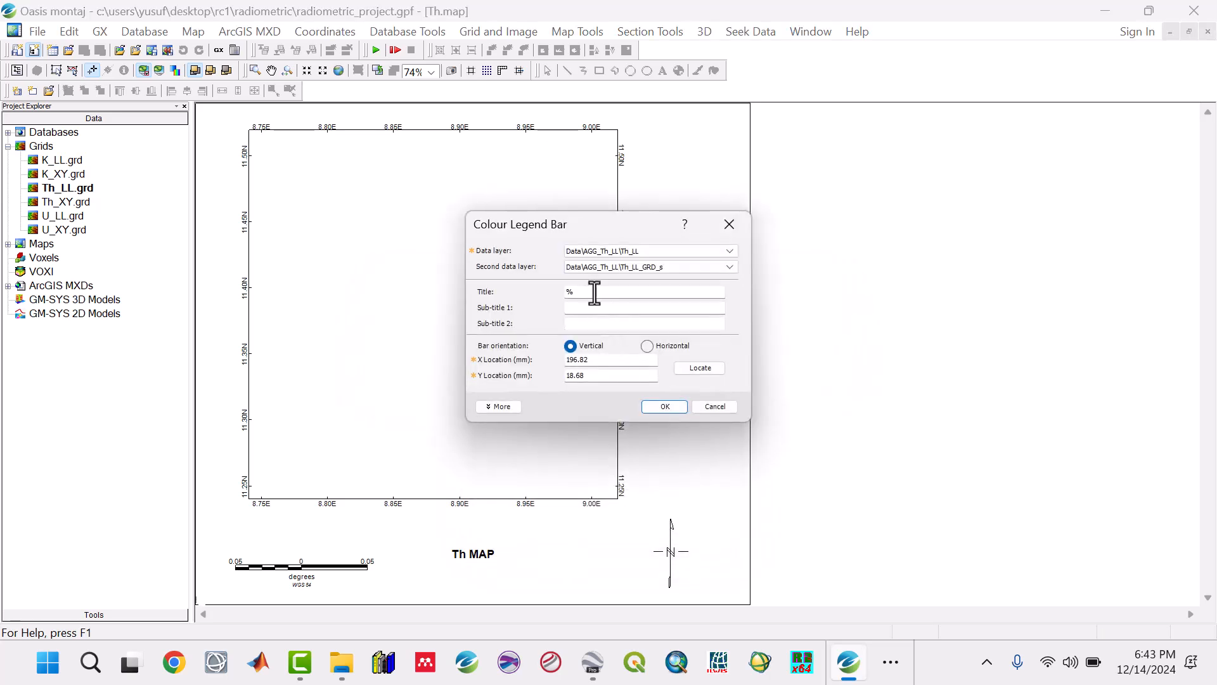
Step: Add a vertical colour legend bar titled pmm with 3 label decimals, located above the north arrow at about X 192.27, Y 17.48 mm
drag(594, 293, 552, 289)
click(498, 406)
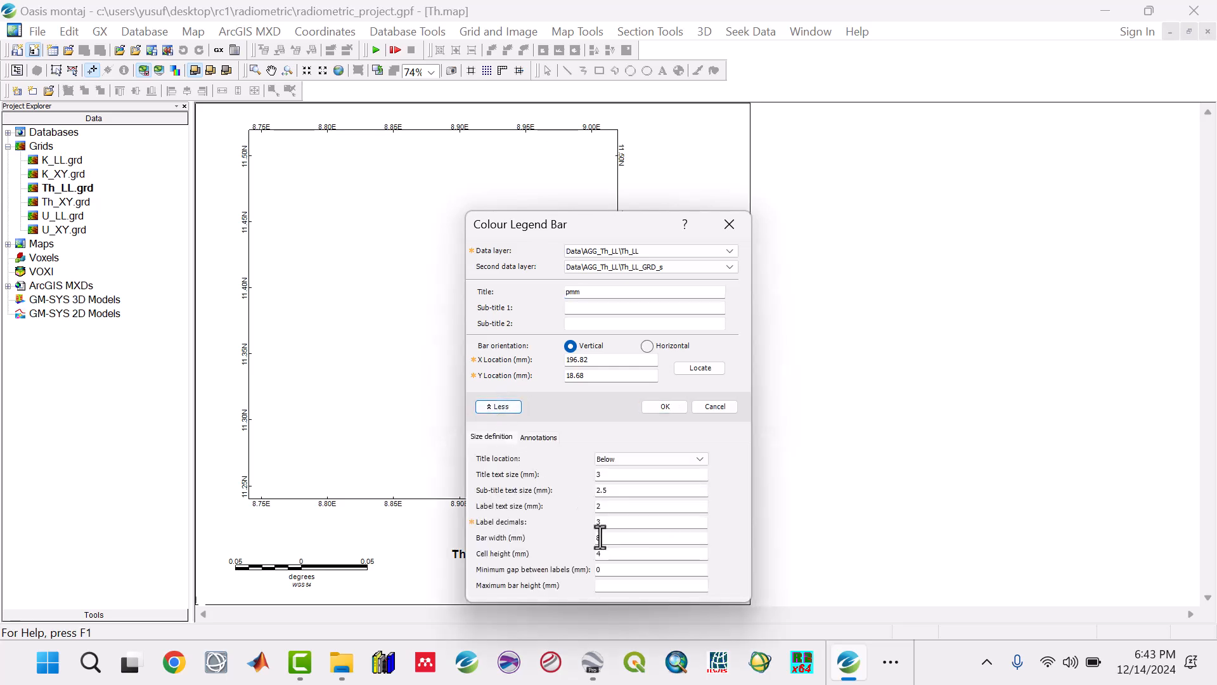
drag(606, 523, 578, 523)
click(692, 371)
click(706, 531)
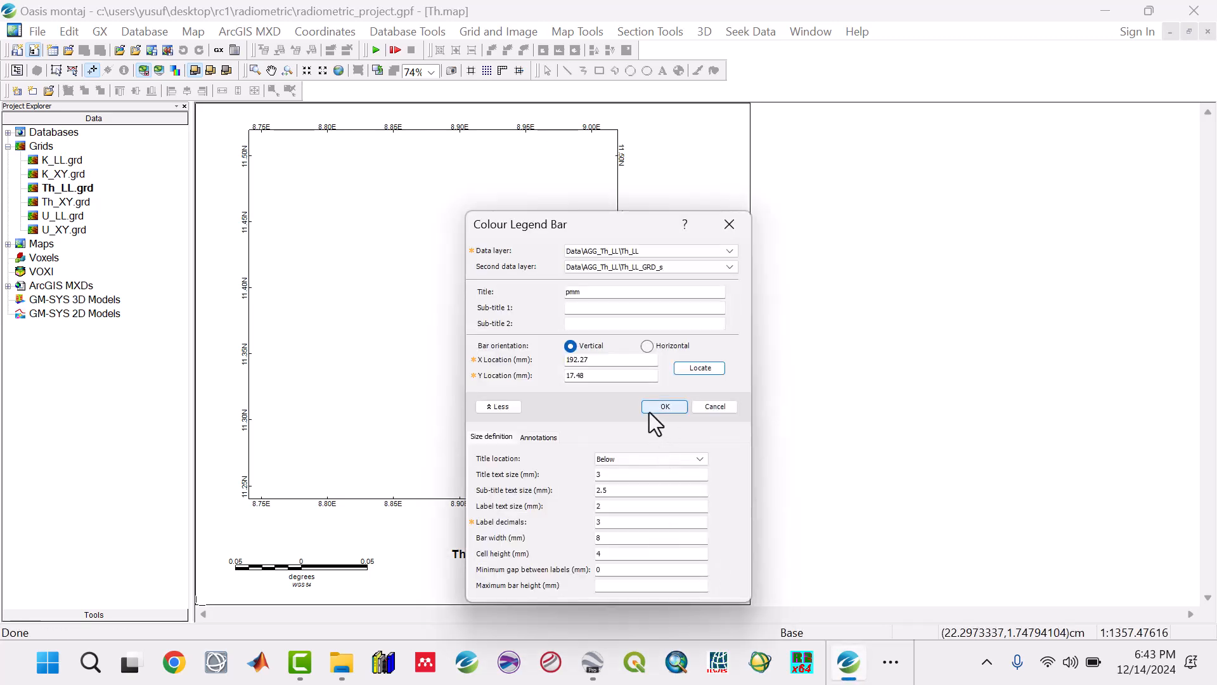
click(666, 406)
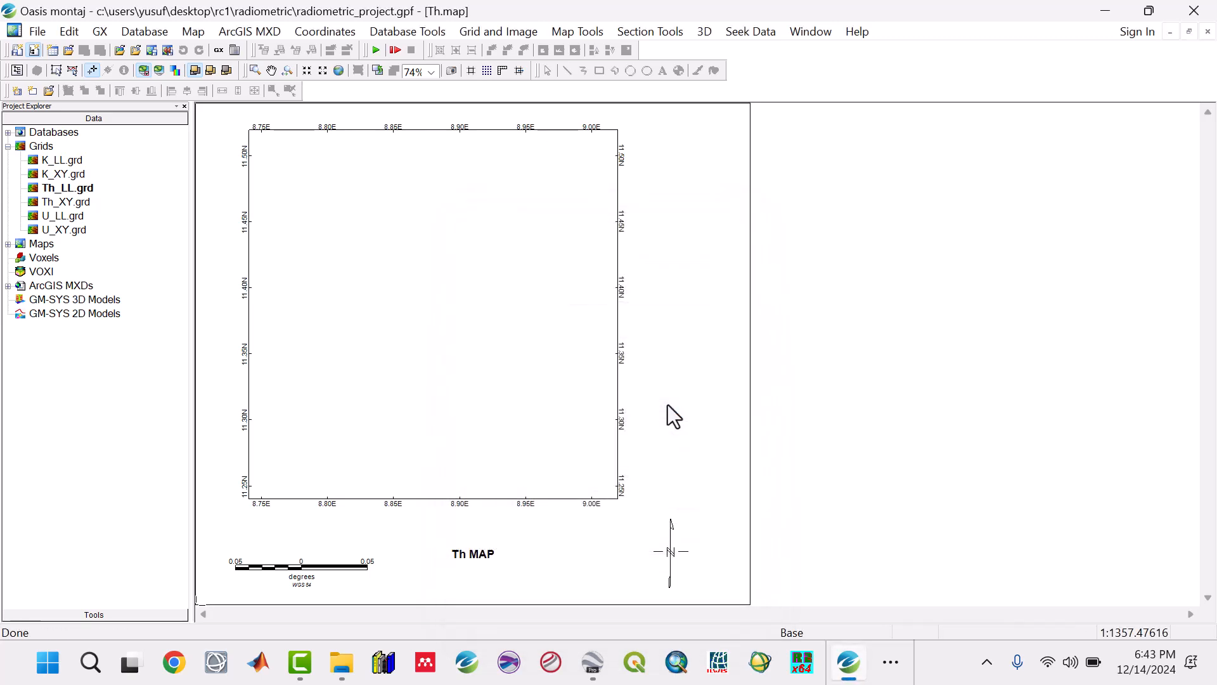
Step: Resize the pmm colour legend bar so it ends above the north arrow and its upper end nears the map border
click(73, 71)
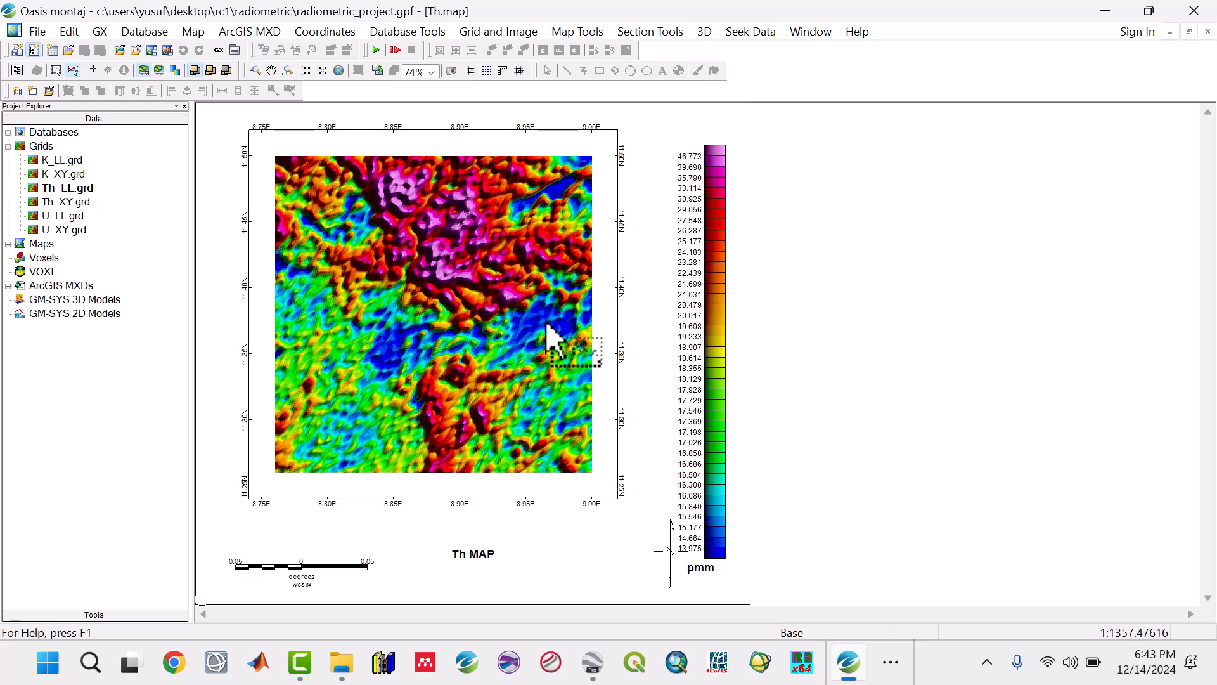
click(704, 472)
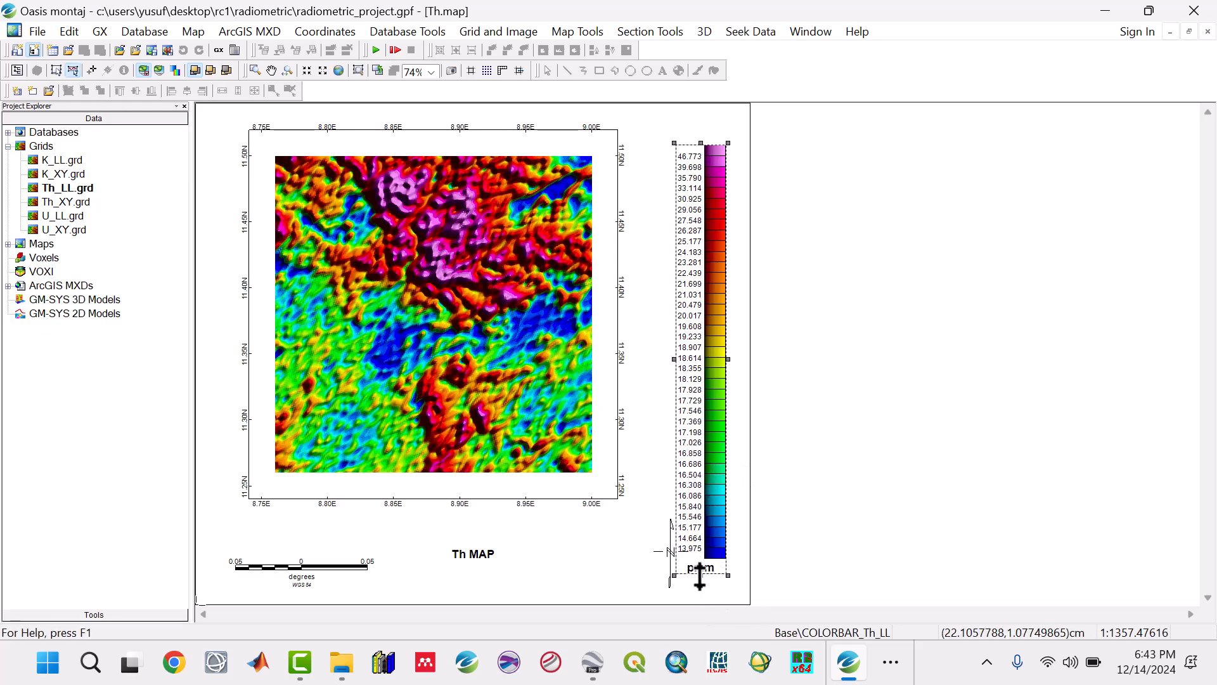
drag(698, 503, 697, 500)
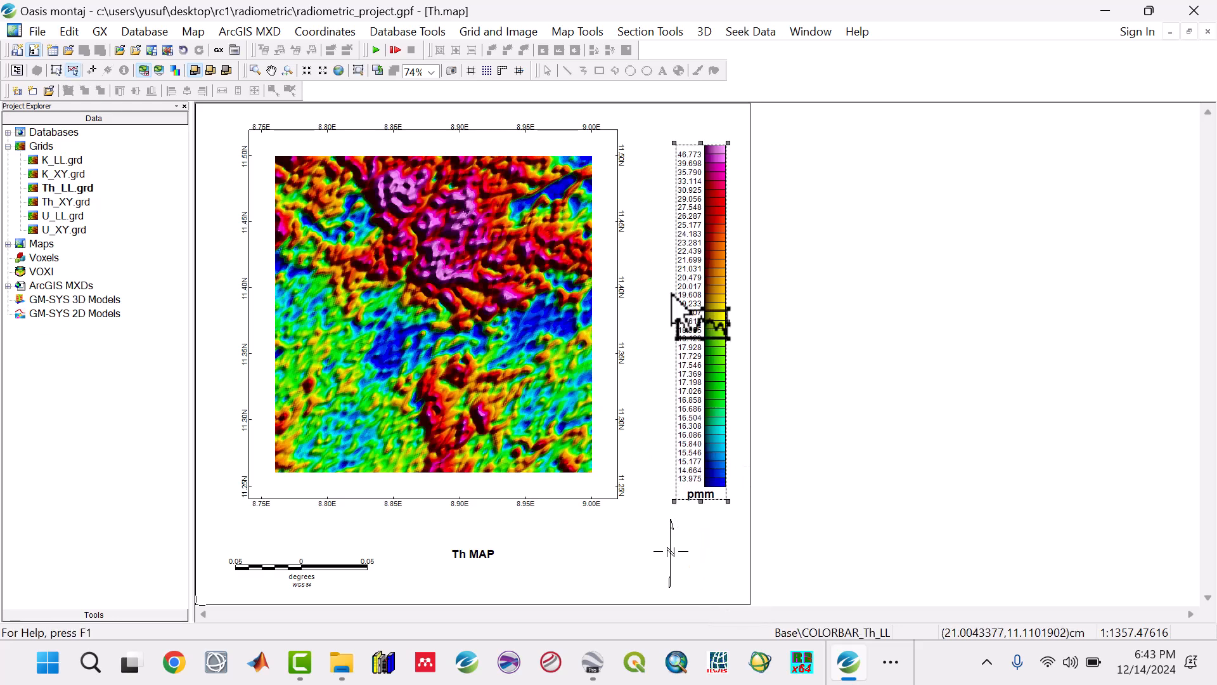
drag(698, 143, 697, 126)
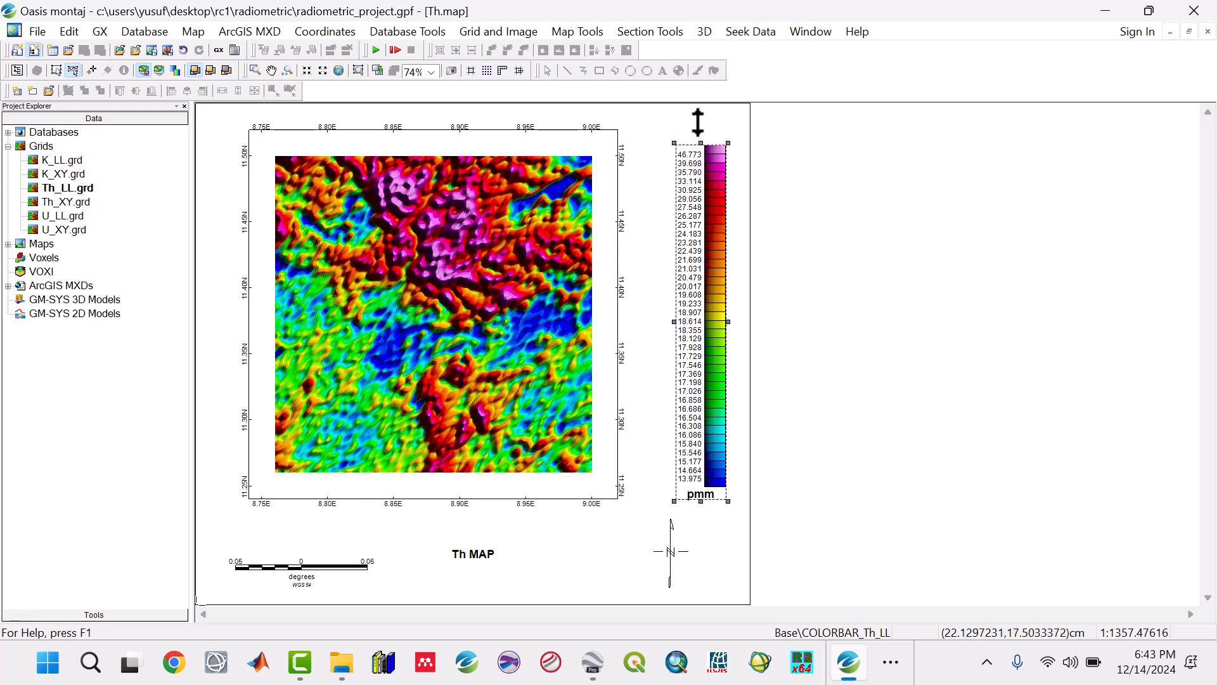
Step: Move the north arrow toward the map's right border and stretch the colour bar's lower edge slightly downward
click(673, 549)
drag(673, 549, 712, 549)
click(704, 489)
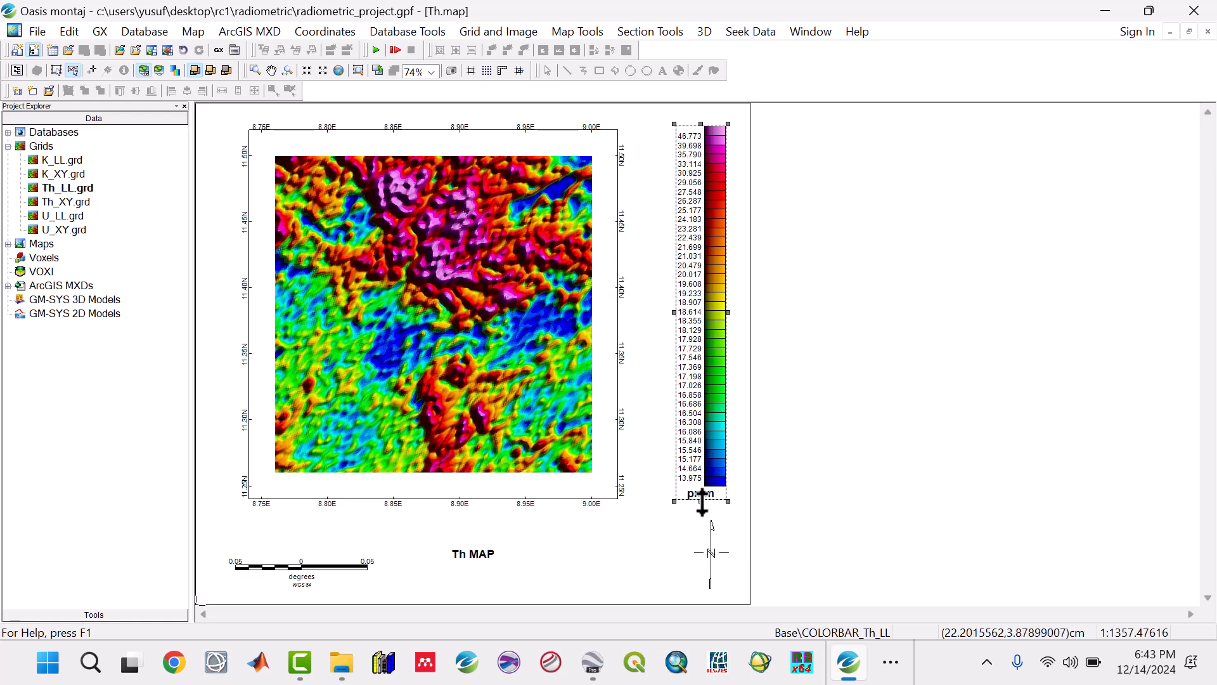
drag(702, 505, 702, 513)
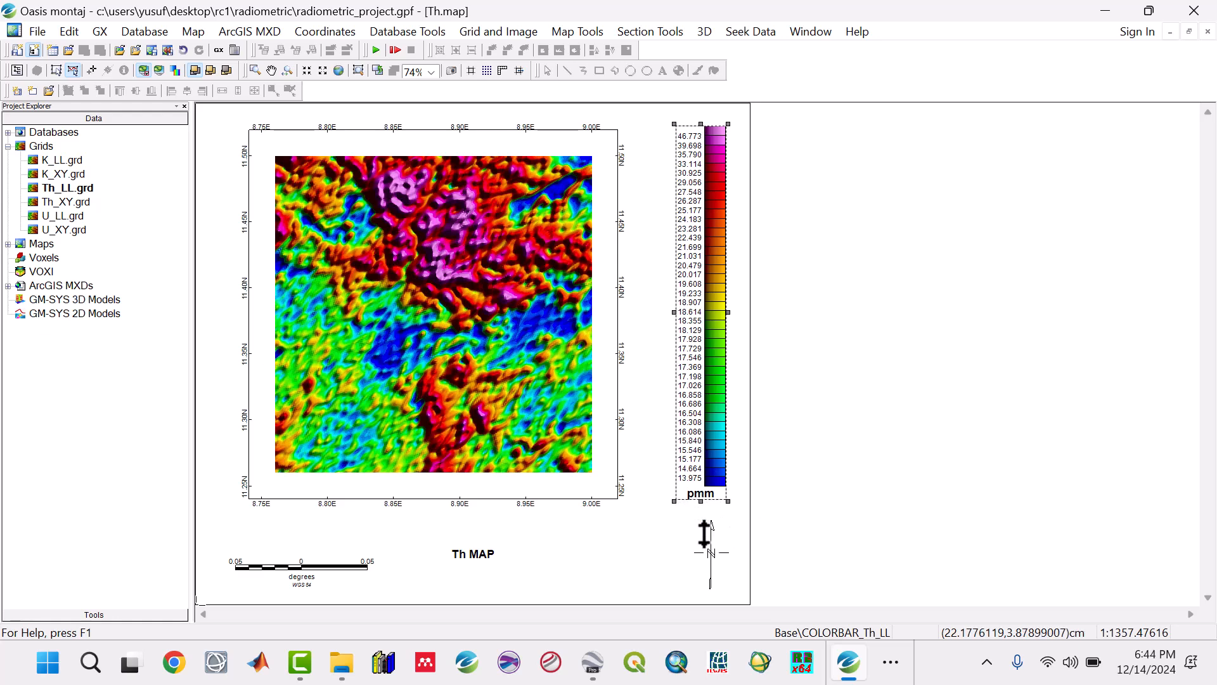
Step: Centre the north arrow beneath the pmm colour bar and leave group editing
click(710, 571)
click(684, 561)
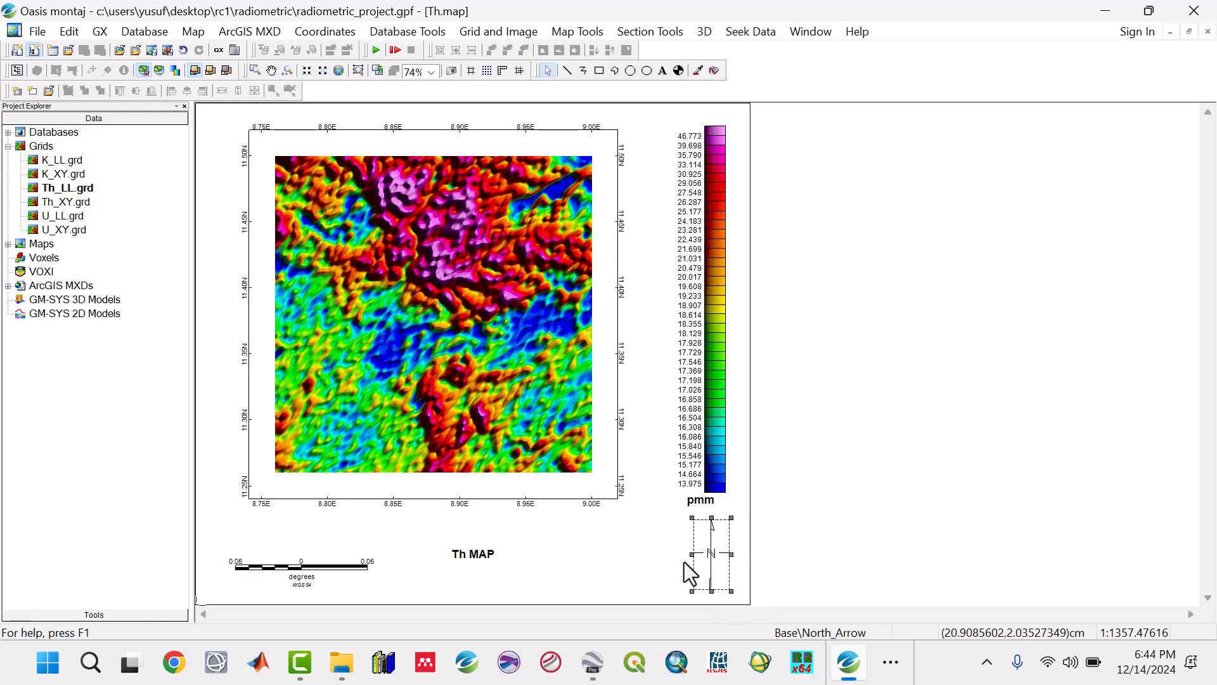
drag(707, 558, 697, 559)
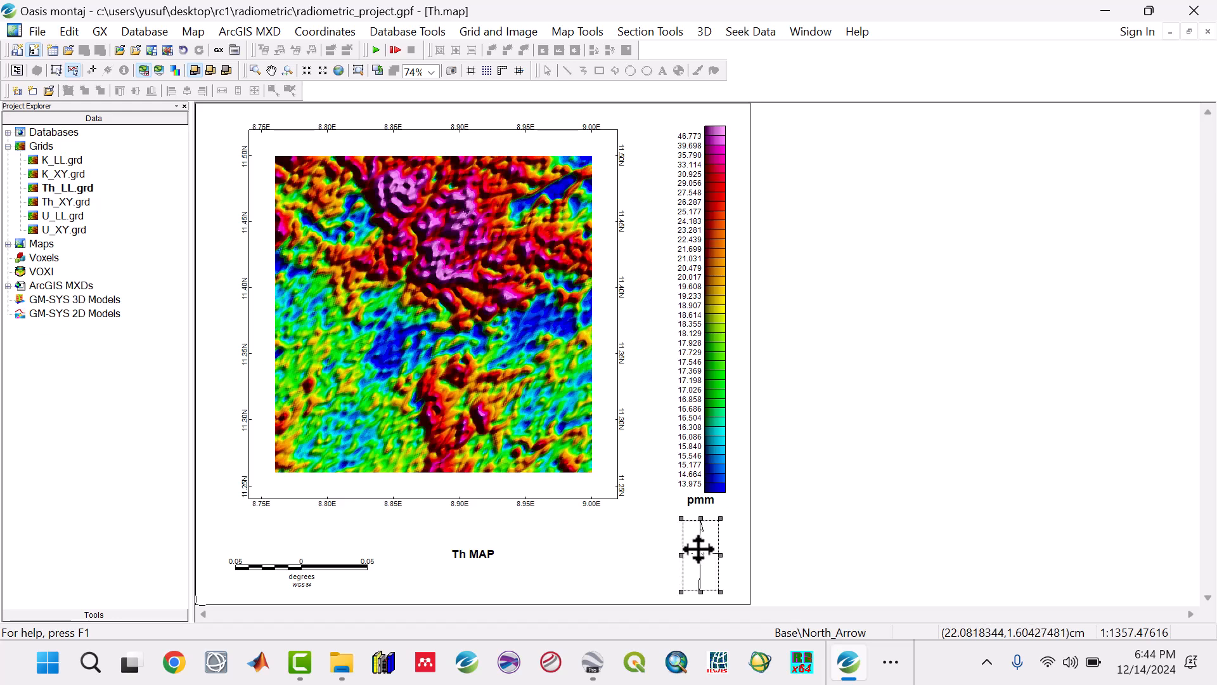
click(90, 71)
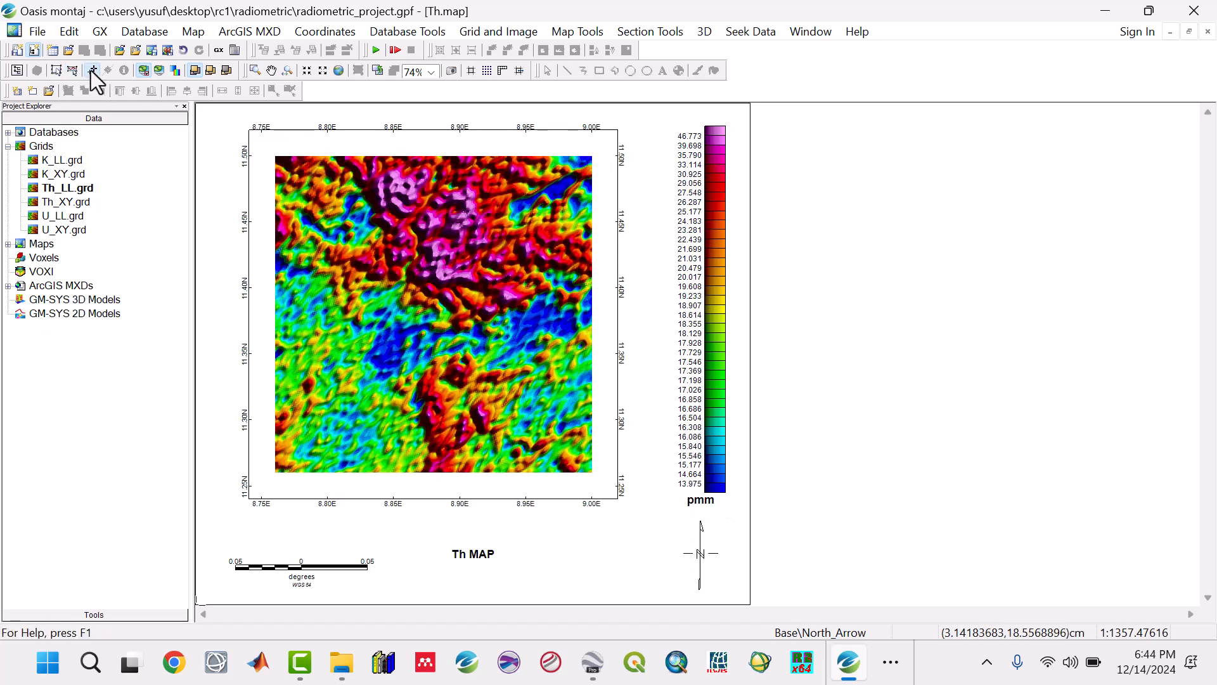
Step: Save the current thorium map as Th.mxd in the Maps folder for ArcGIS 9.2
click(237, 32)
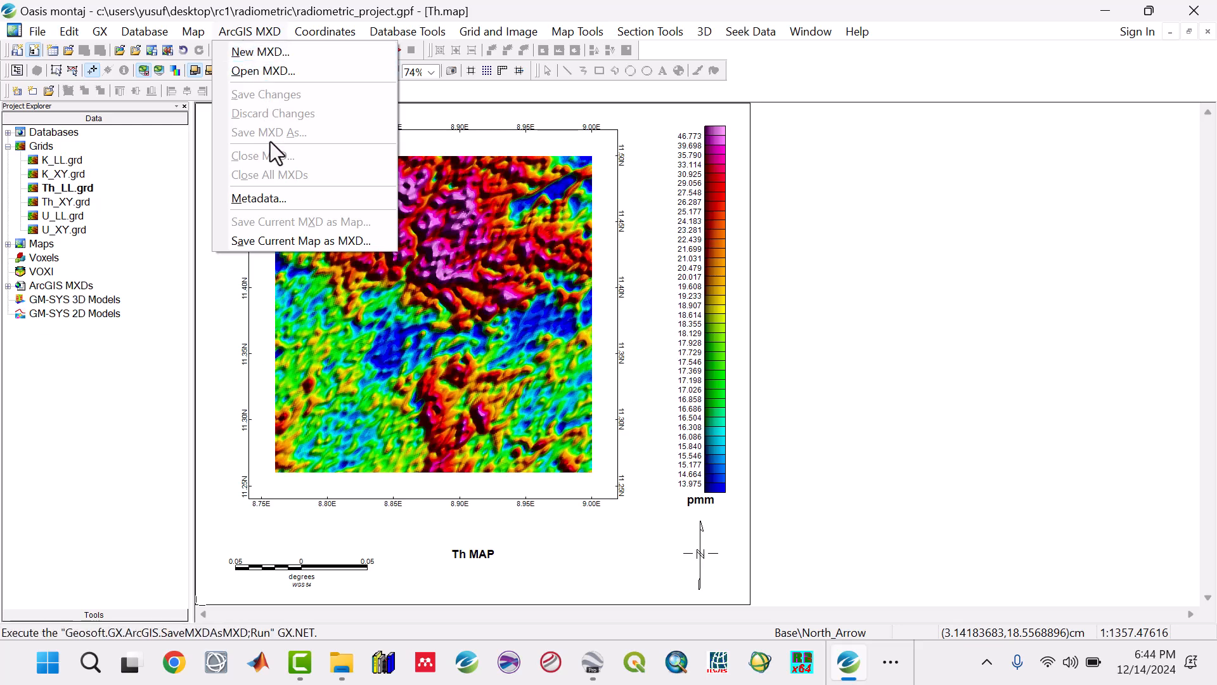
click(279, 241)
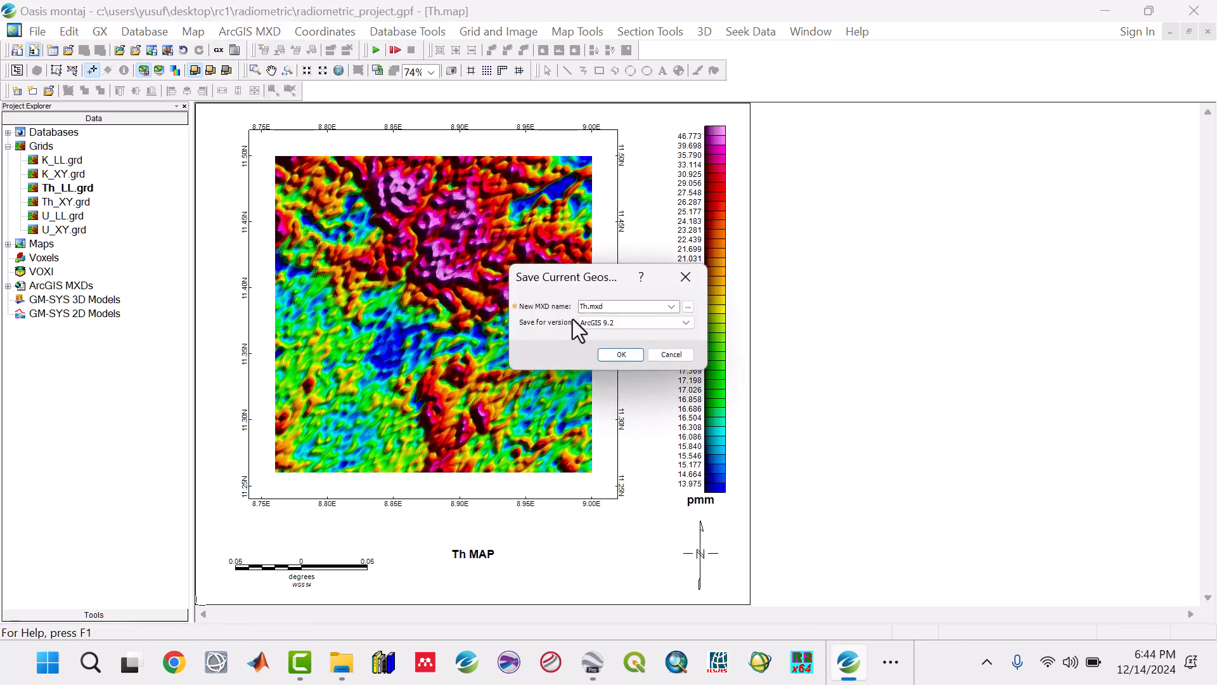
click(688, 307)
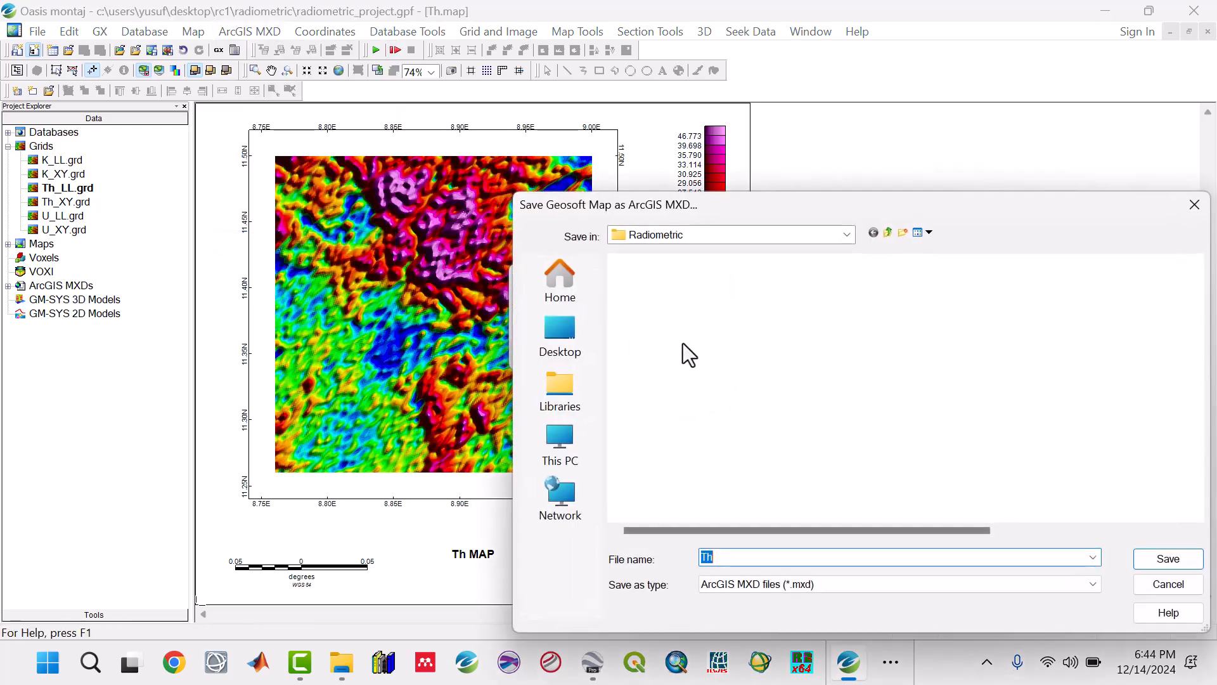
double_click(640, 299)
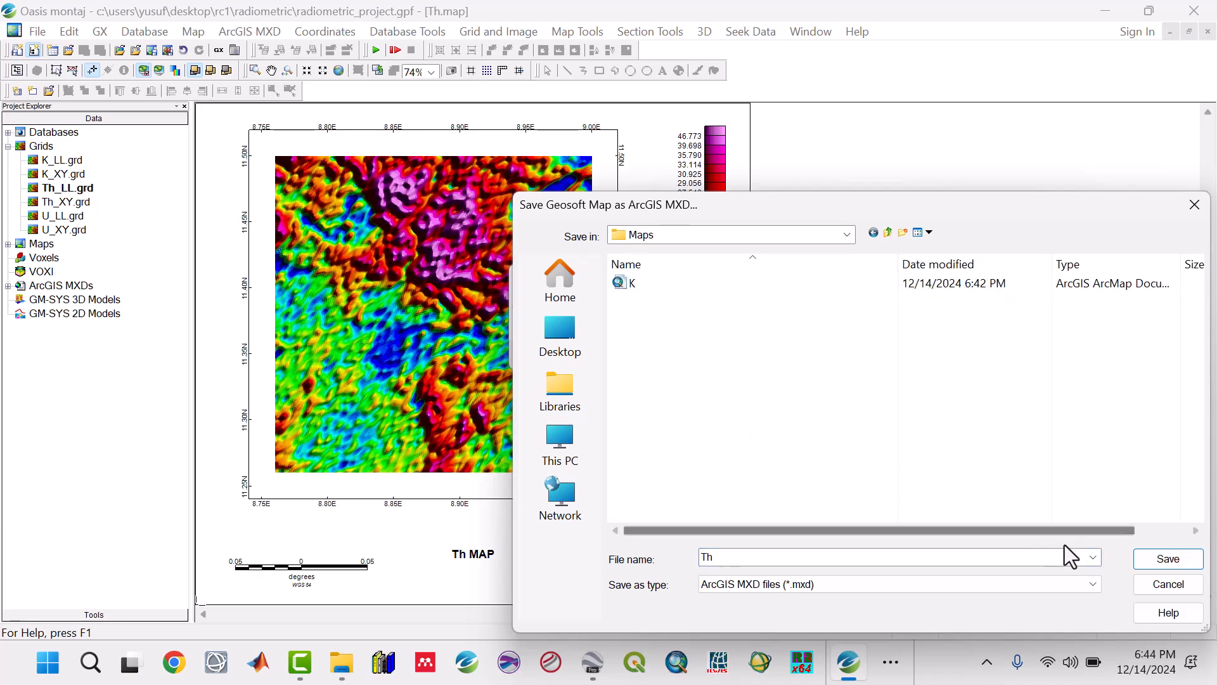
click(1152, 557)
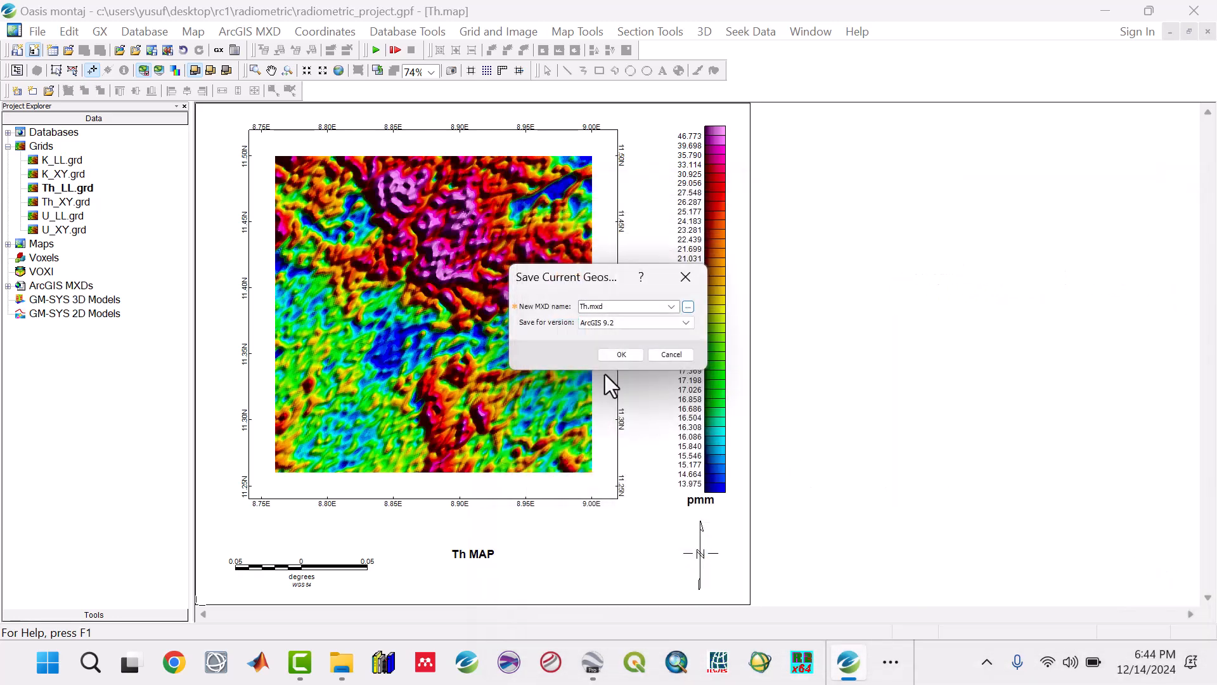
click(614, 356)
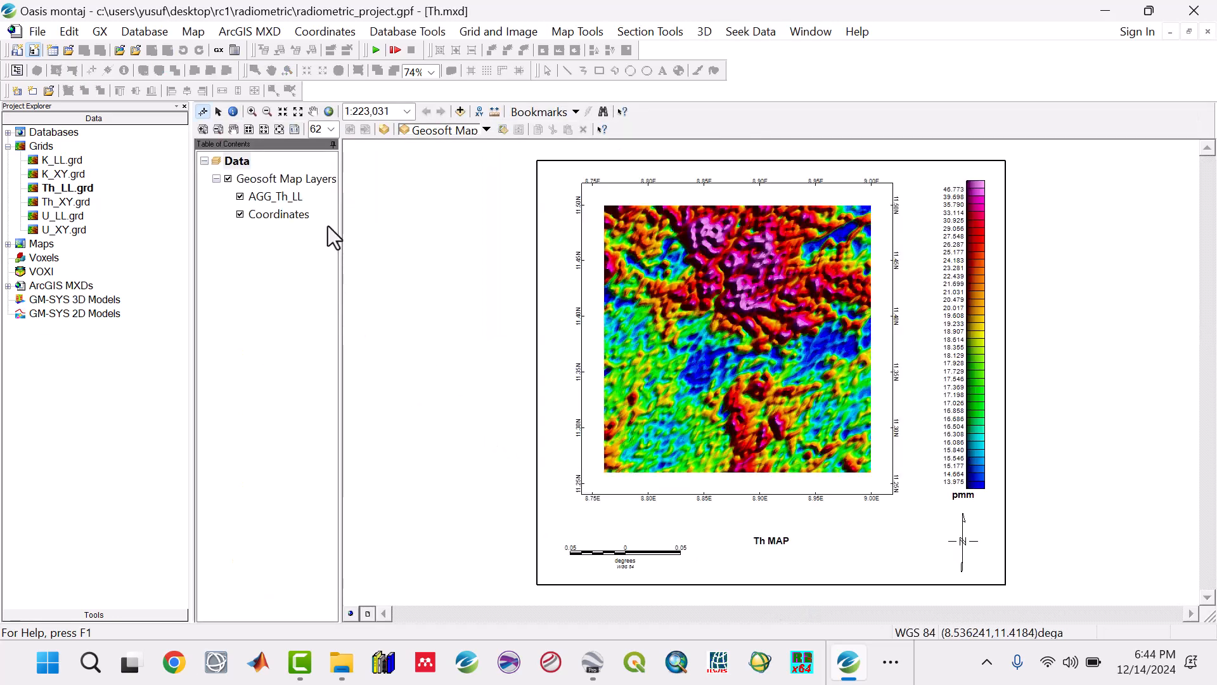
Step: Close all open documents without saving the displayed Th_LL grid's changes to a map
click(811, 33)
click(839, 156)
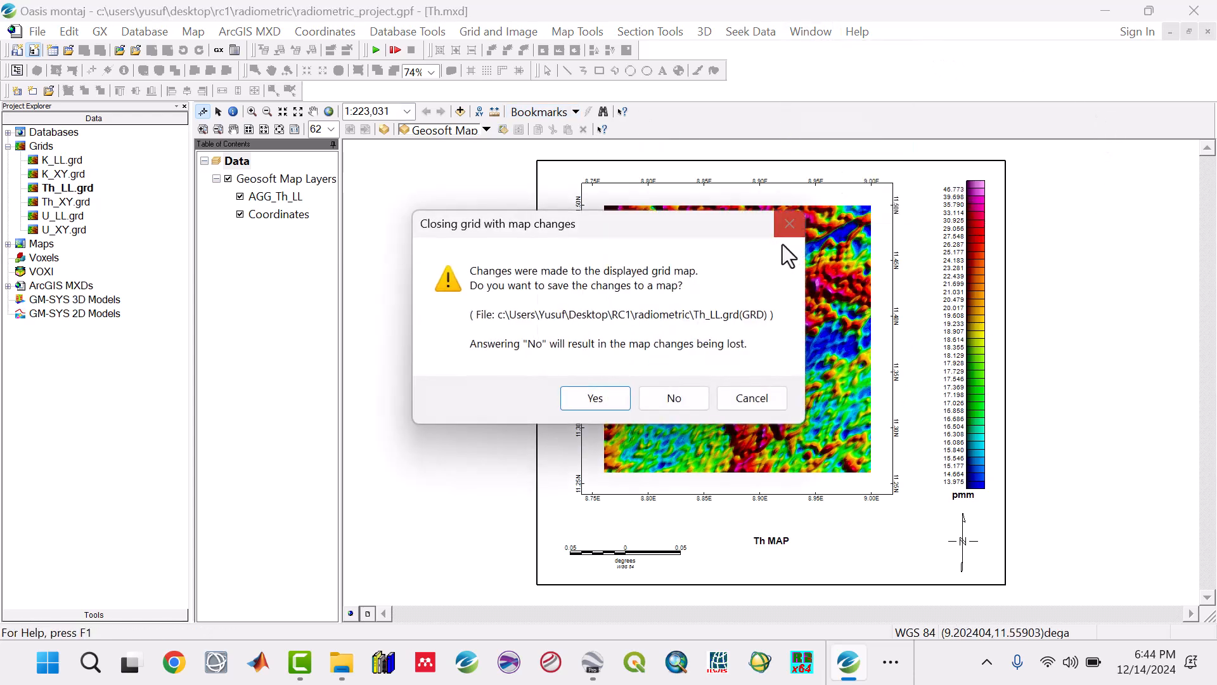
click(675, 399)
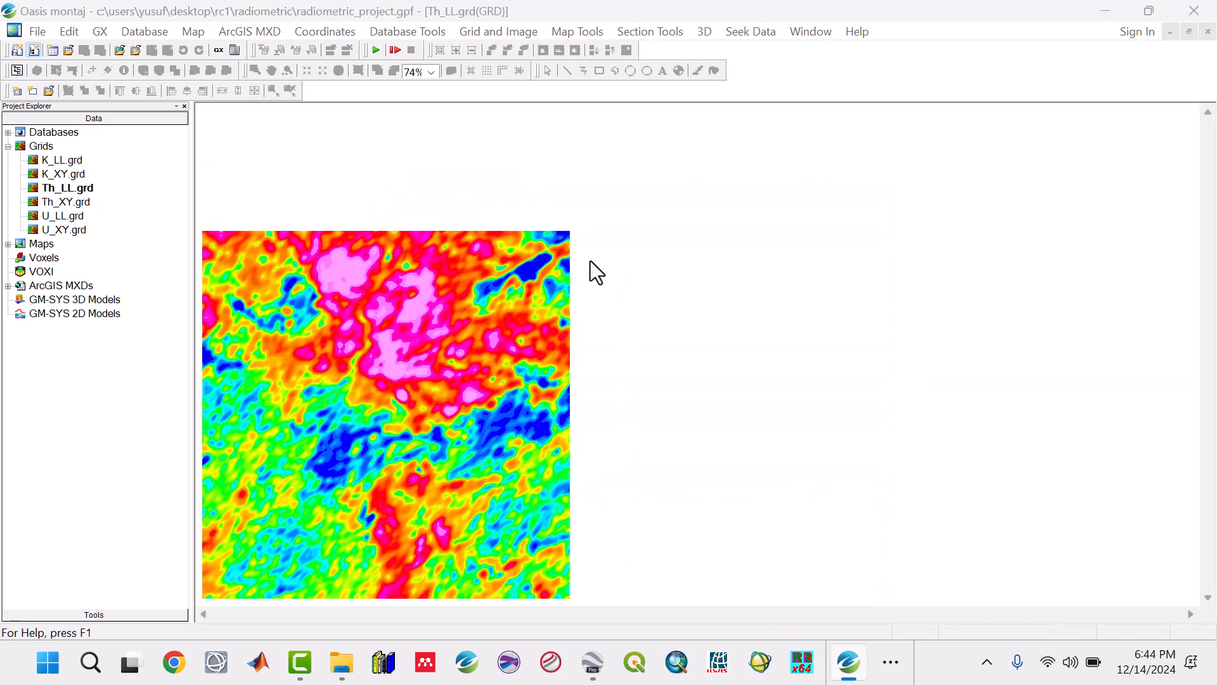
click(751, 265)
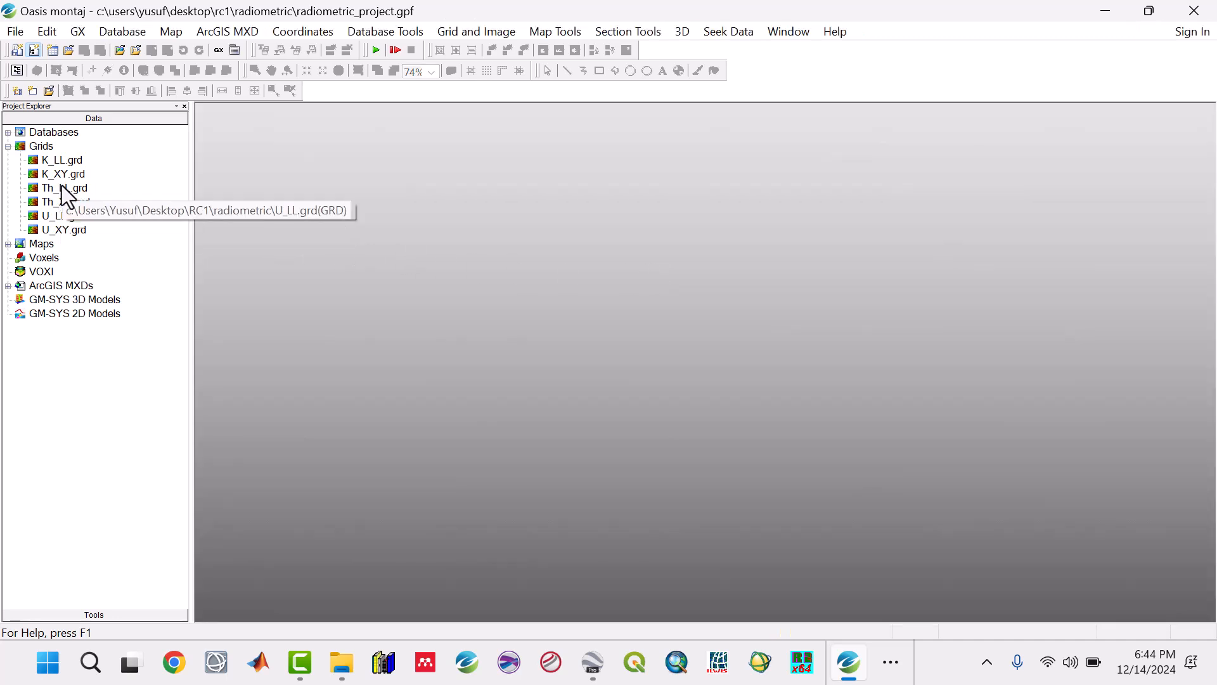
Step: Remove the U_XY.grd grid from the project
click(64, 231)
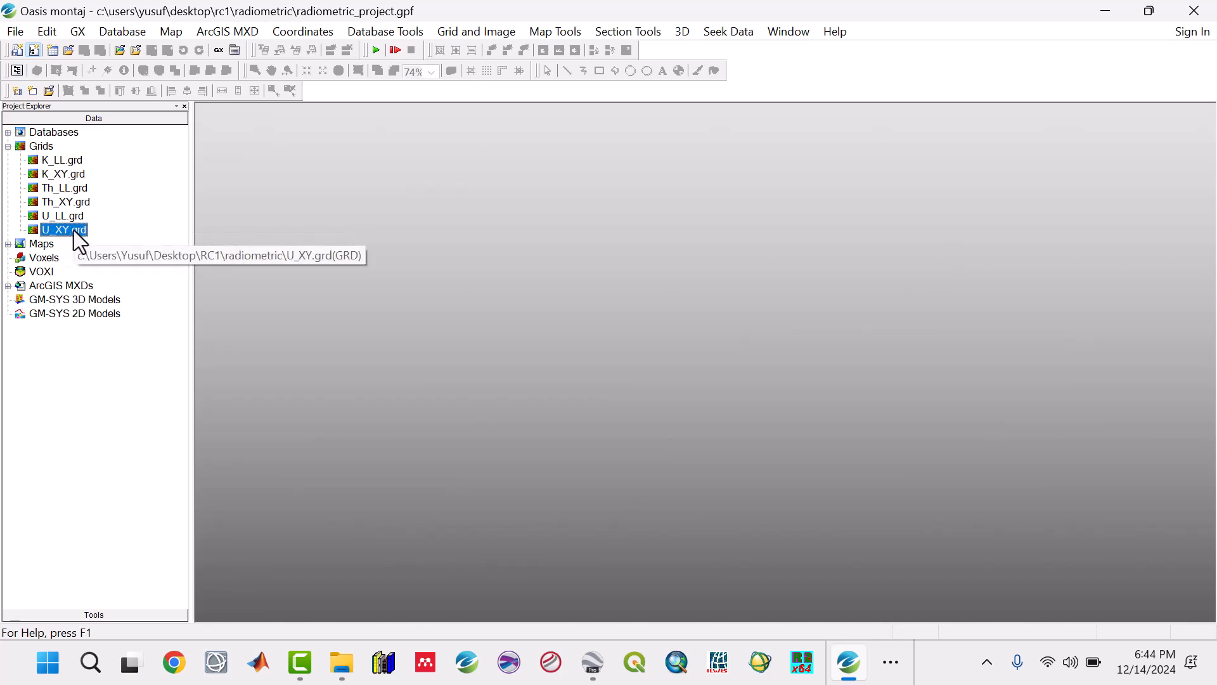
right_click(74, 230)
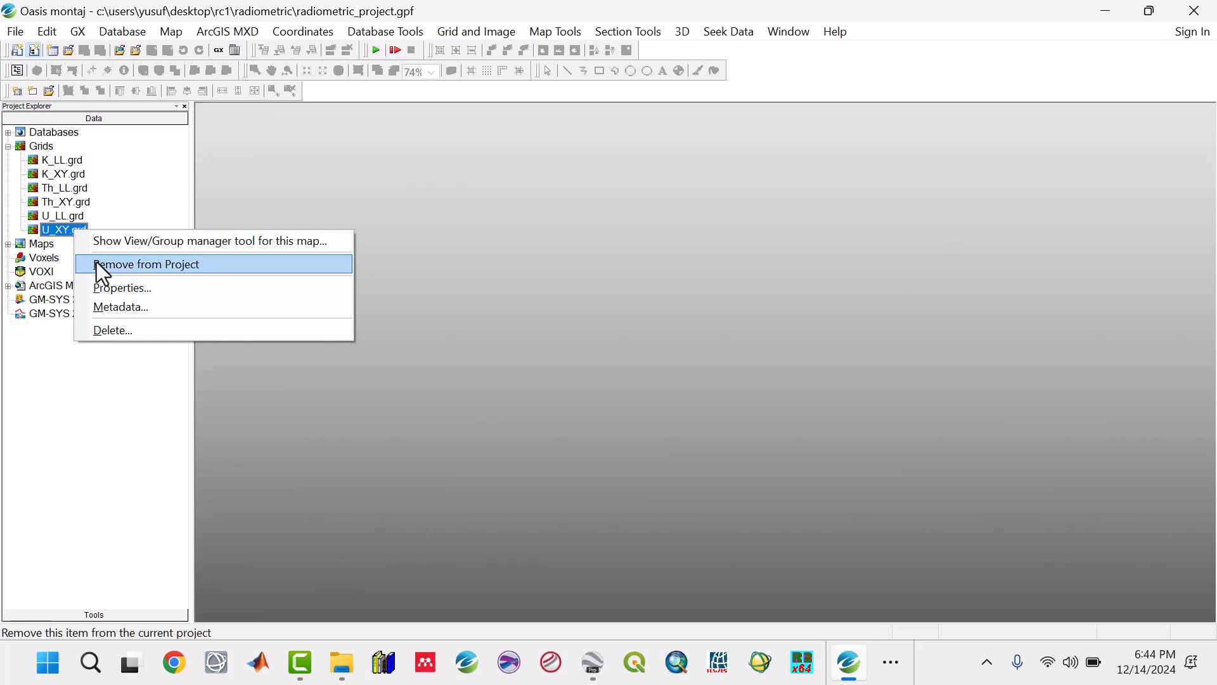
click(96, 261)
Step: Open the U_LL.grd grid from the project's grids
click(67, 216)
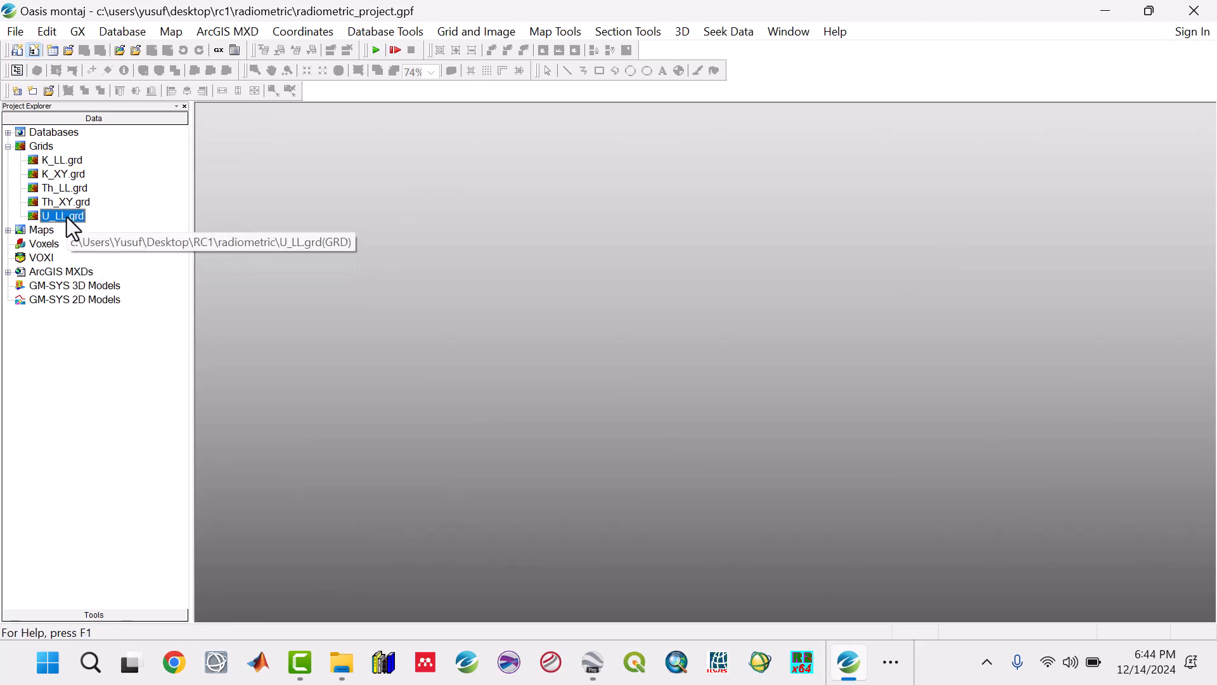
double_click(67, 217)
click(652, 220)
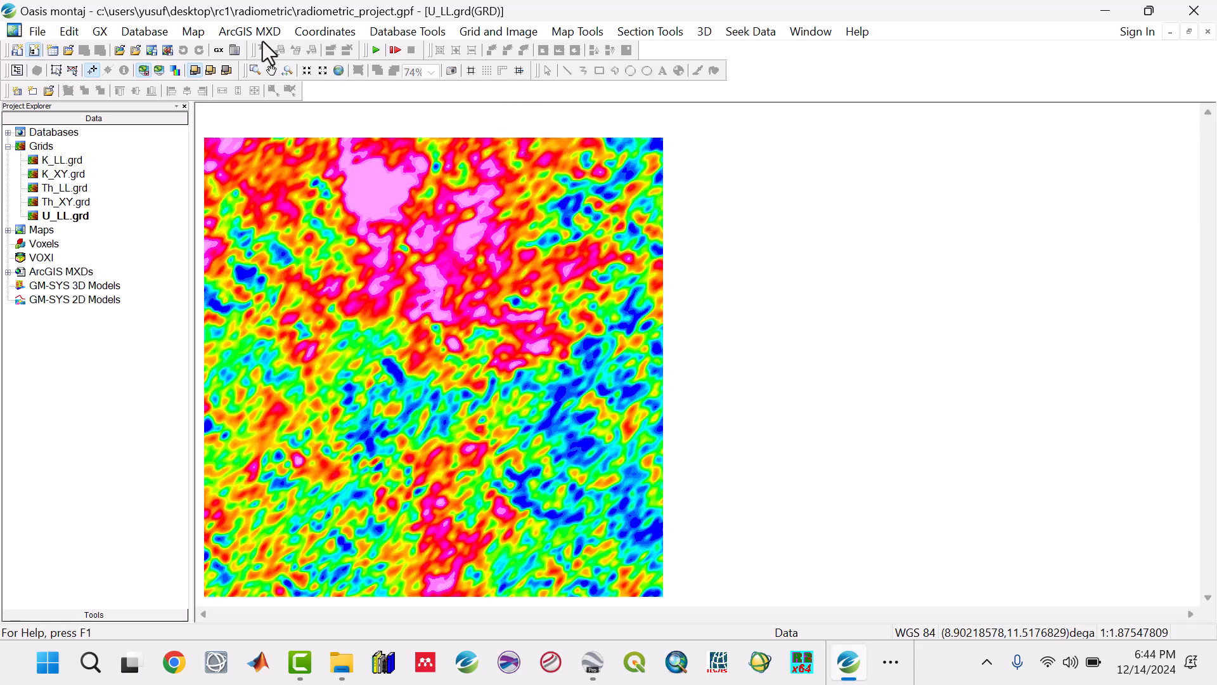
Step: Start a new map and take its data range by scanning the U_LL.grd grid
click(198, 33)
click(205, 52)
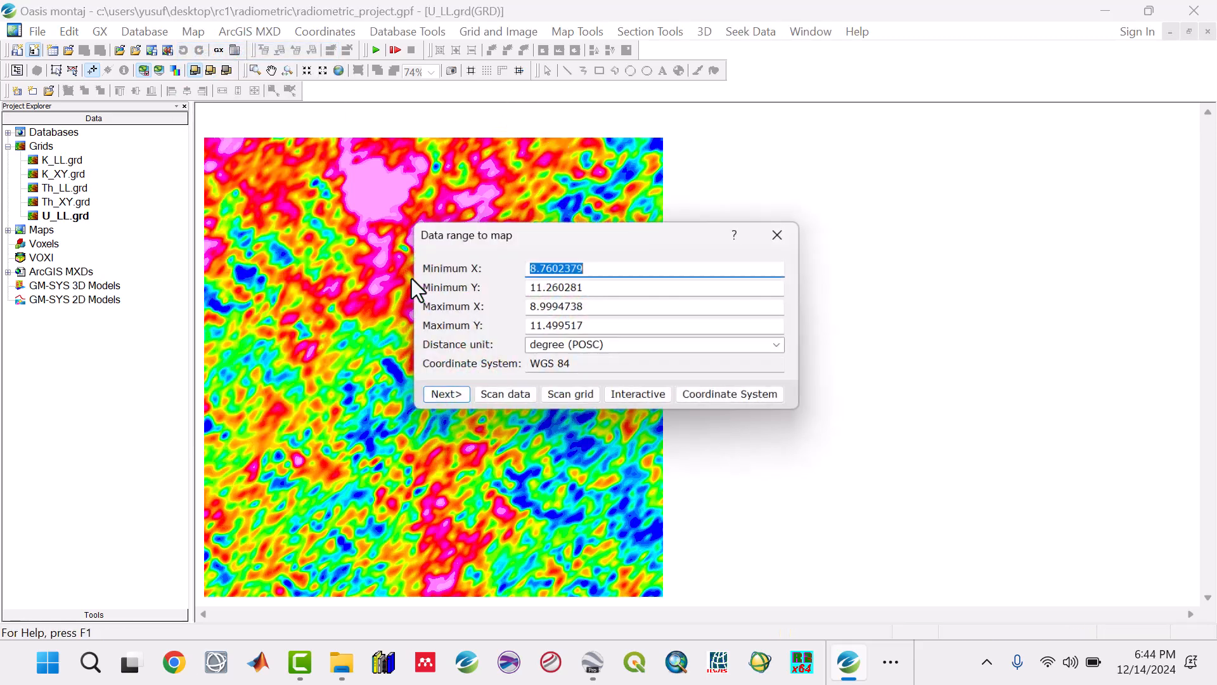
click(574, 397)
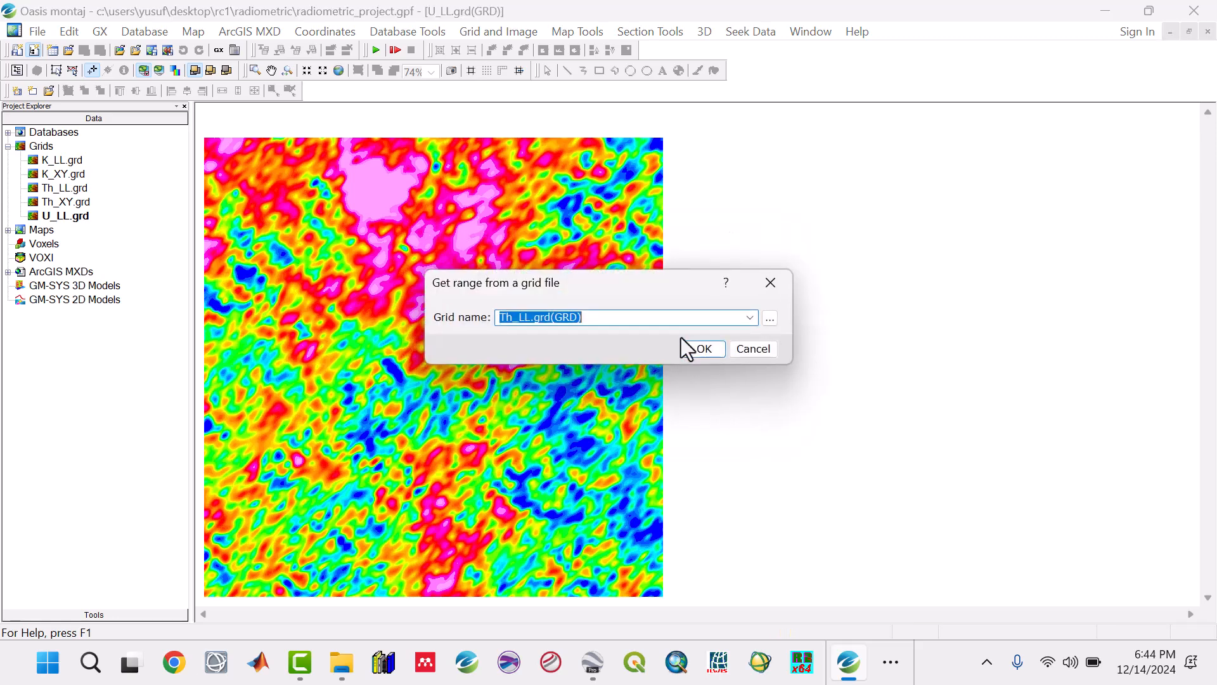
click(750, 317)
click(605, 378)
click(703, 348)
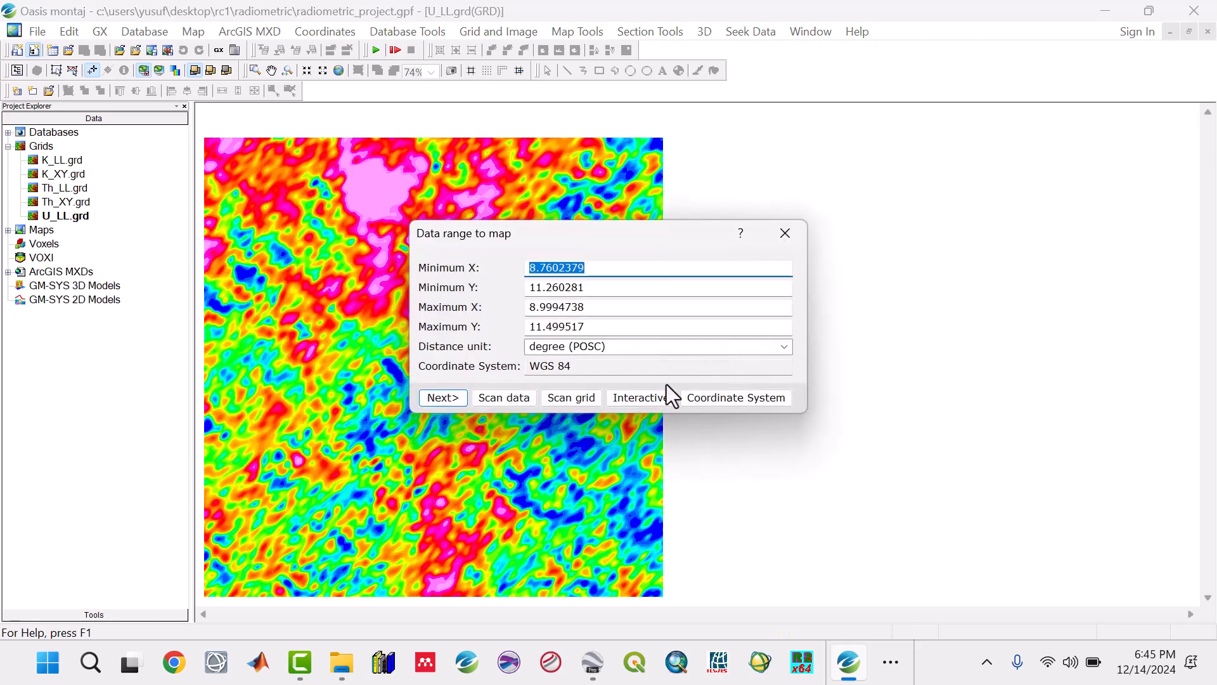
Step: Create the new map named U with the landscape letter template and a calculated map scale
click(446, 397)
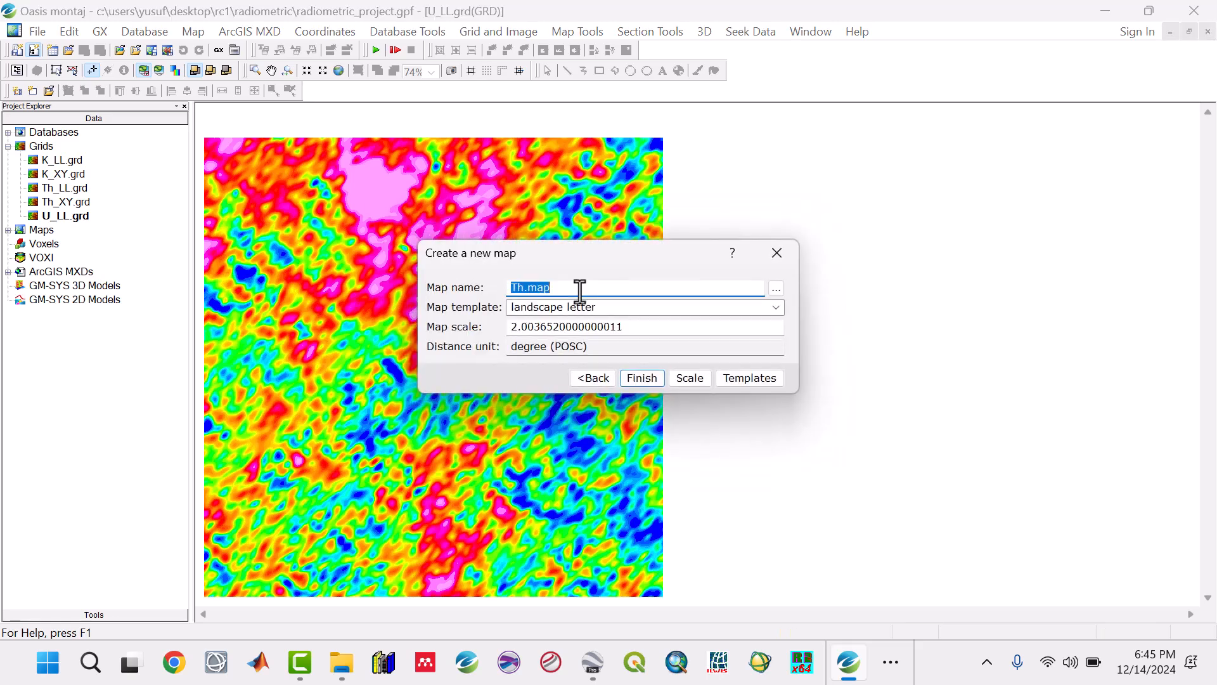
text(U)
click(684, 379)
click(640, 377)
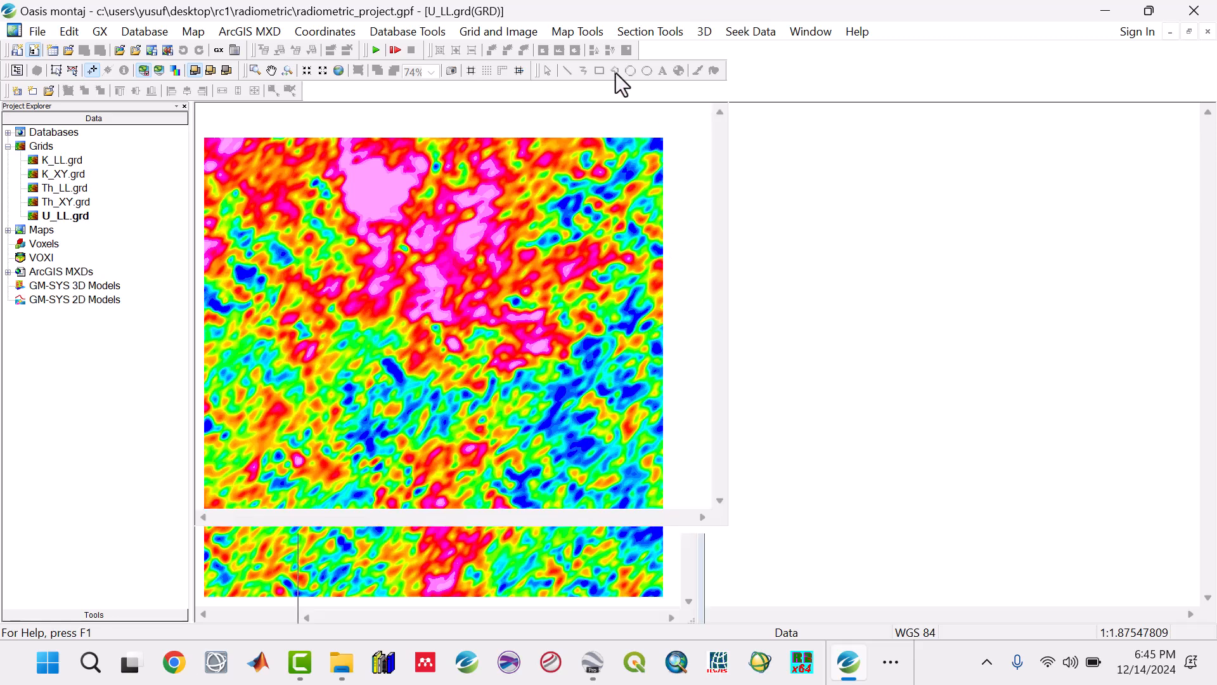
Step: Set up a figure-style base map layout for the U map with a 5 cm right margin and 2 cm left margin
click(582, 33)
mouse_move(599, 74)
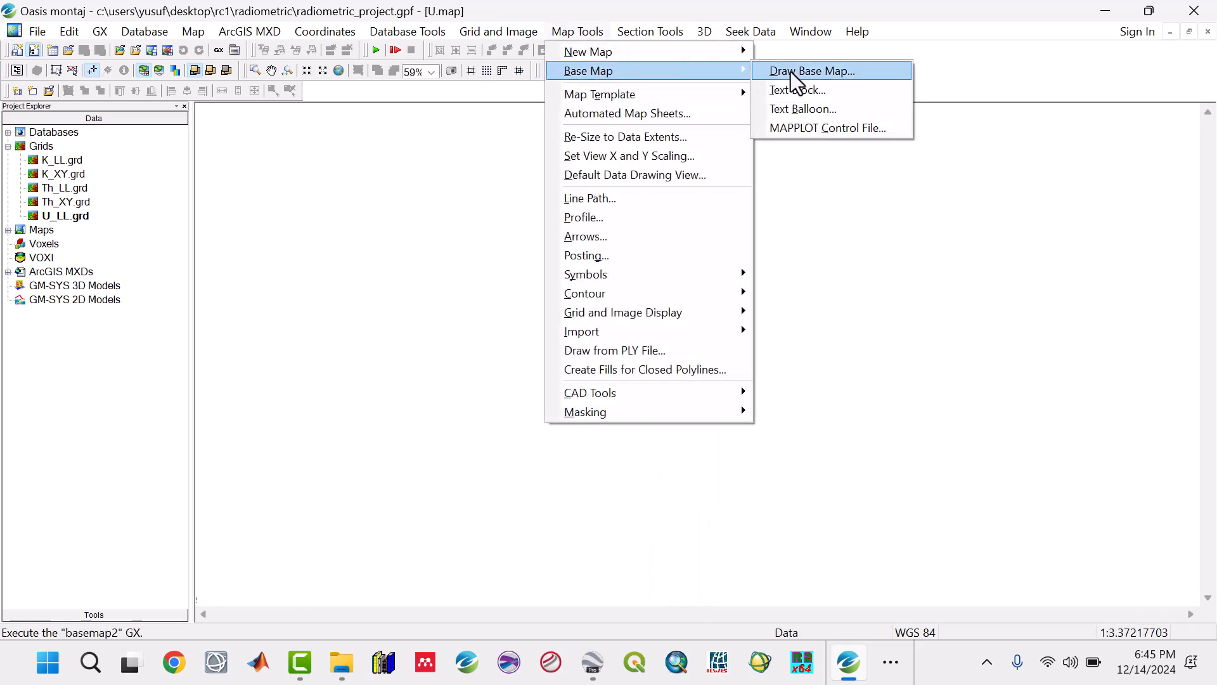
click(790, 71)
drag(681, 296, 584, 297)
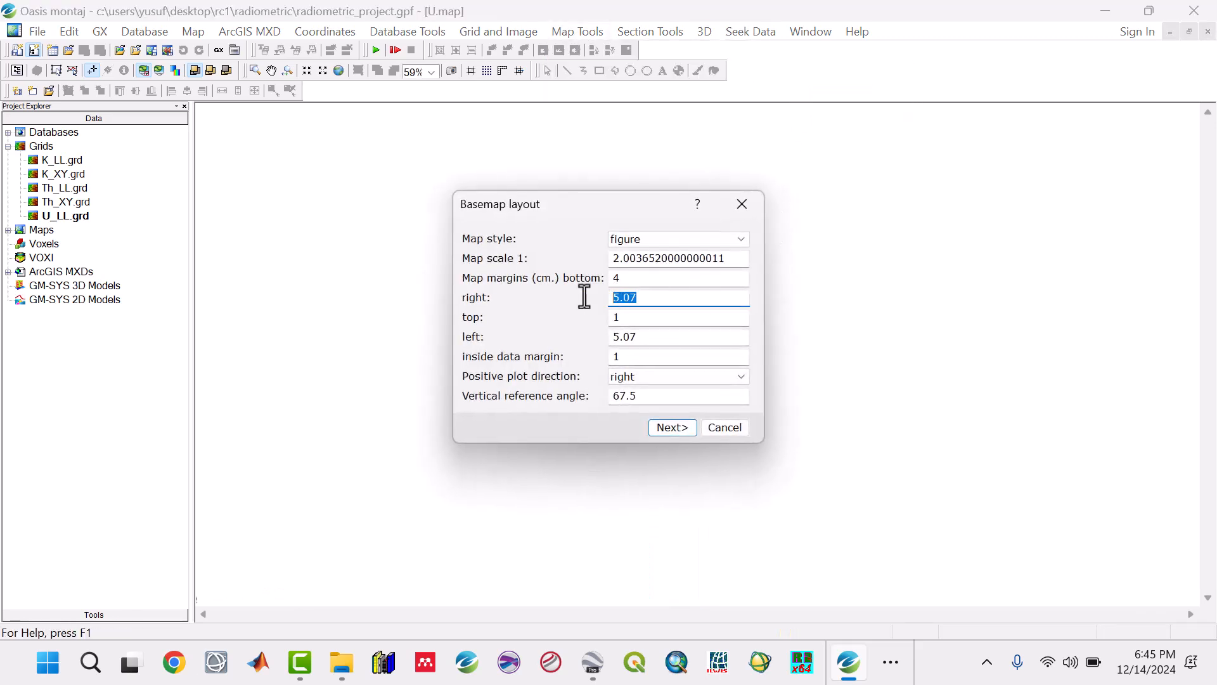
text(5)
double_click(652, 330)
text(2)
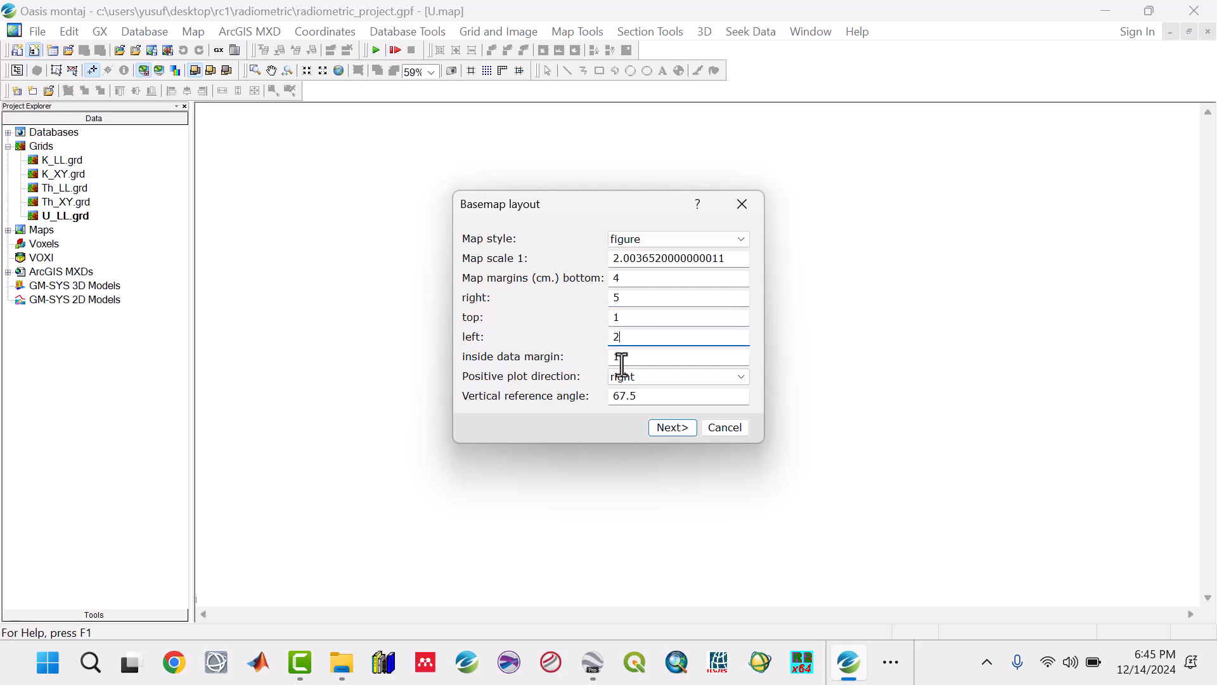
click(667, 424)
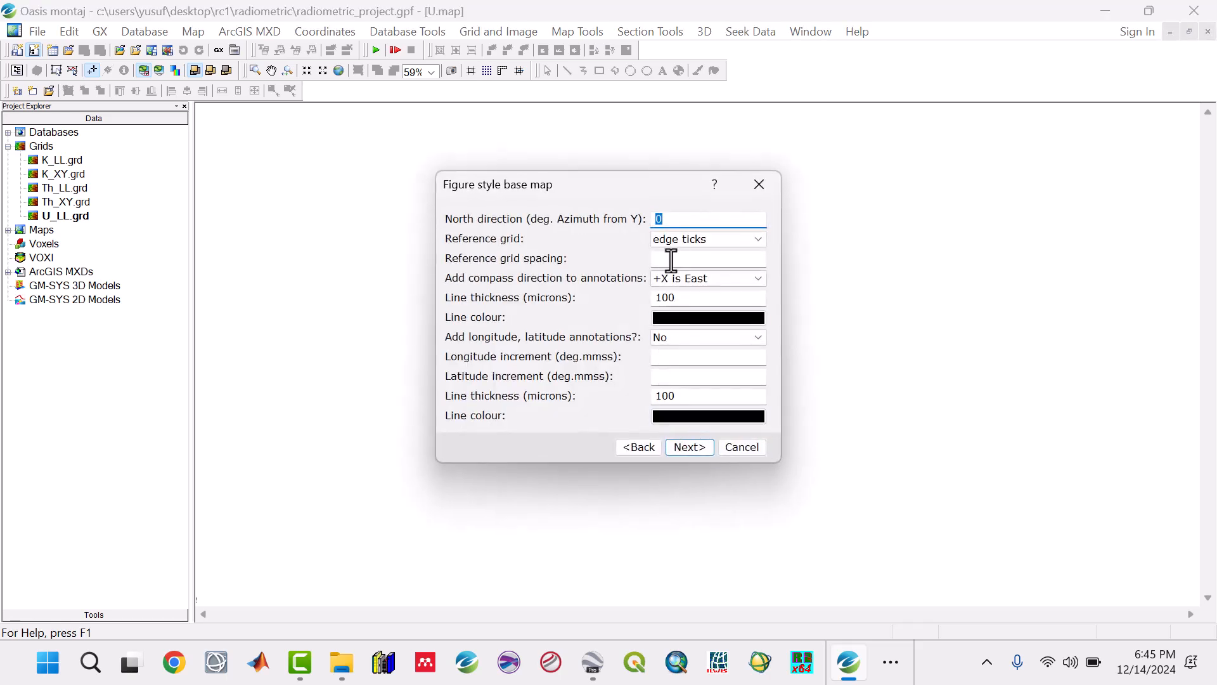
Step: Keep the edge-tick base map settings, title the figure U MAP, and draw the base map
click(694, 443)
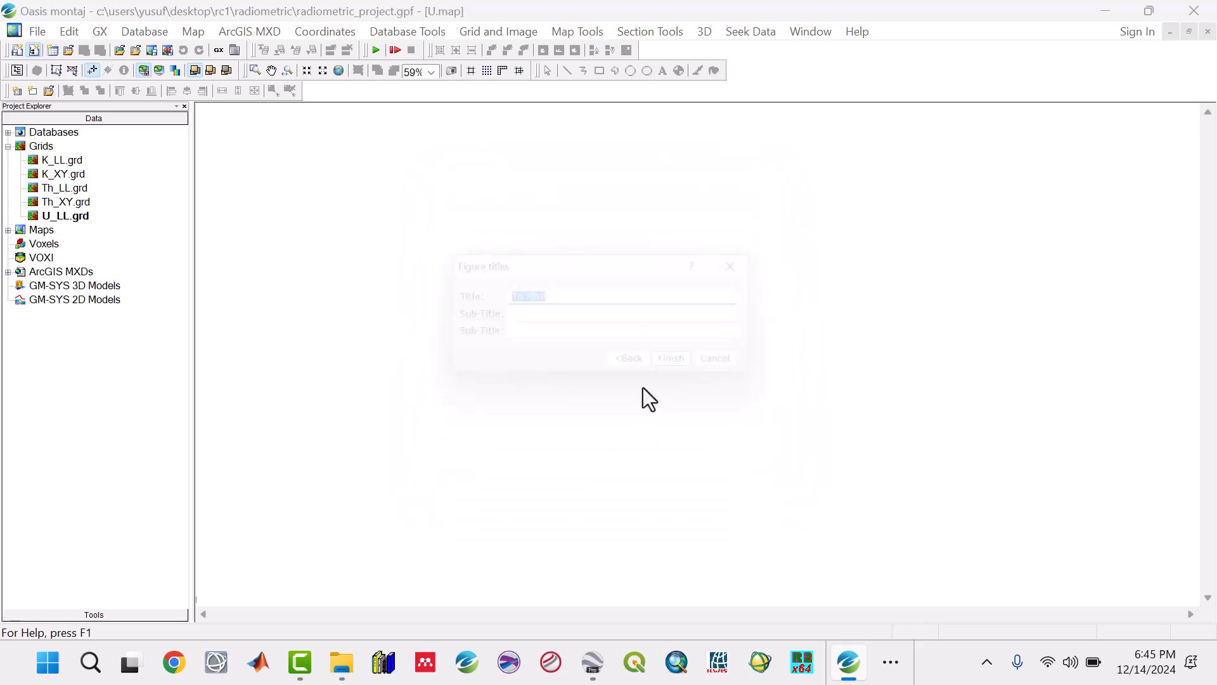
text(U MAP)
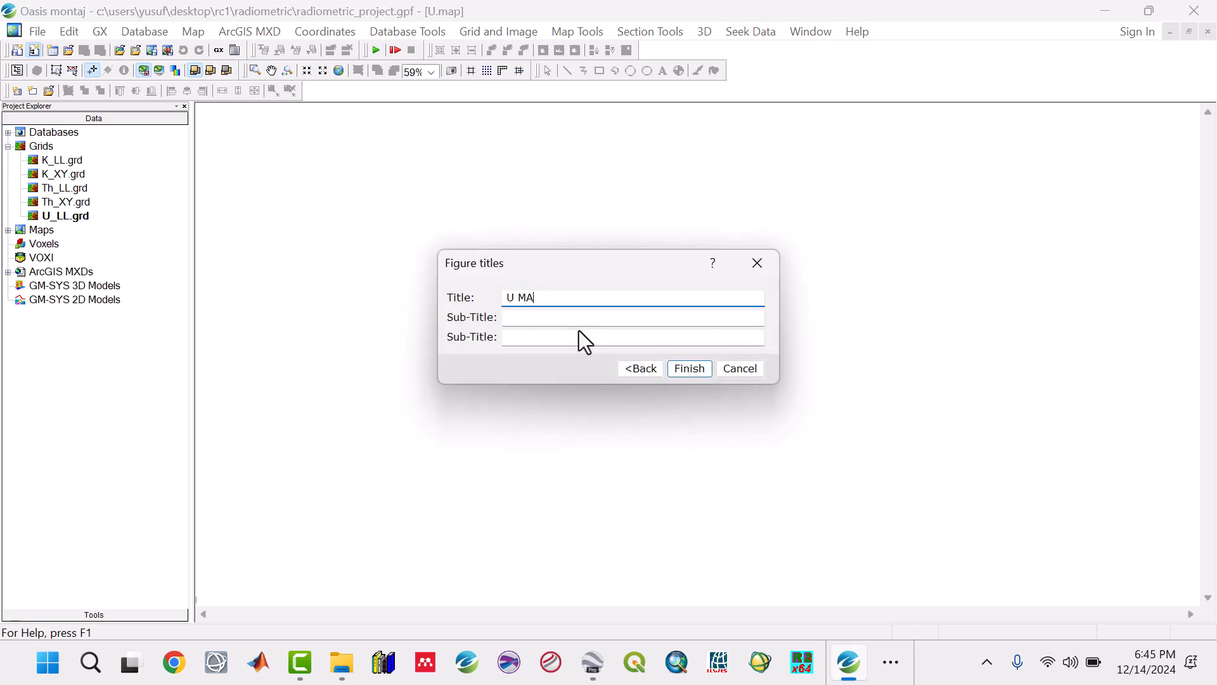
click(678, 372)
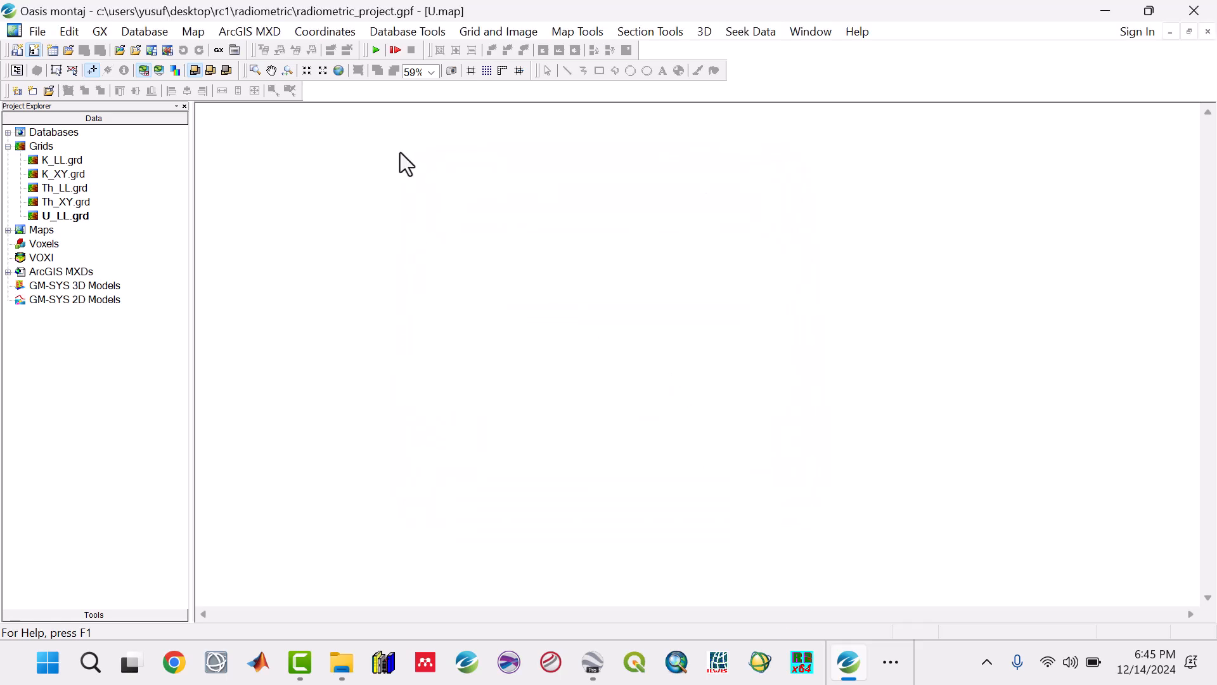
click(340, 72)
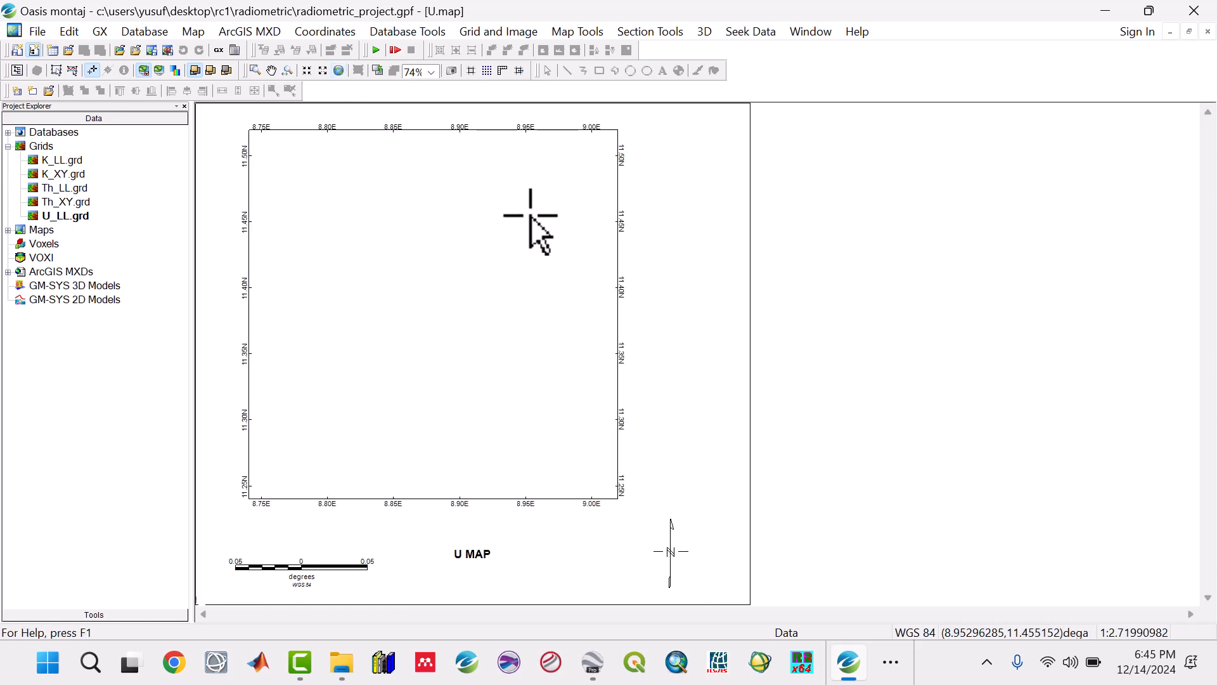
Step: Display the U_LL.grd grid on the current map with histogram equalization, shading and a colour bar, using a calculated vertical scale factor
click(579, 33)
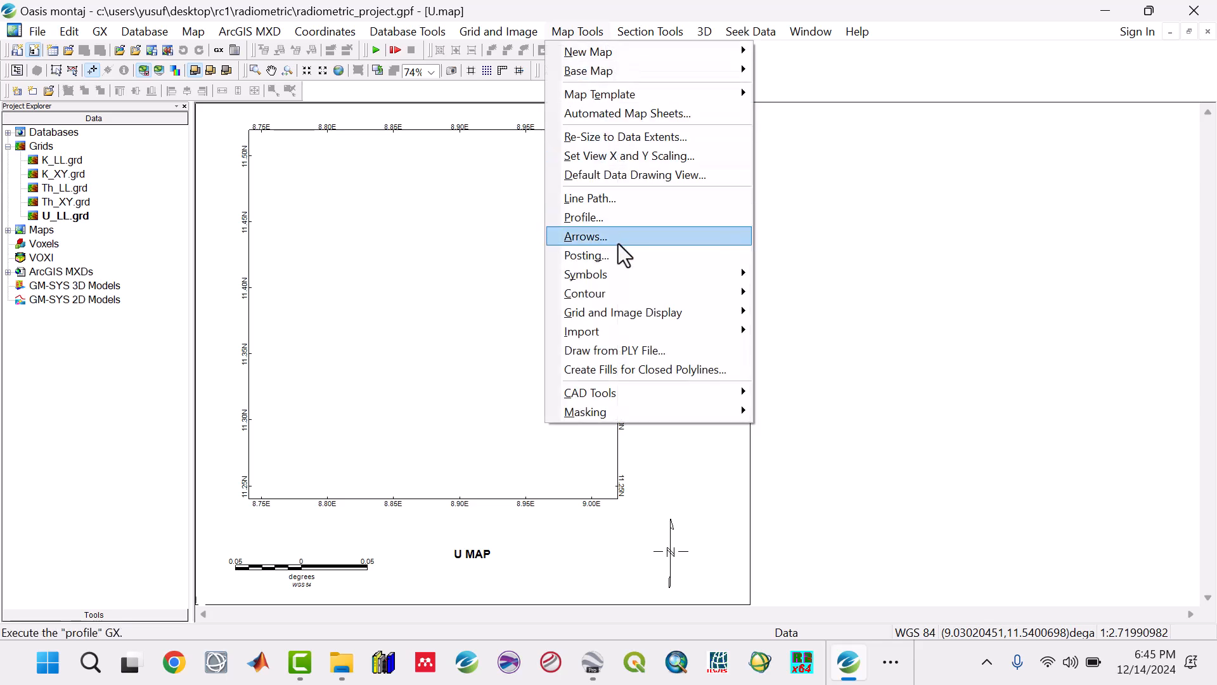
mouse_move(644, 316)
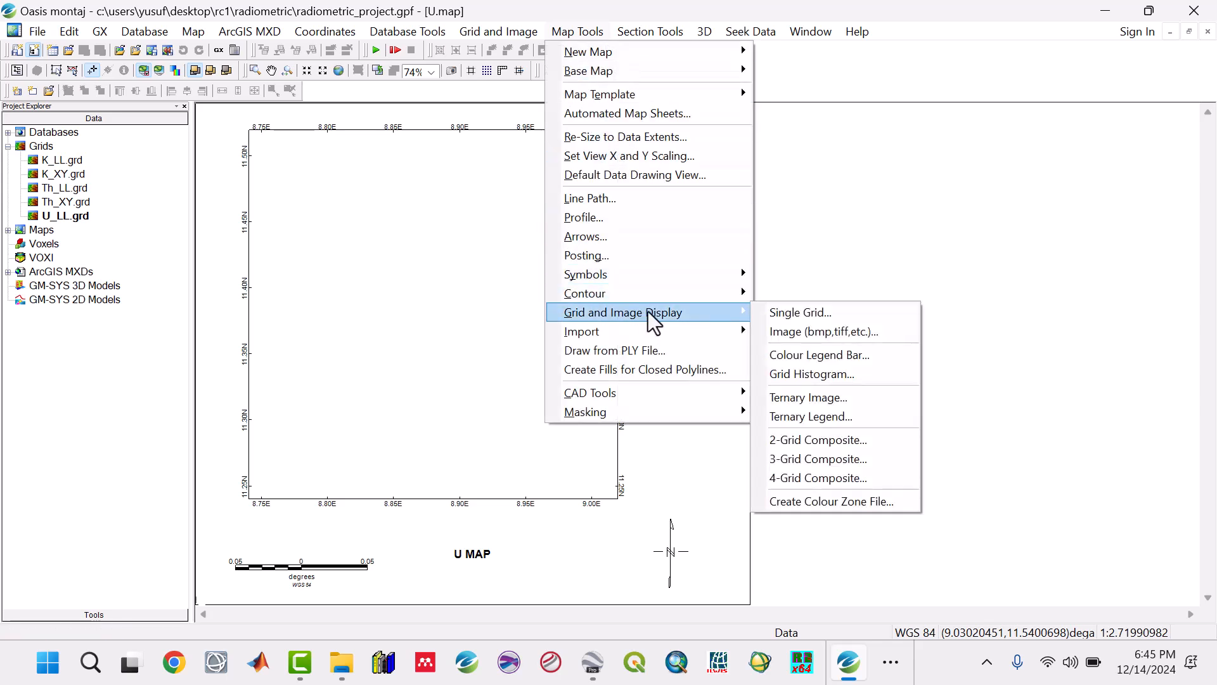
click(777, 311)
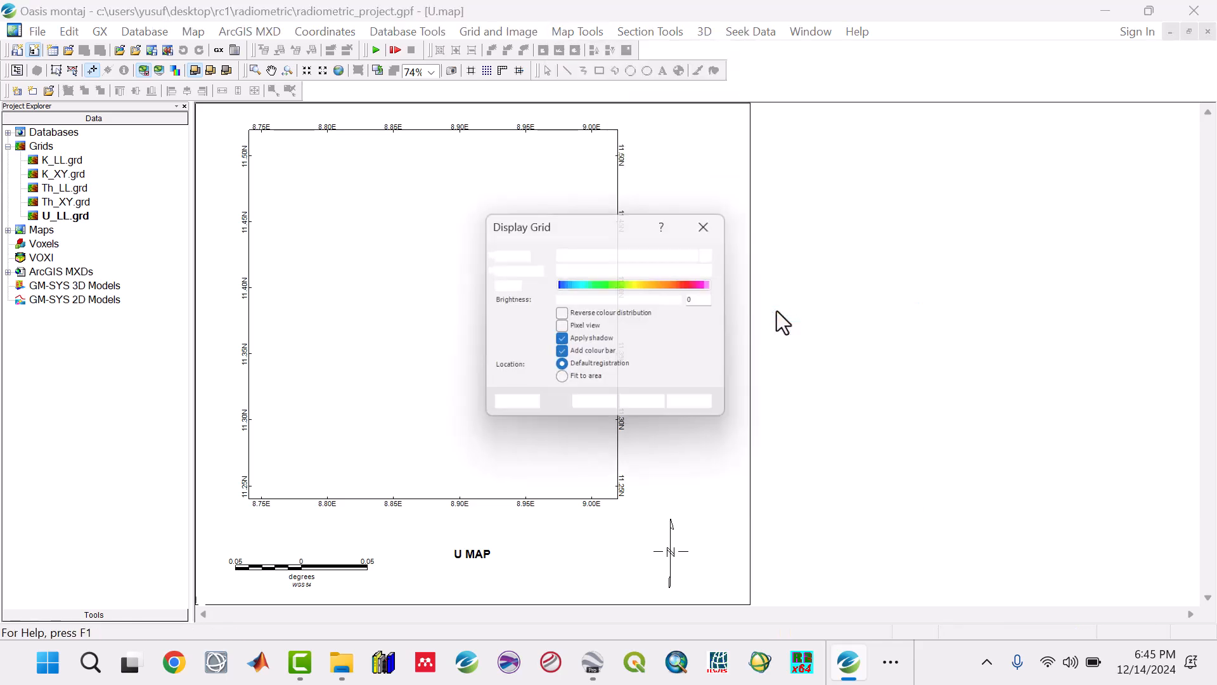
click(653, 253)
click(698, 254)
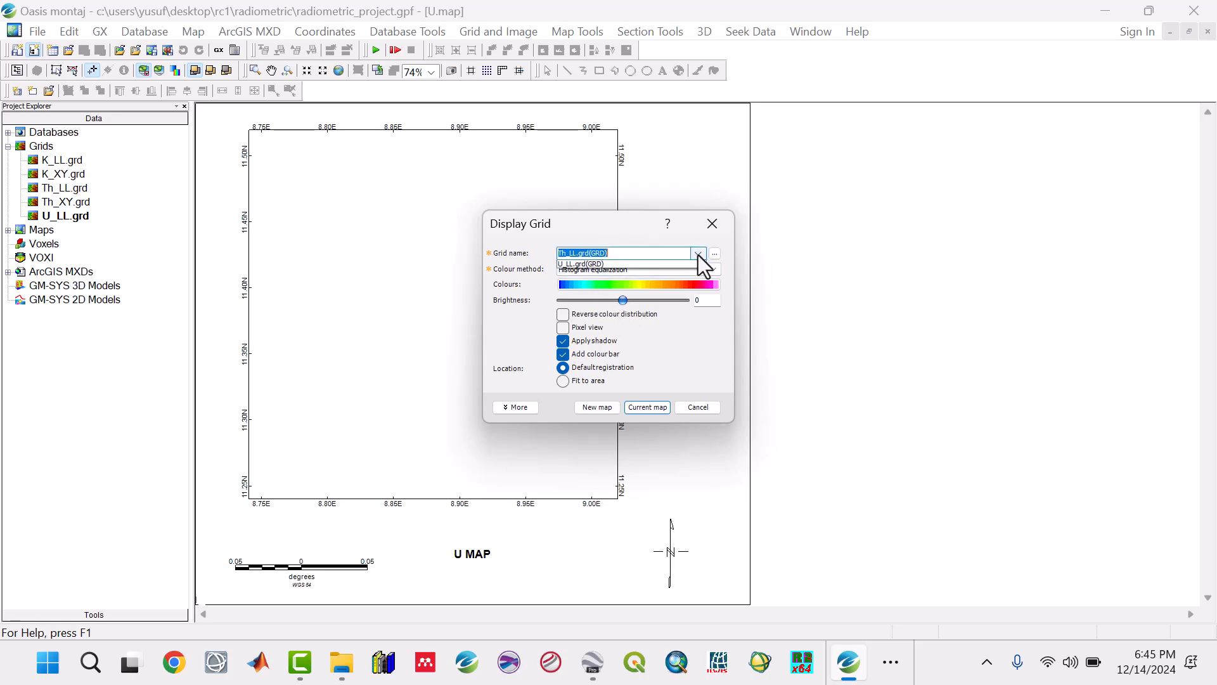
click(606, 291)
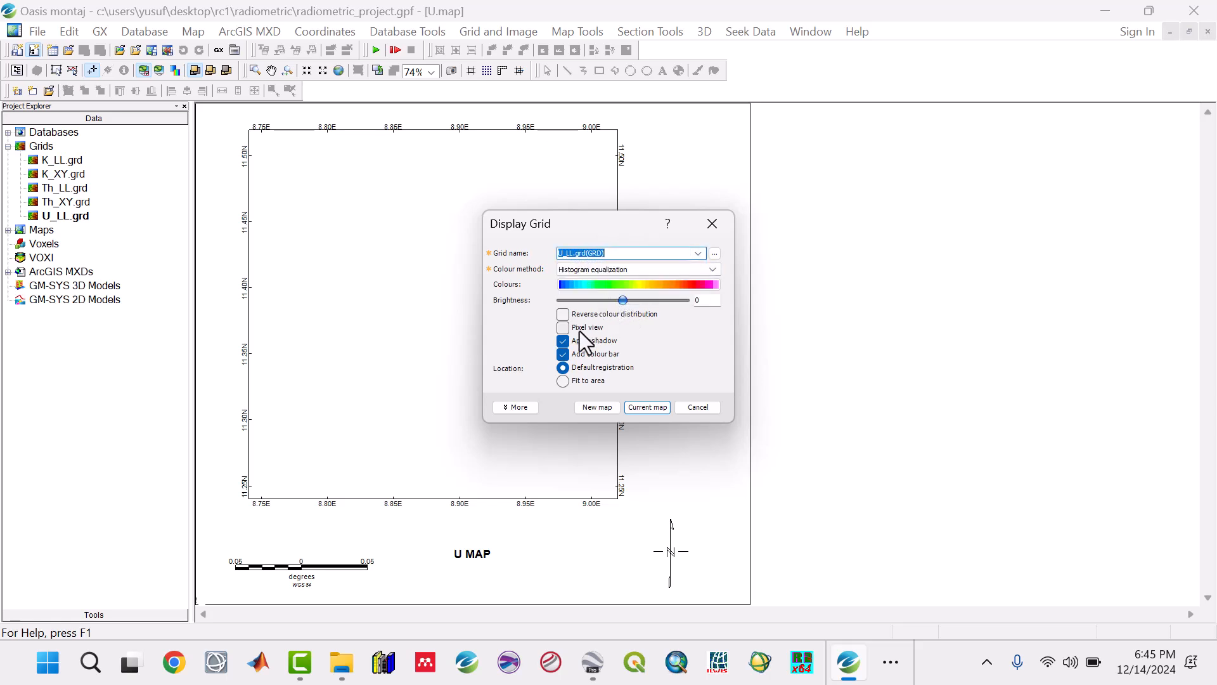
click(518, 408)
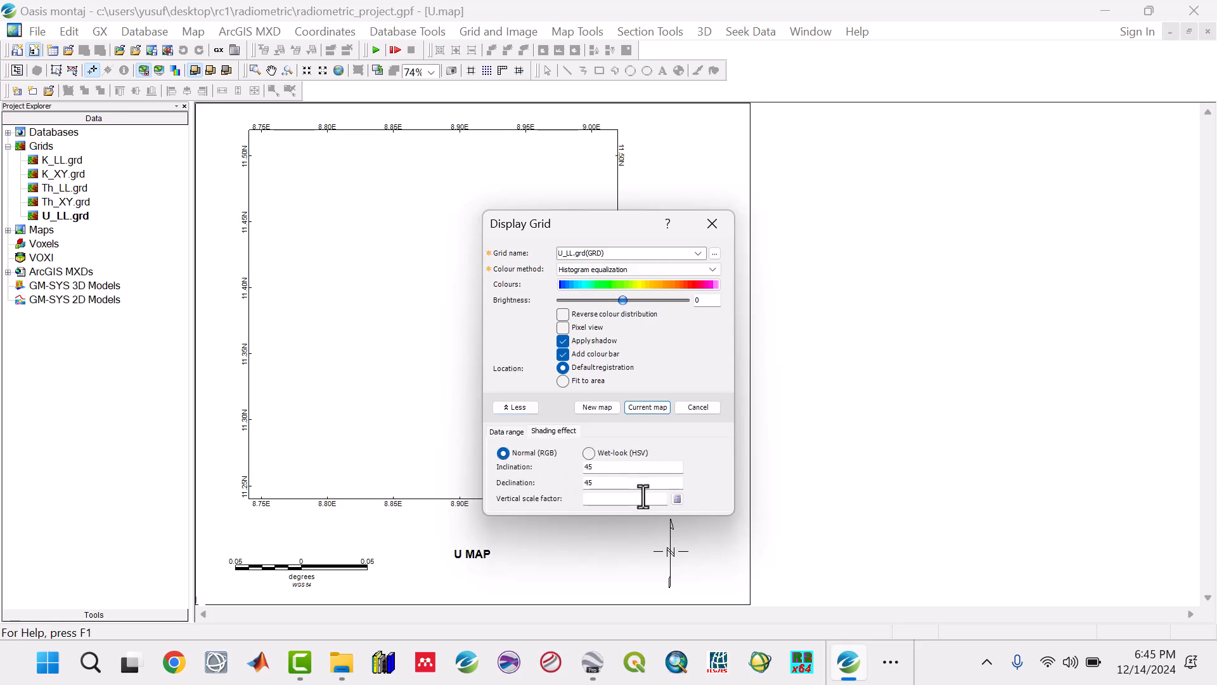
click(677, 499)
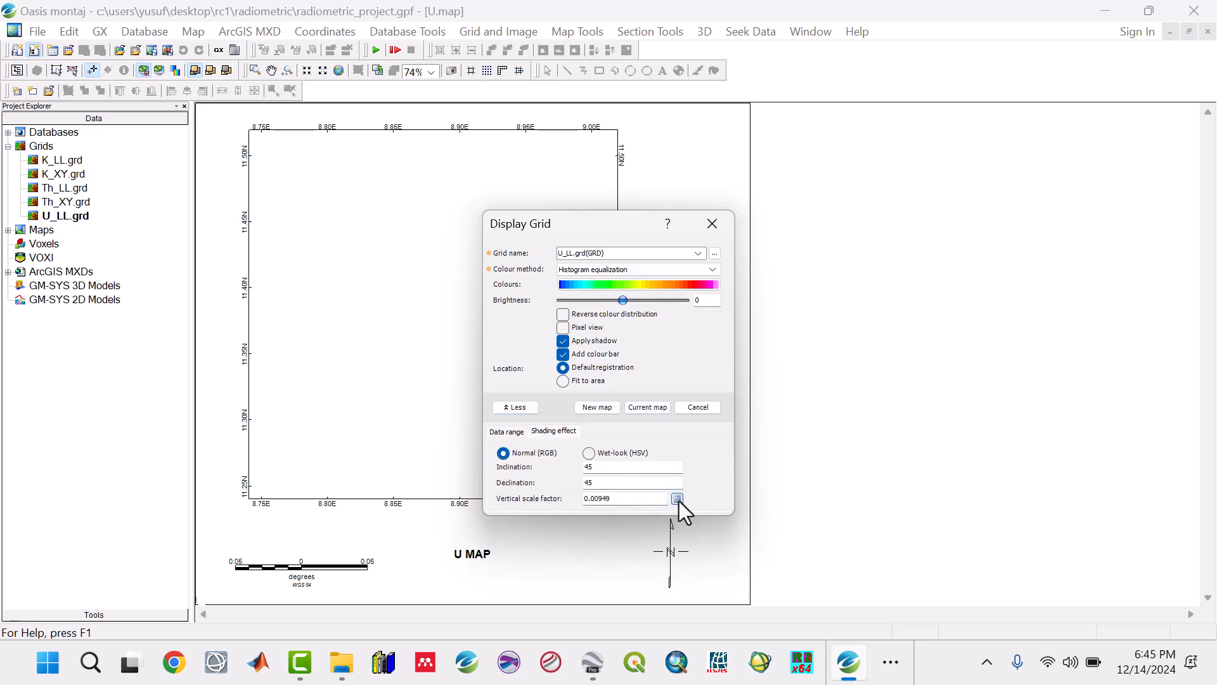
click(645, 408)
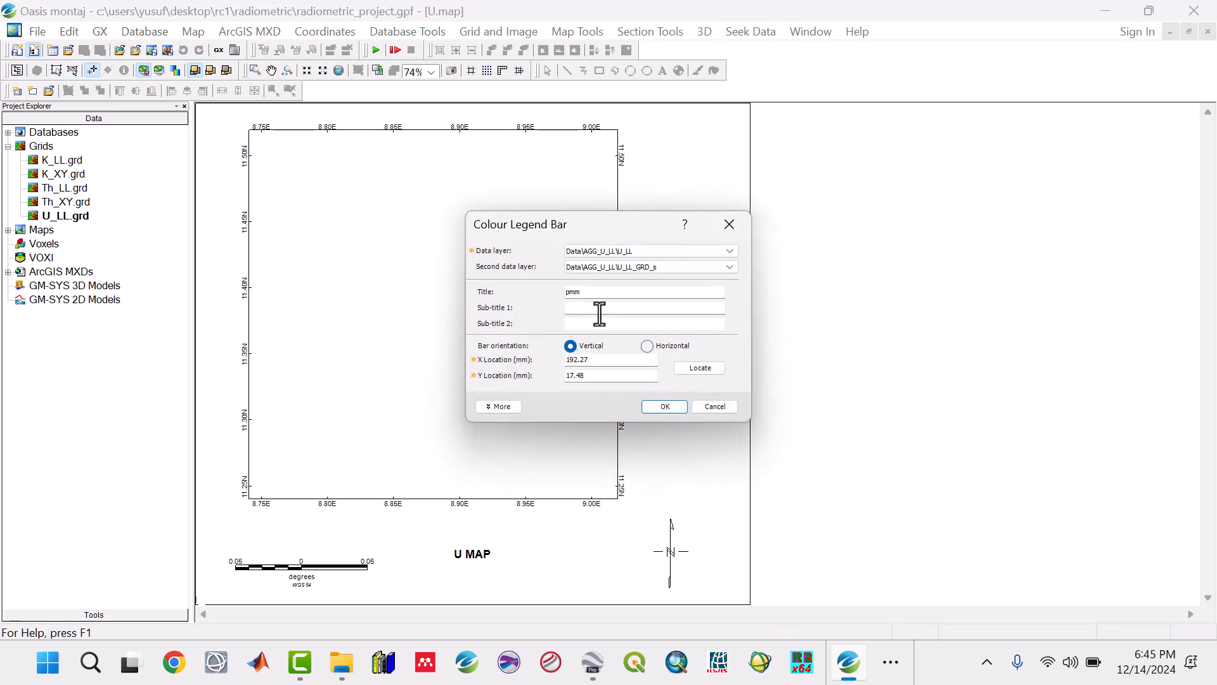
Step: Place a vertical colour legend titled pmm with 3 label decimals at X 191.79 mm, Y 28.25 mm on the U map
drag(592, 295, 569, 294)
click(499, 406)
double_click(598, 521)
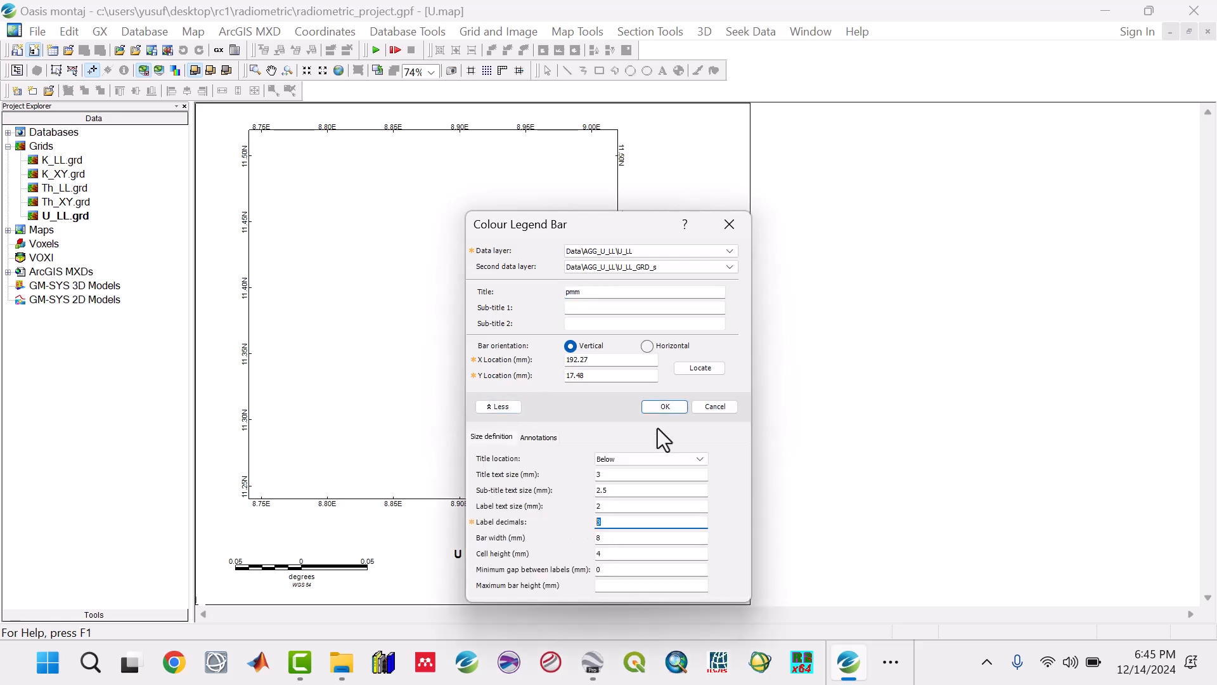
click(689, 372)
click(702, 531)
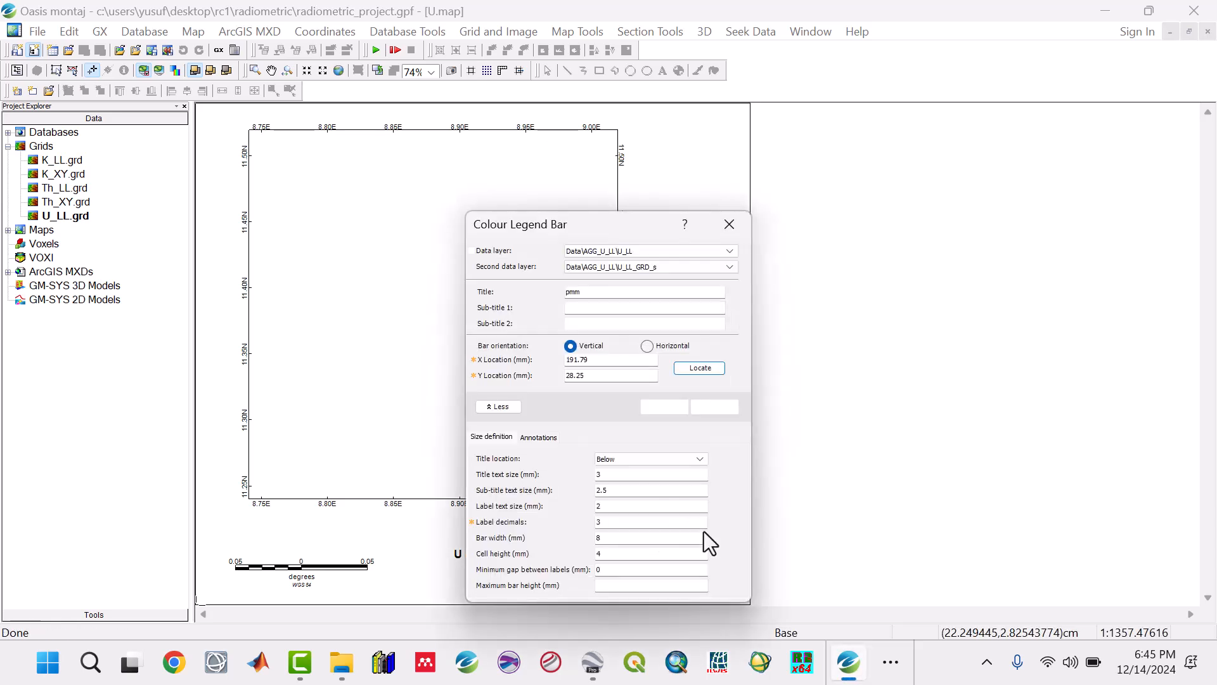
click(659, 408)
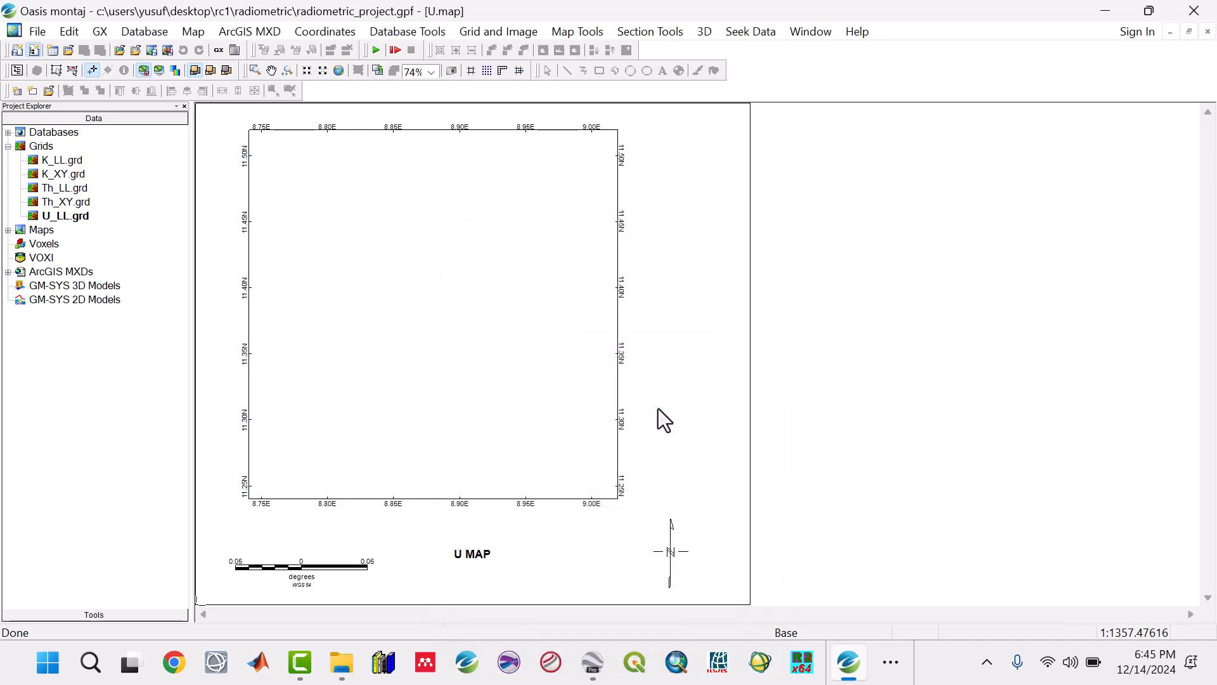
Step: Shorten the colour legend bar from both ends and reposition the north arrow beneath it
click(71, 69)
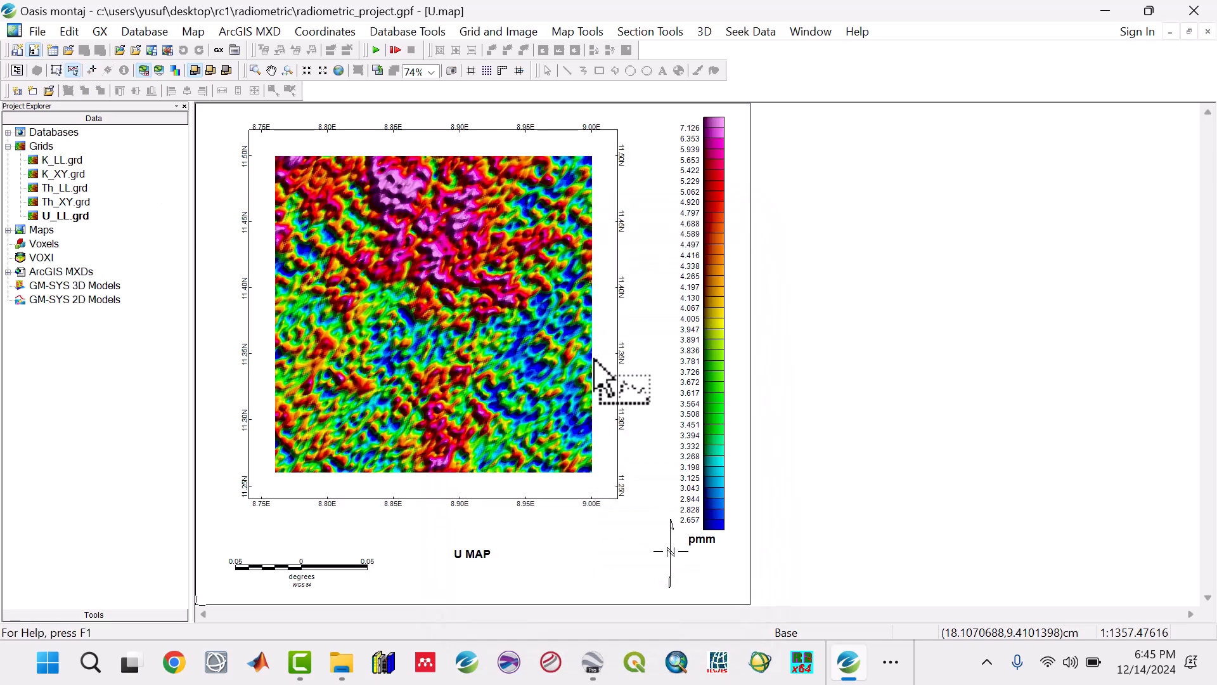
click(693, 429)
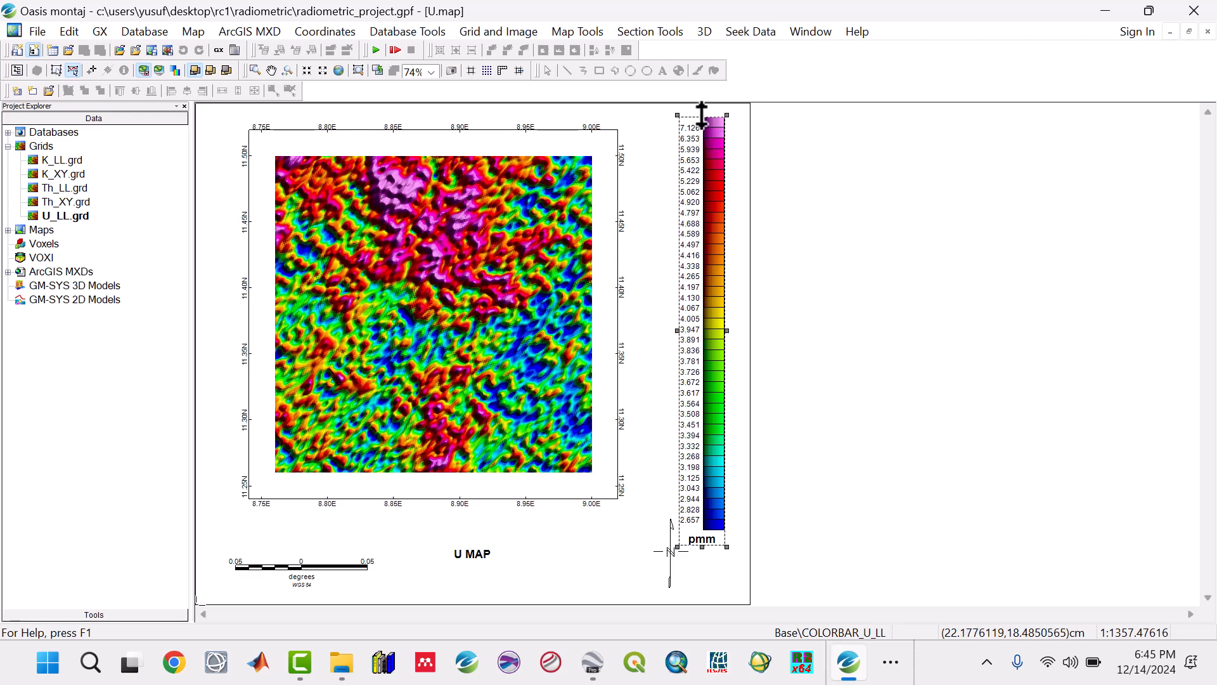
drag(702, 115, 702, 125)
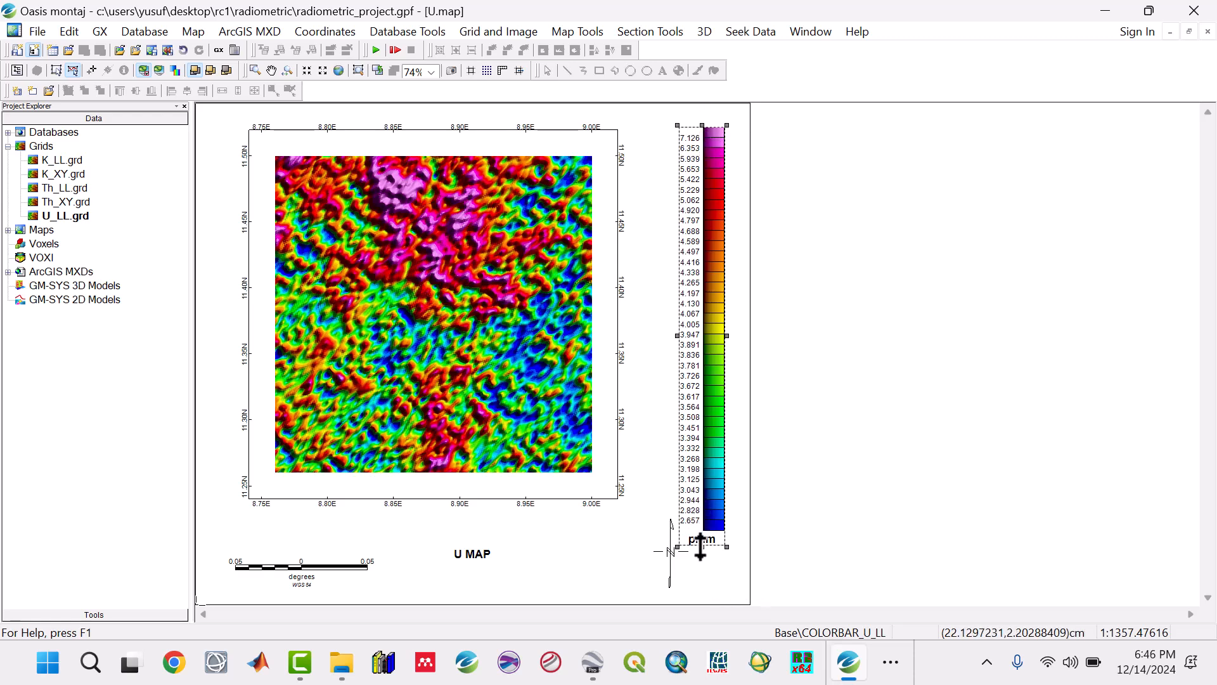
drag(701, 547, 702, 510)
click(665, 565)
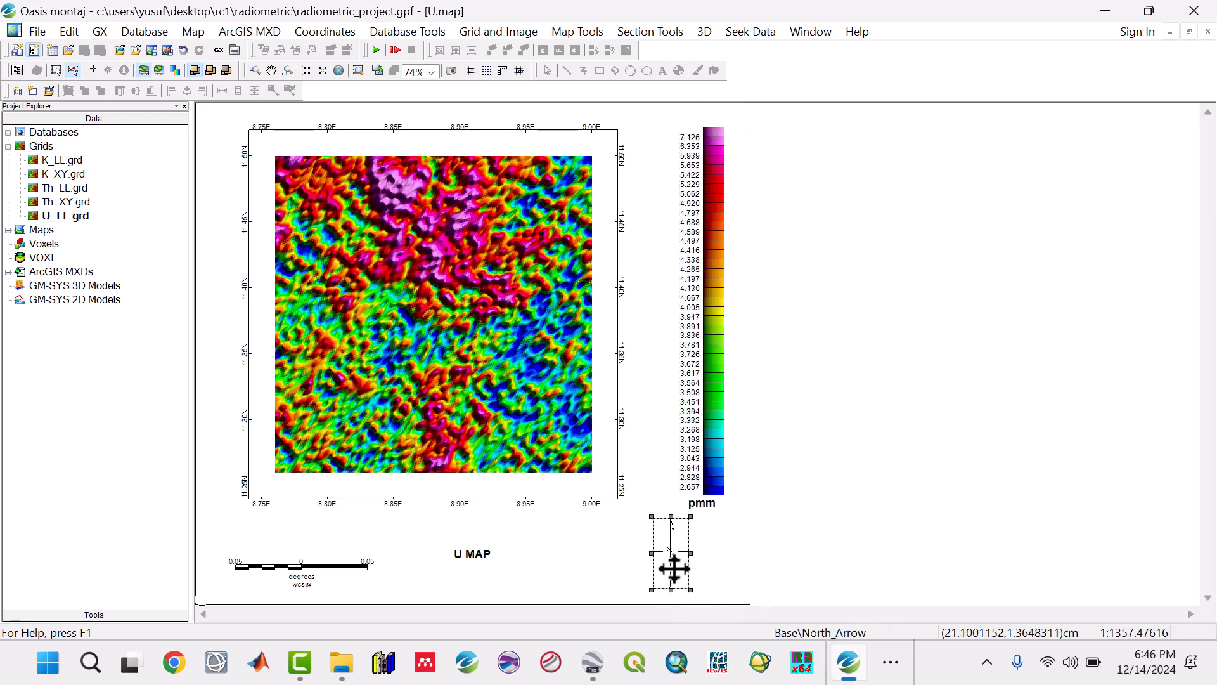
drag(666, 565, 708, 562)
click(704, 485)
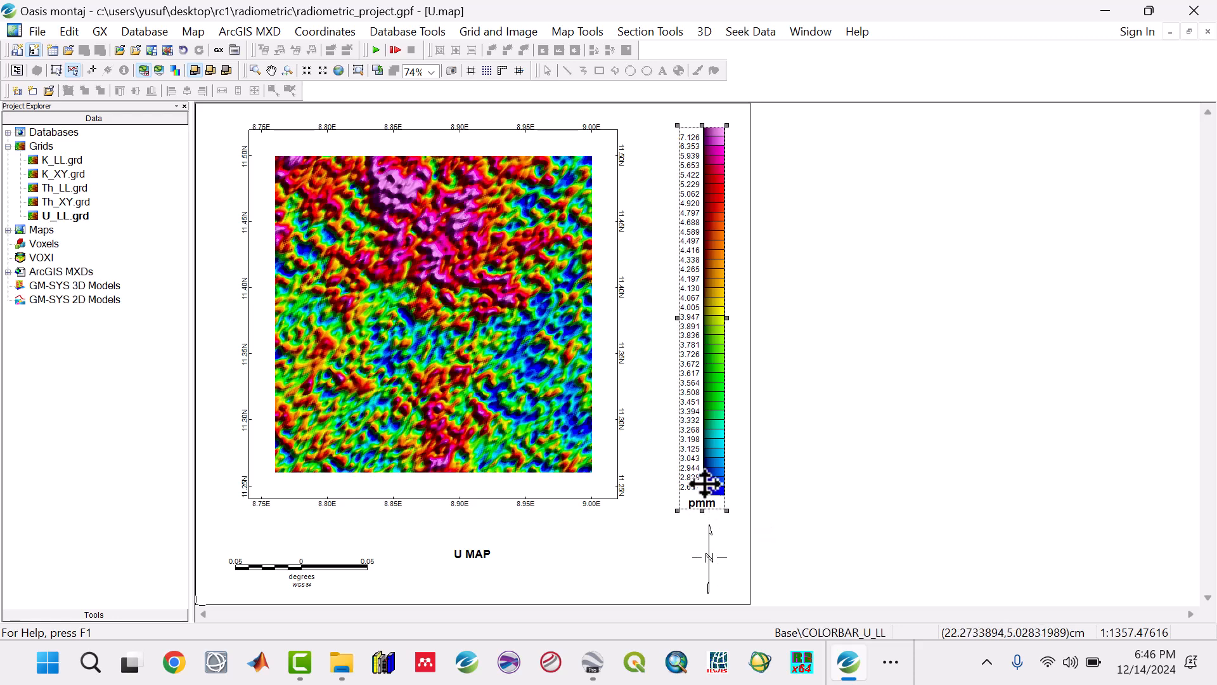
drag(700, 511, 703, 519)
click(708, 558)
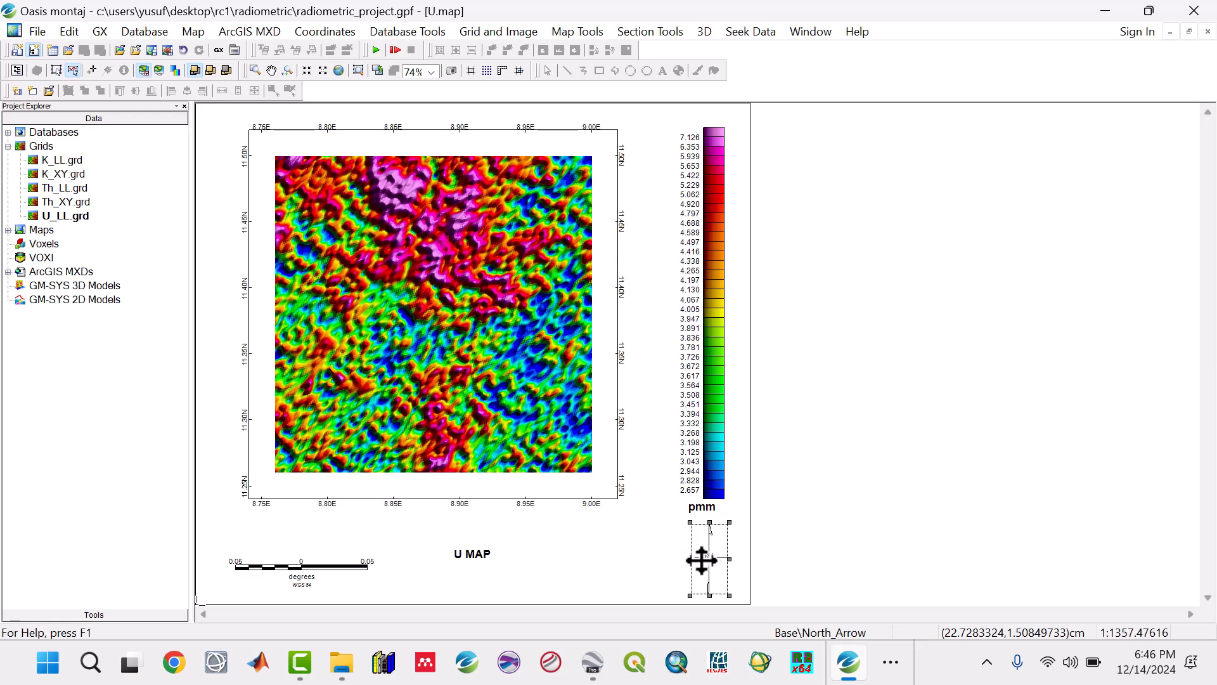
drag(702, 561, 693, 560)
click(93, 70)
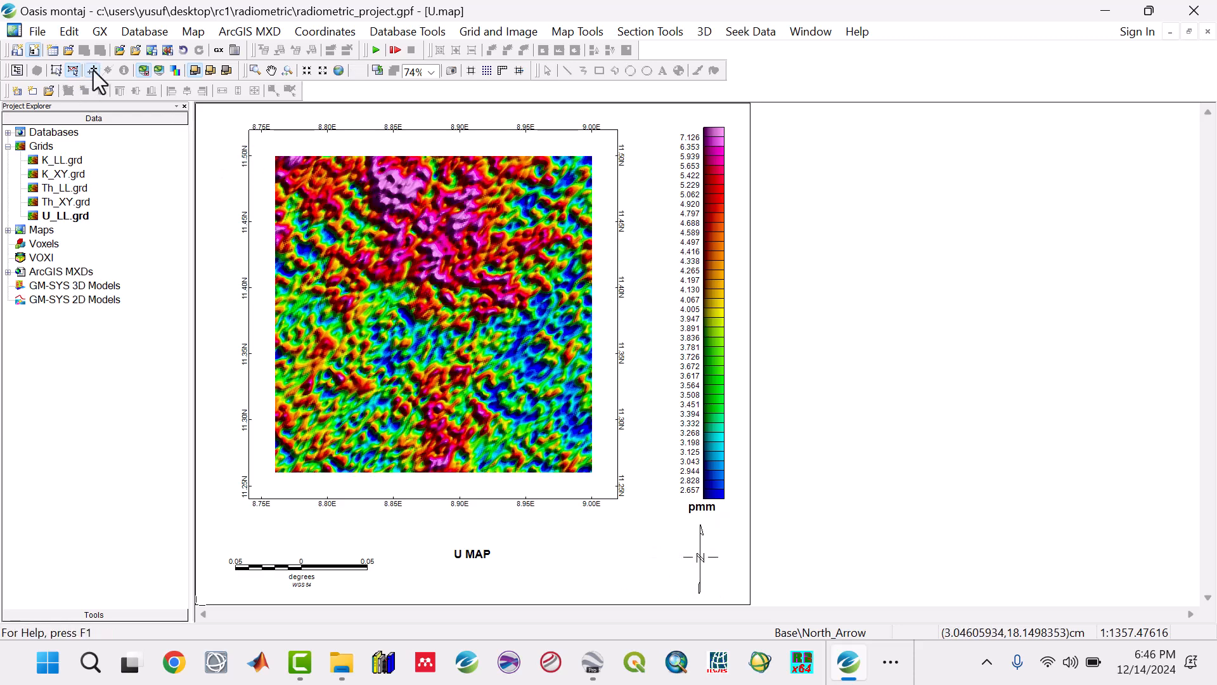
Step: Save the current map as an ArcGIS 9.2 MXD named U in the Maps folder
click(232, 33)
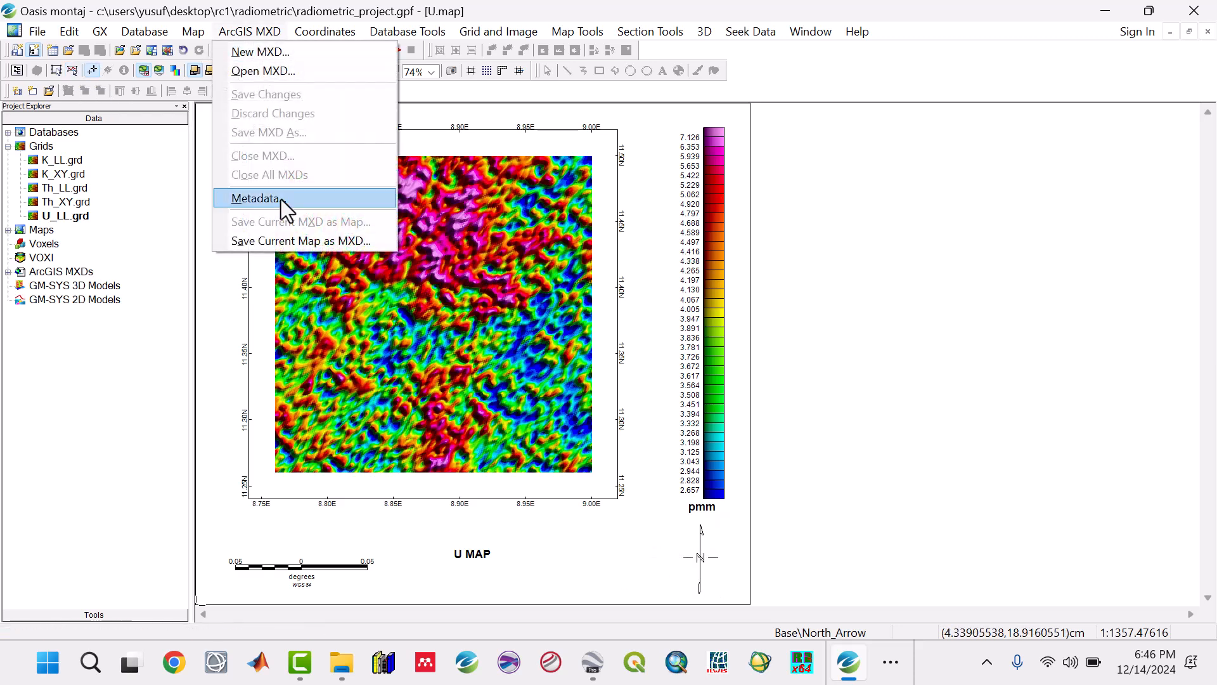
click(287, 239)
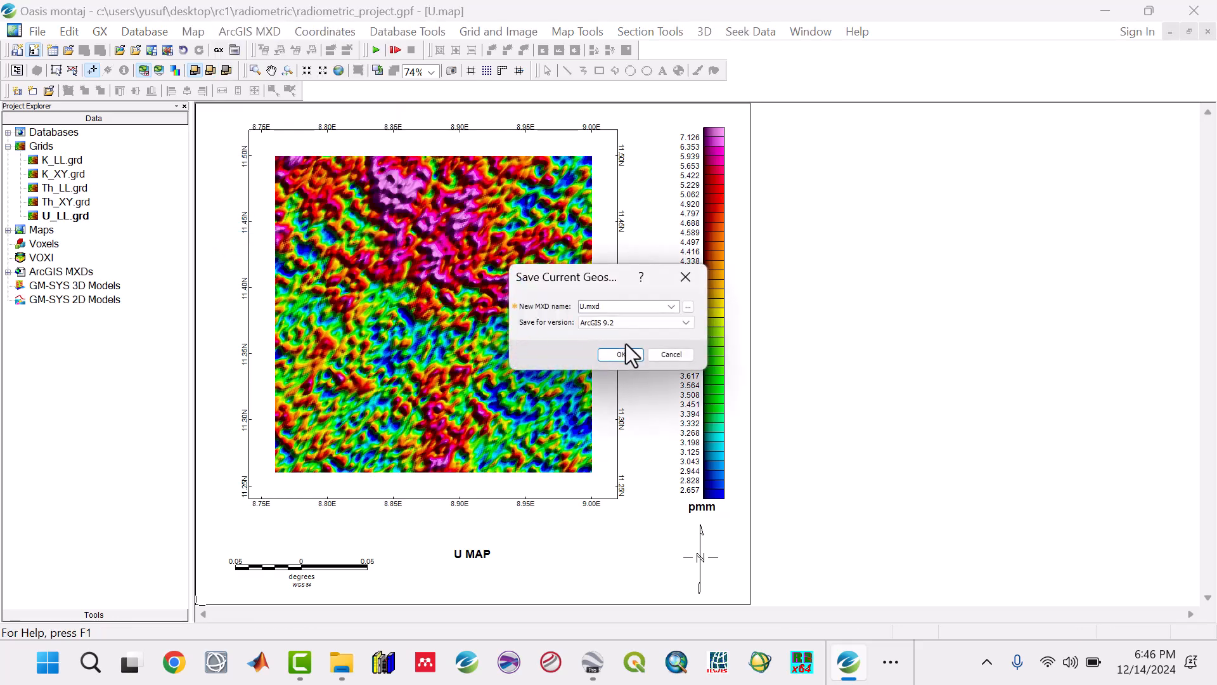
click(688, 307)
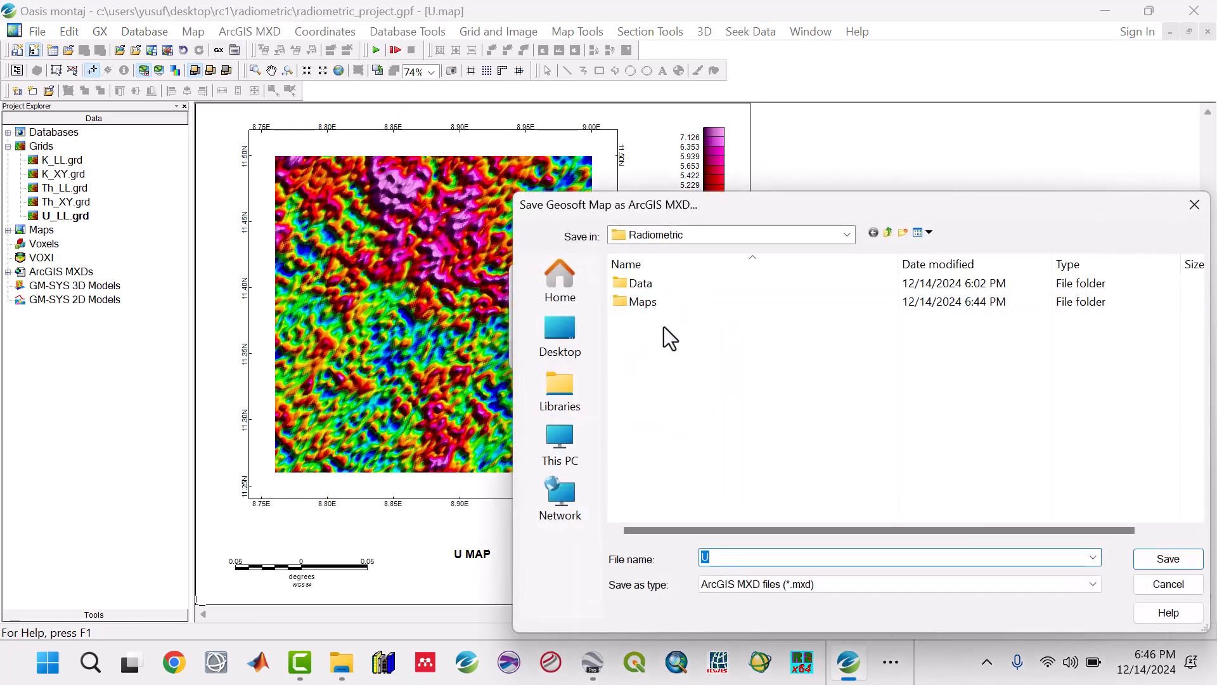
double_click(658, 307)
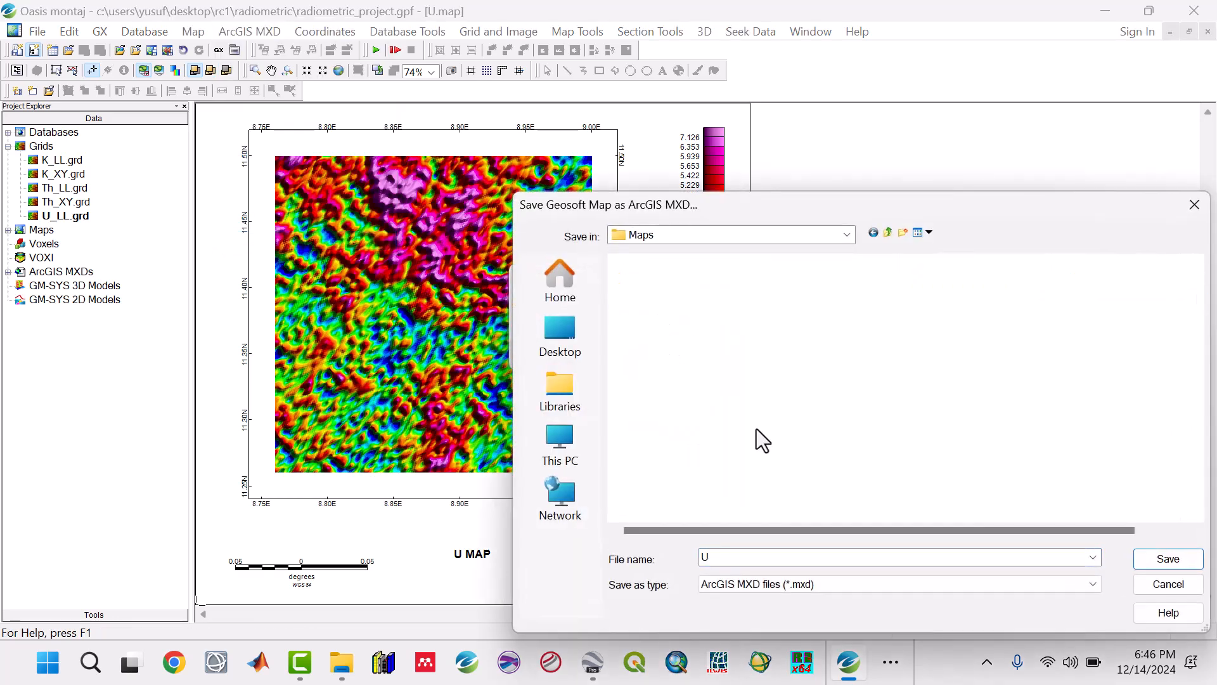
click(1159, 560)
click(621, 355)
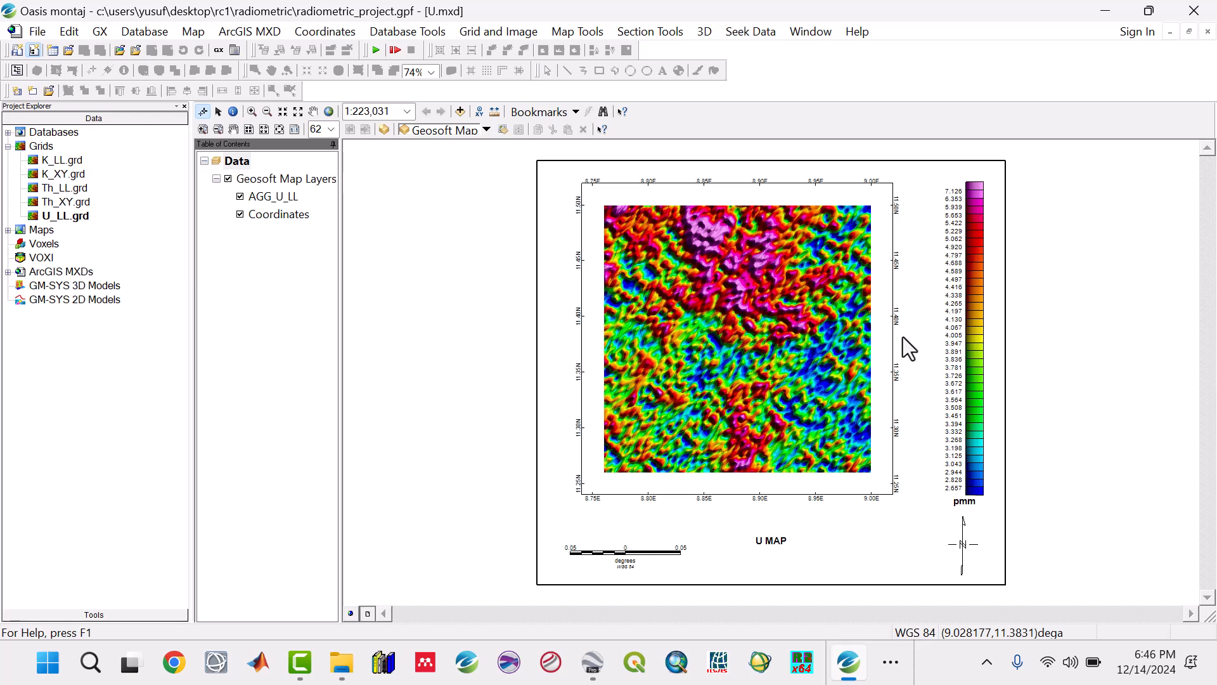
Step: Close all open project windows, discarding the changes to the displayed U_LL.grd grid map
click(819, 34)
click(824, 151)
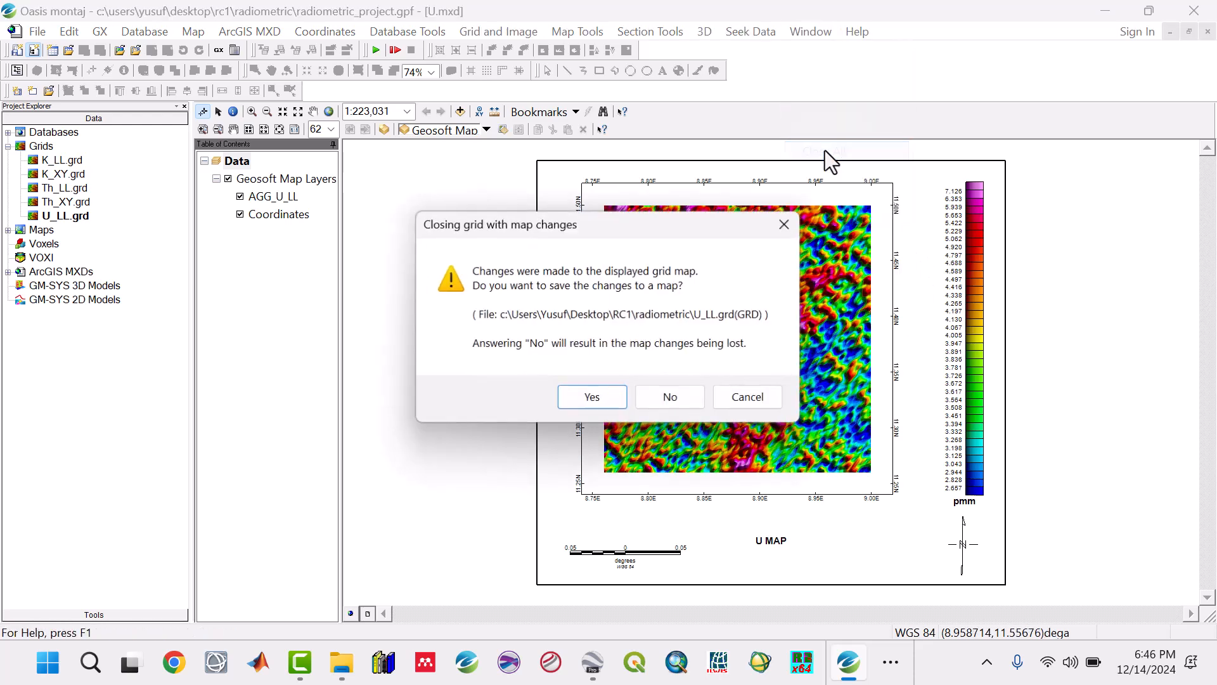
click(690, 398)
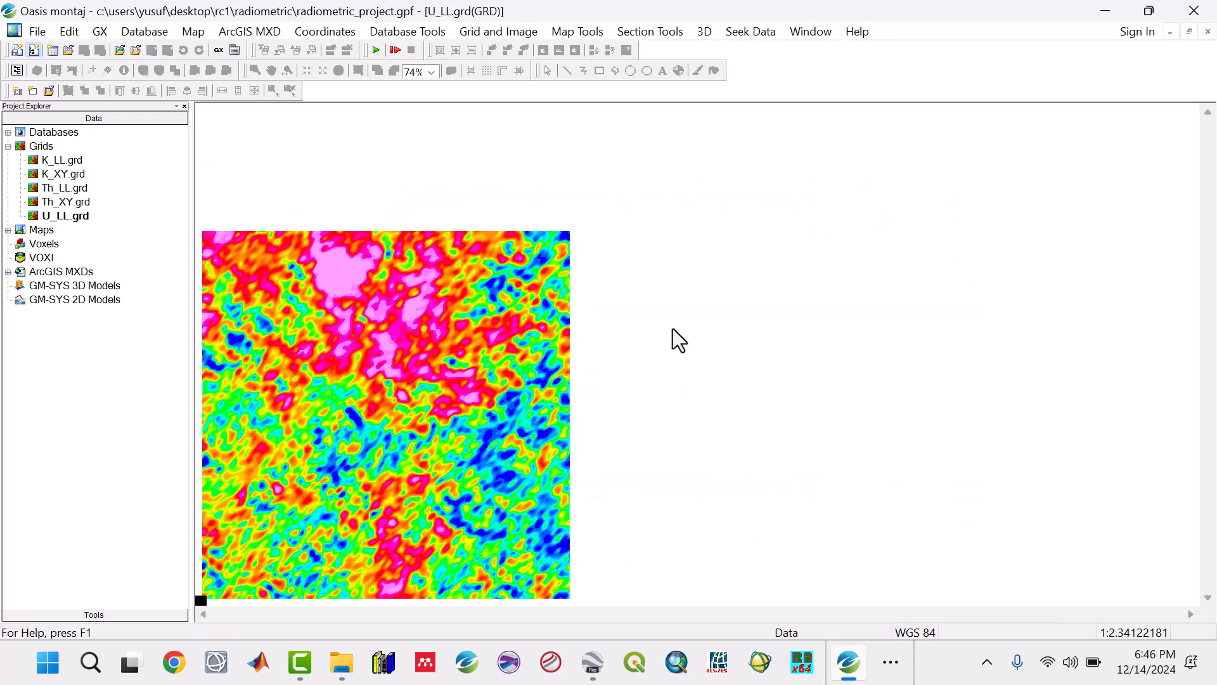
click(758, 264)
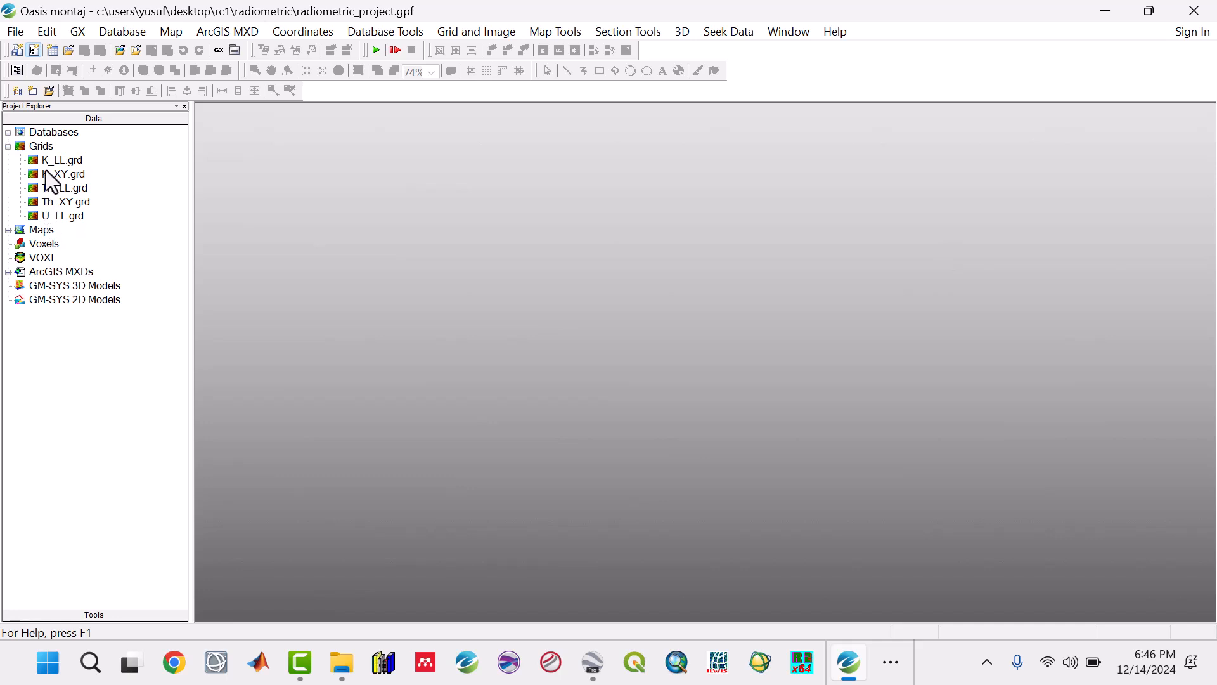
Step: Expand the project's Maps and ArcGIS MXDs groups to review their files
click(8, 231)
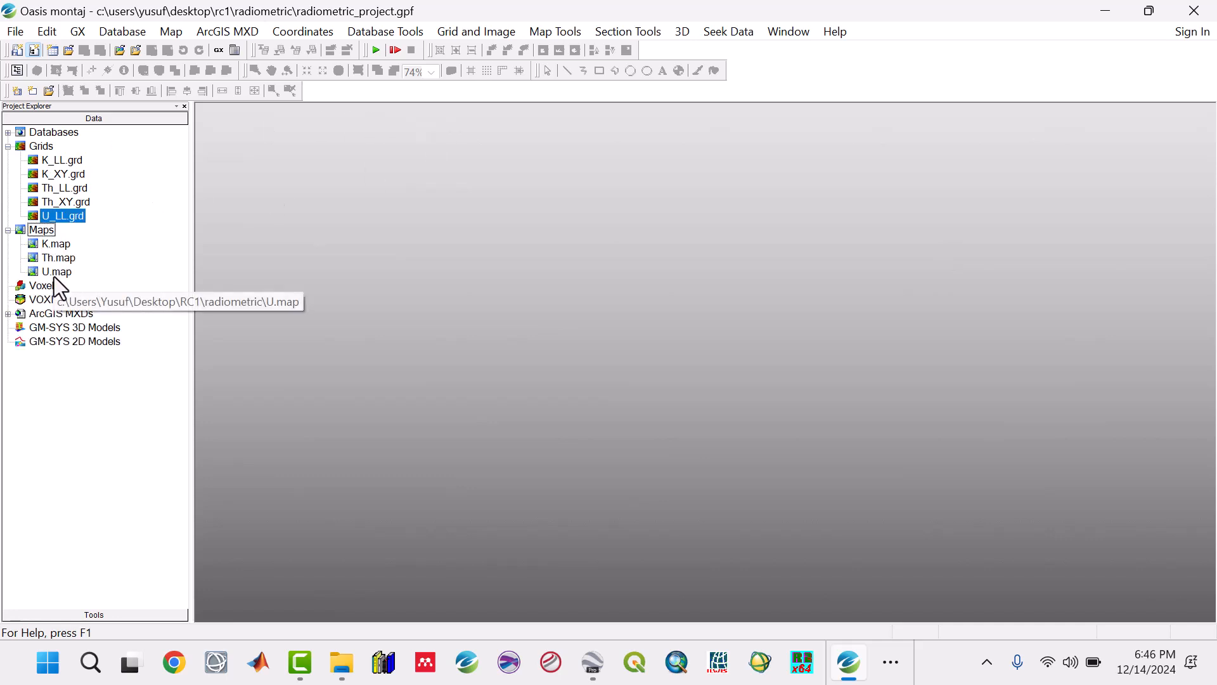
click(9, 314)
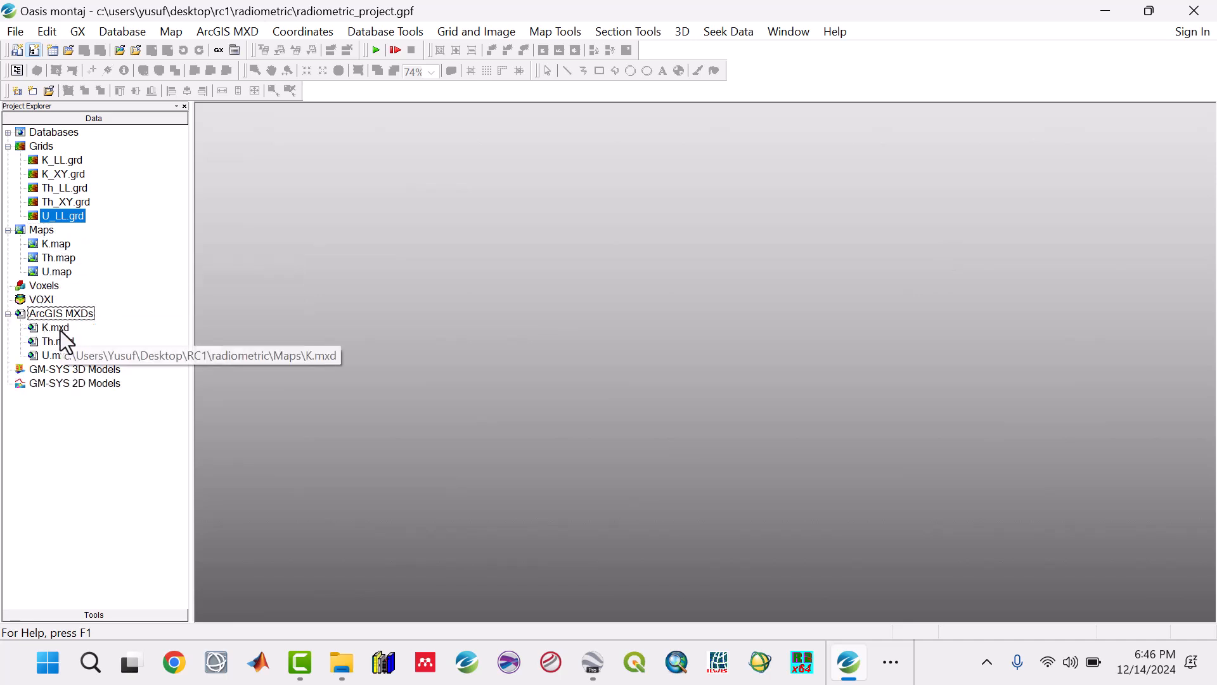
click(65, 343)
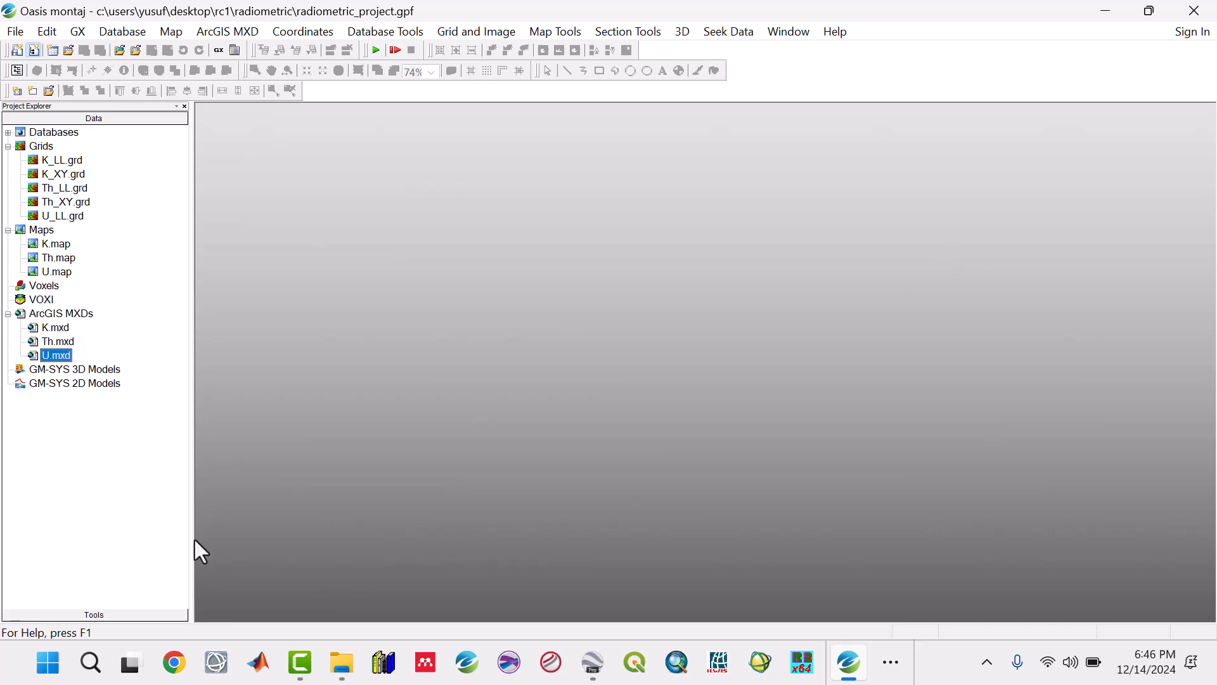
Step: Switch to File Explorer, check the exported files in the Radiometric project's Maps folder, and return to Oasis montaj
click(345, 671)
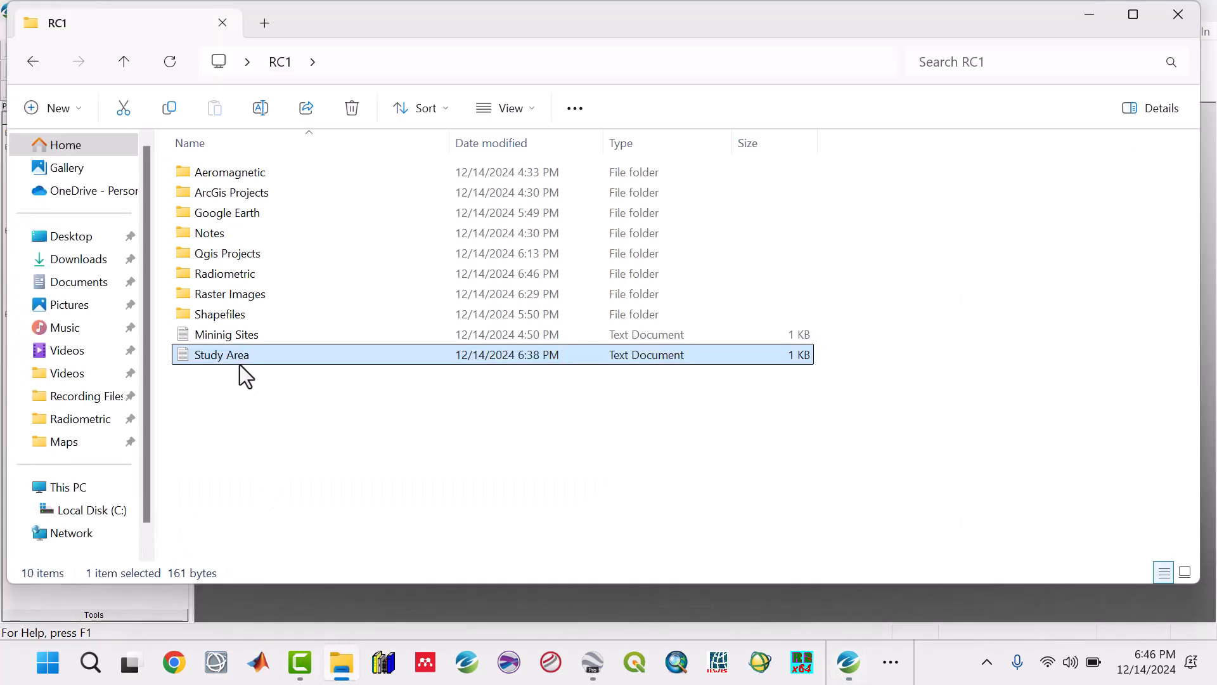
double_click(237, 273)
double_click(212, 193)
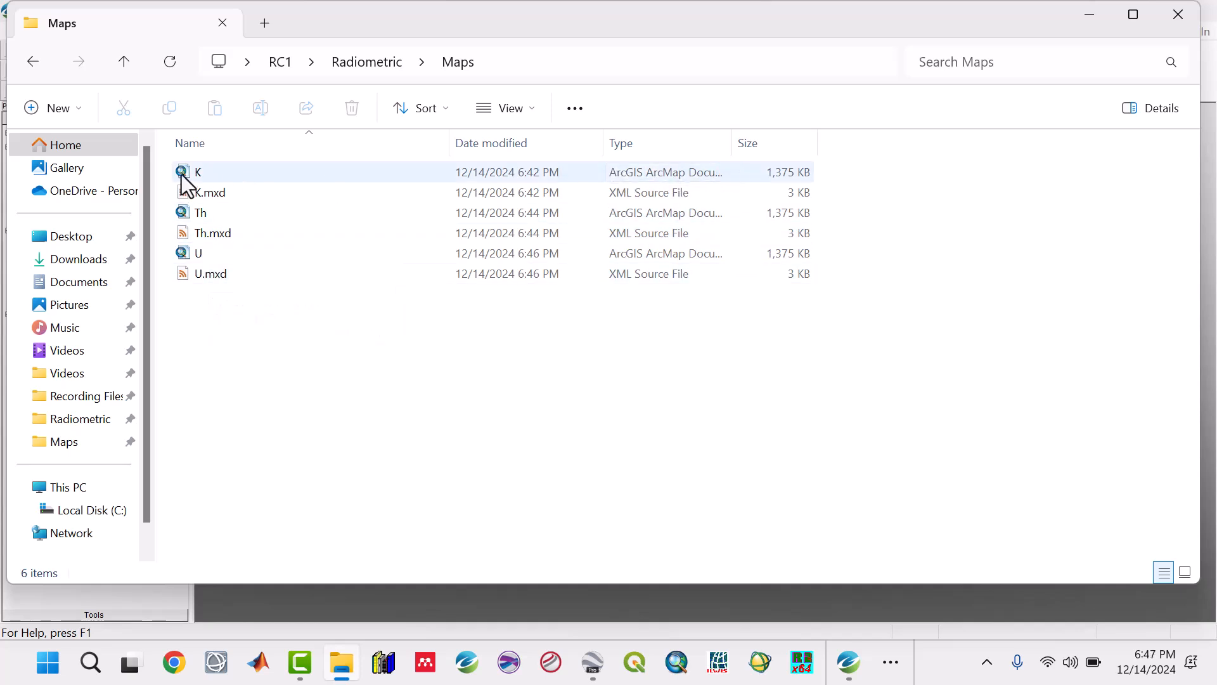
click(128, 62)
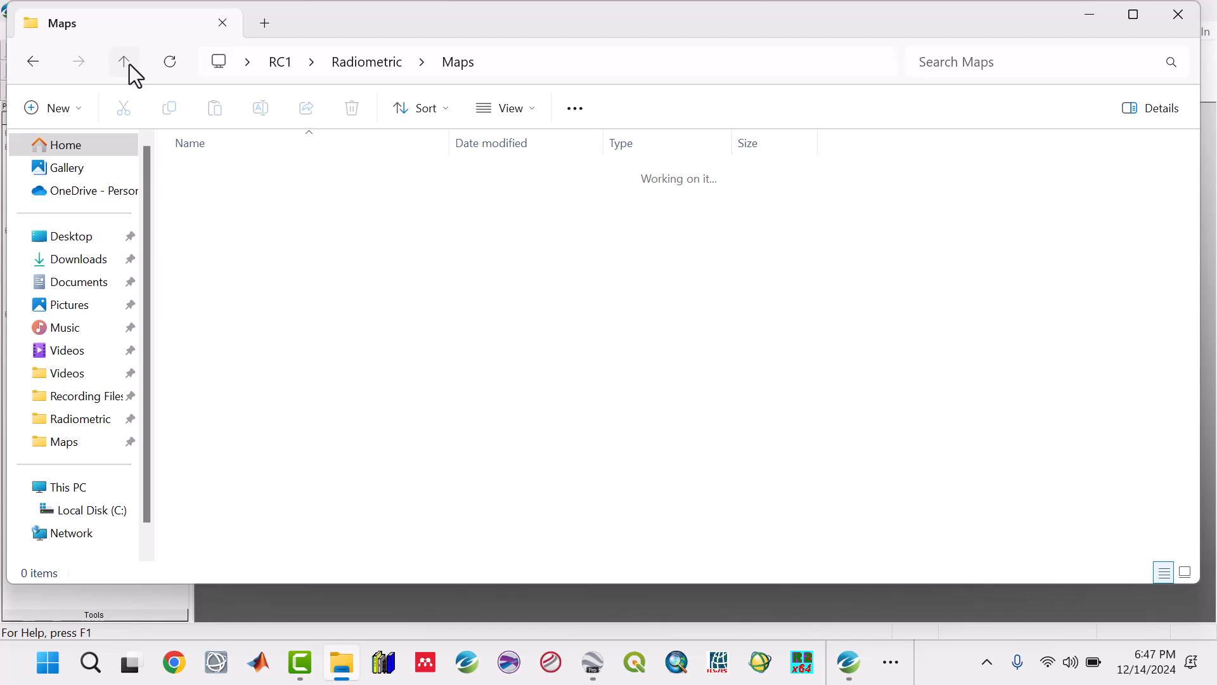
click(1100, 14)
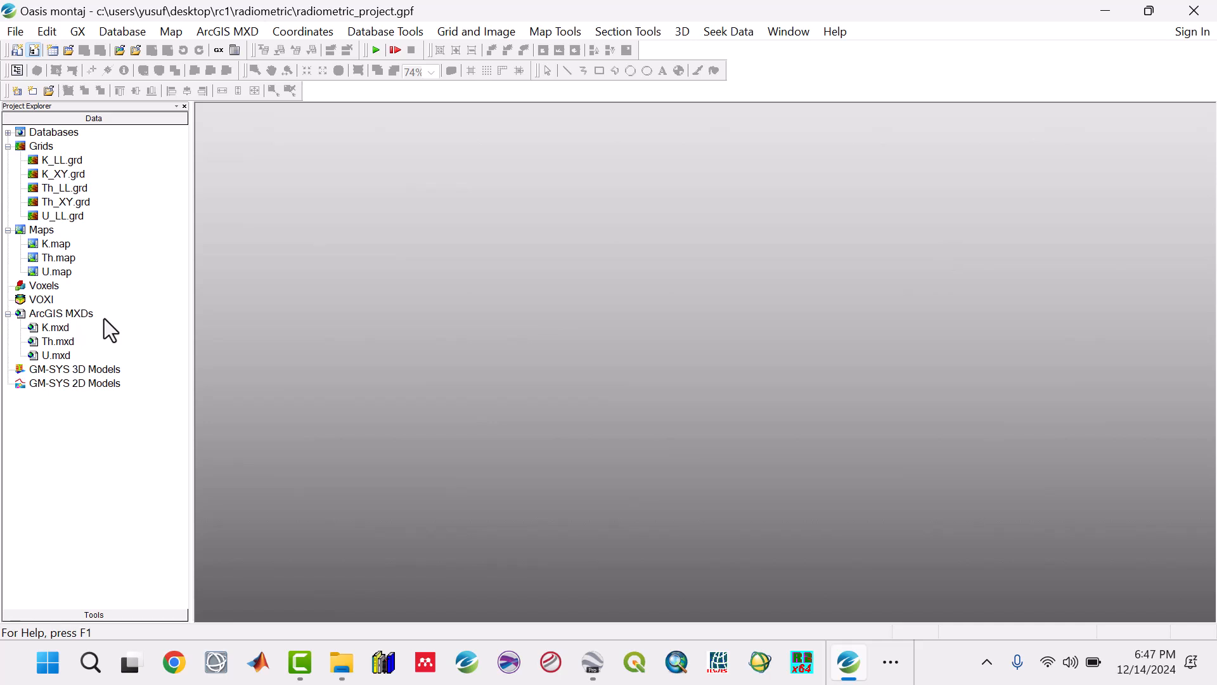
Step: Collapse the Grids group in the project tree, keeping the Maps group expanded
click(8, 146)
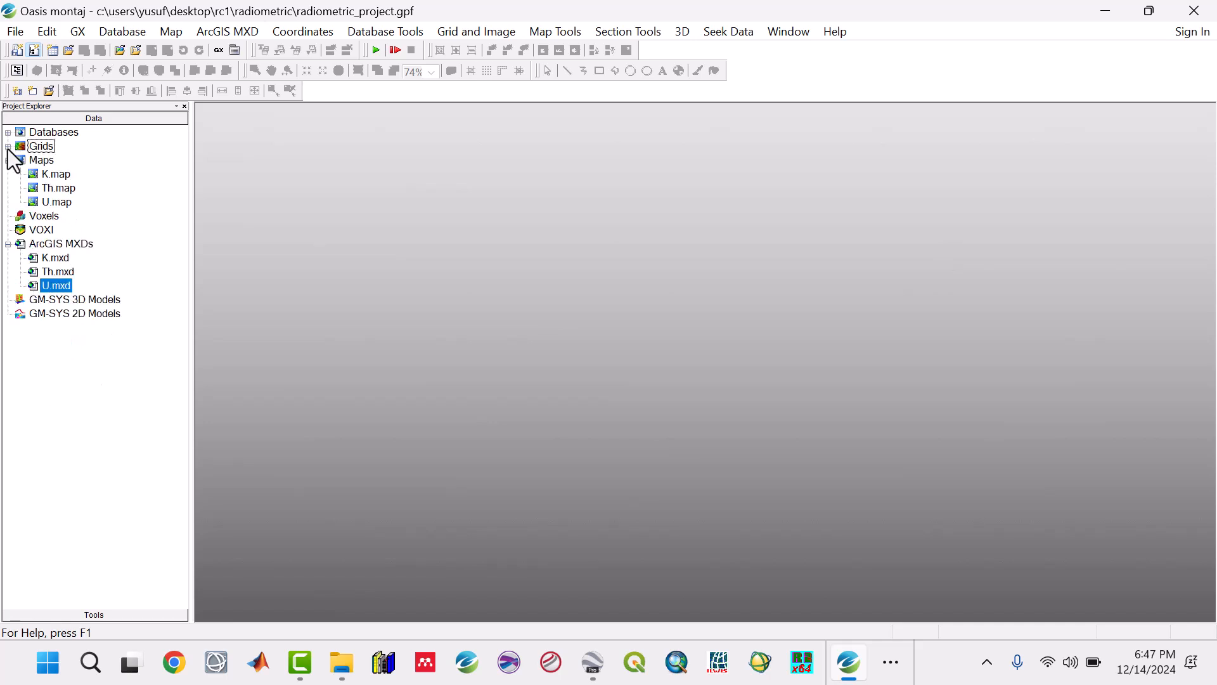
click(8, 161)
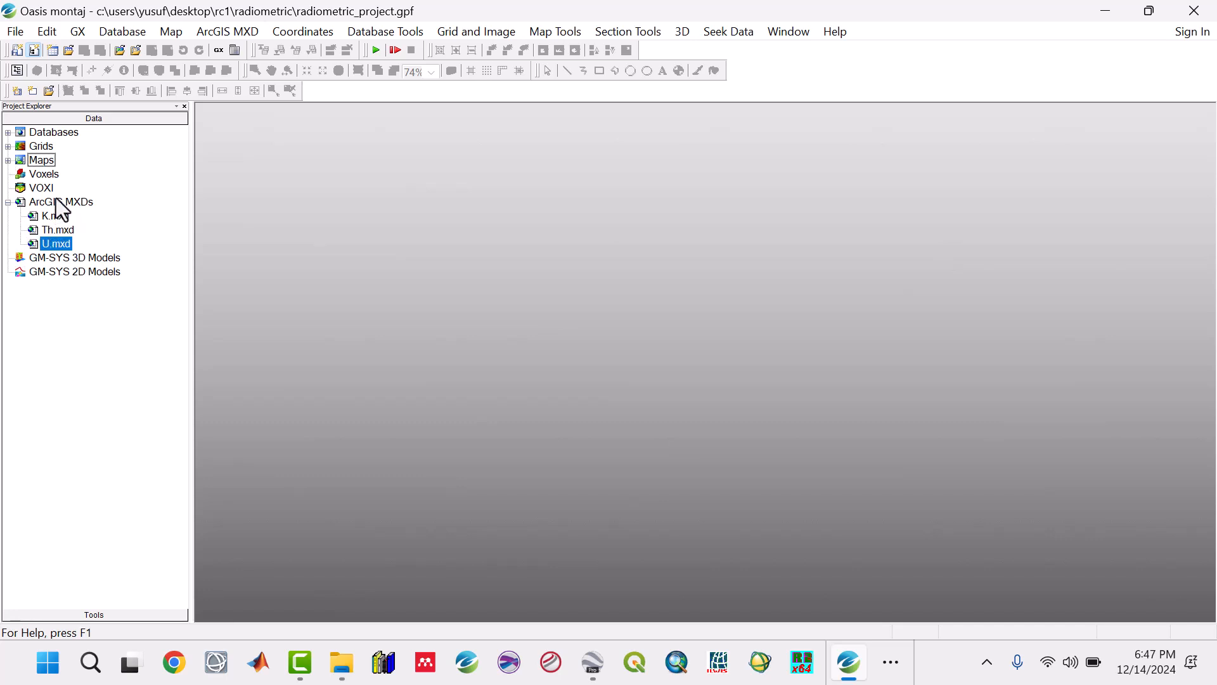
click(8, 161)
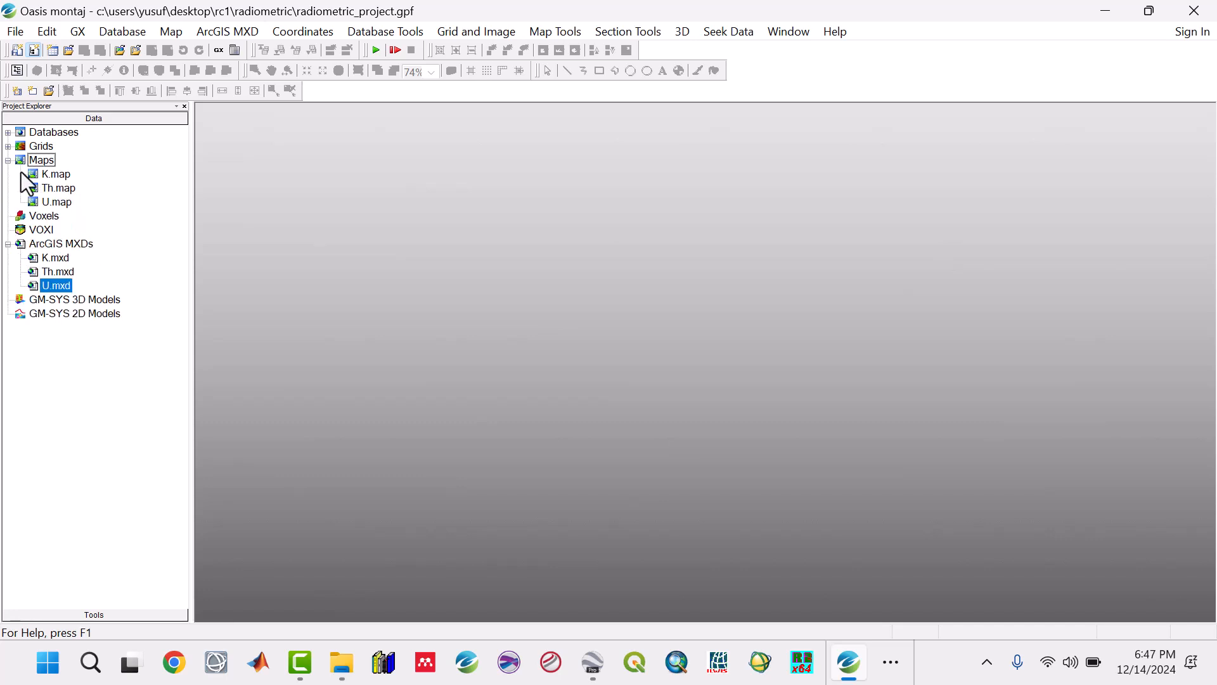
Step: Open K.map from the project's maps, enlarge it, and examine the coordinate grid around the potassium map
double_click(63, 177)
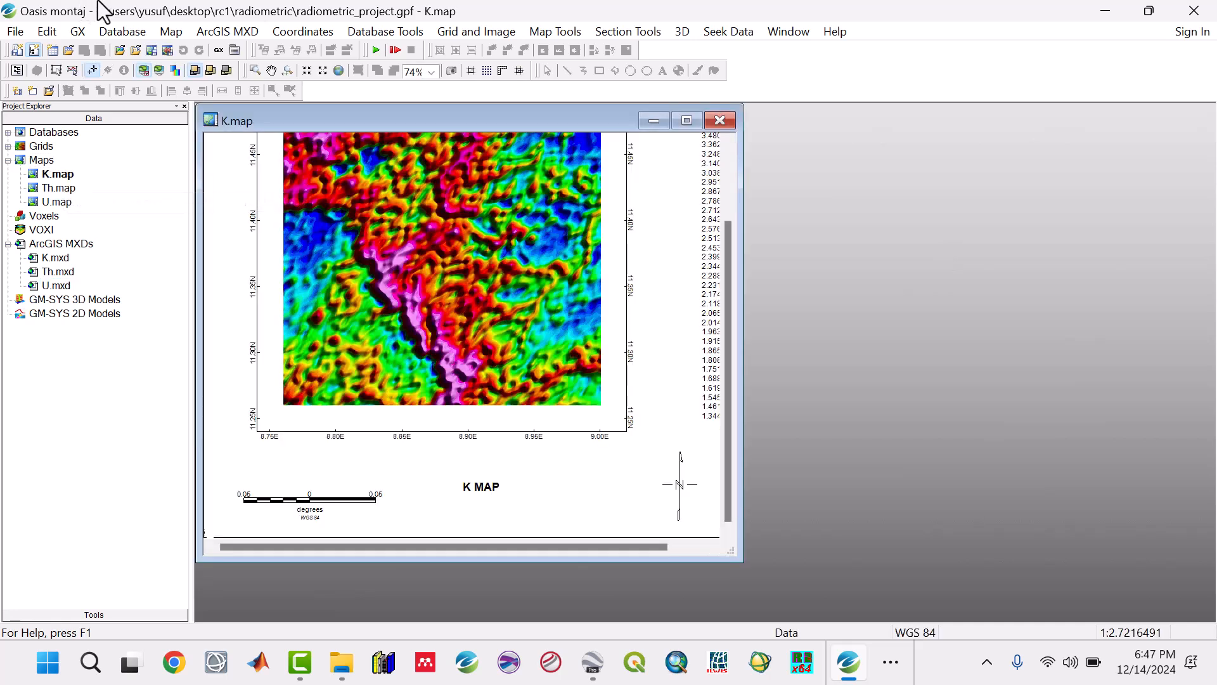
click(687, 121)
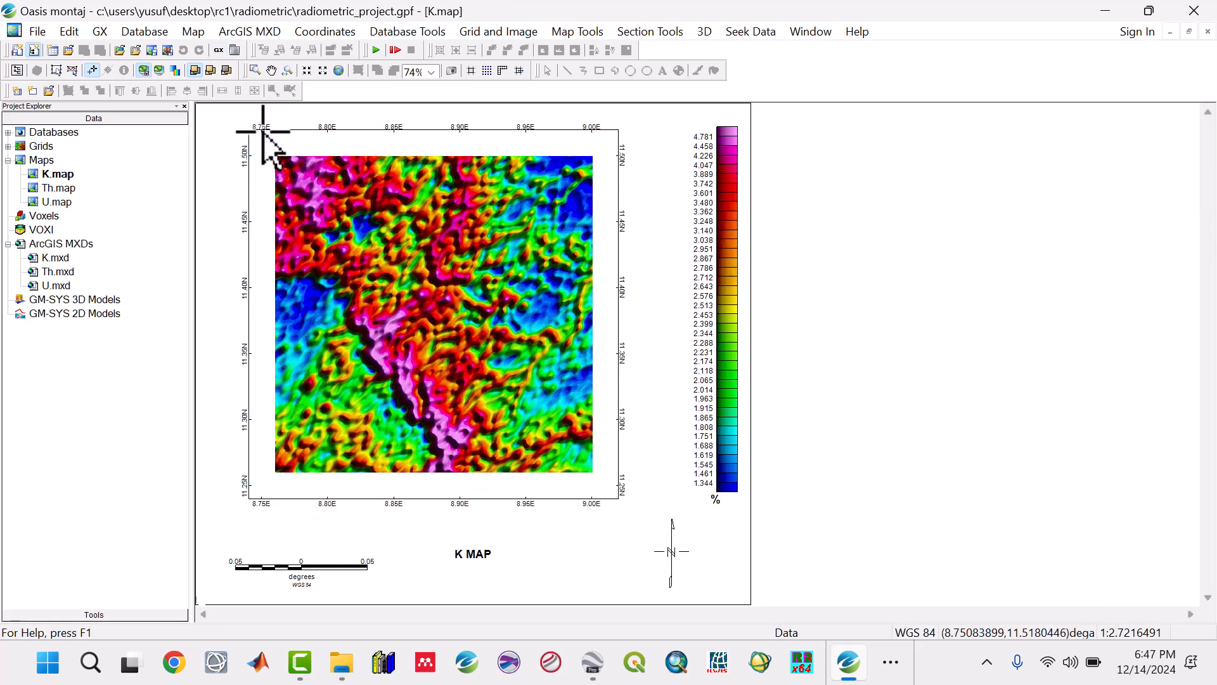
scroll(283, 152, up, 2)
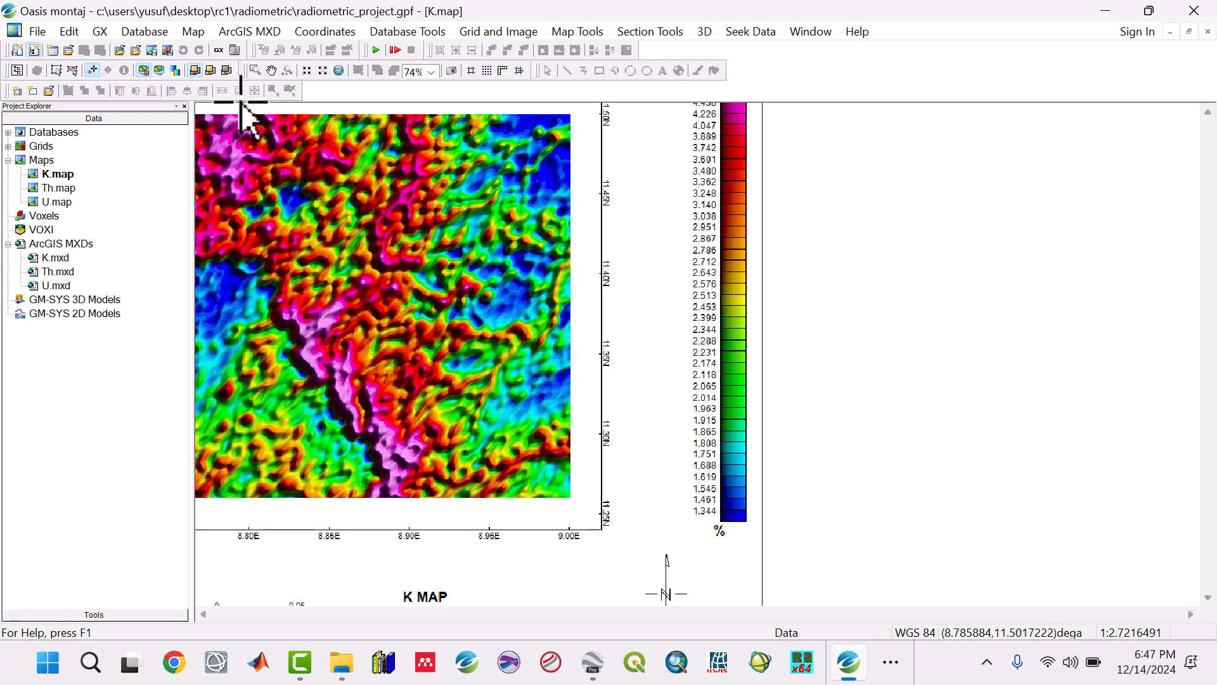
click(270, 71)
drag(266, 137, 349, 242)
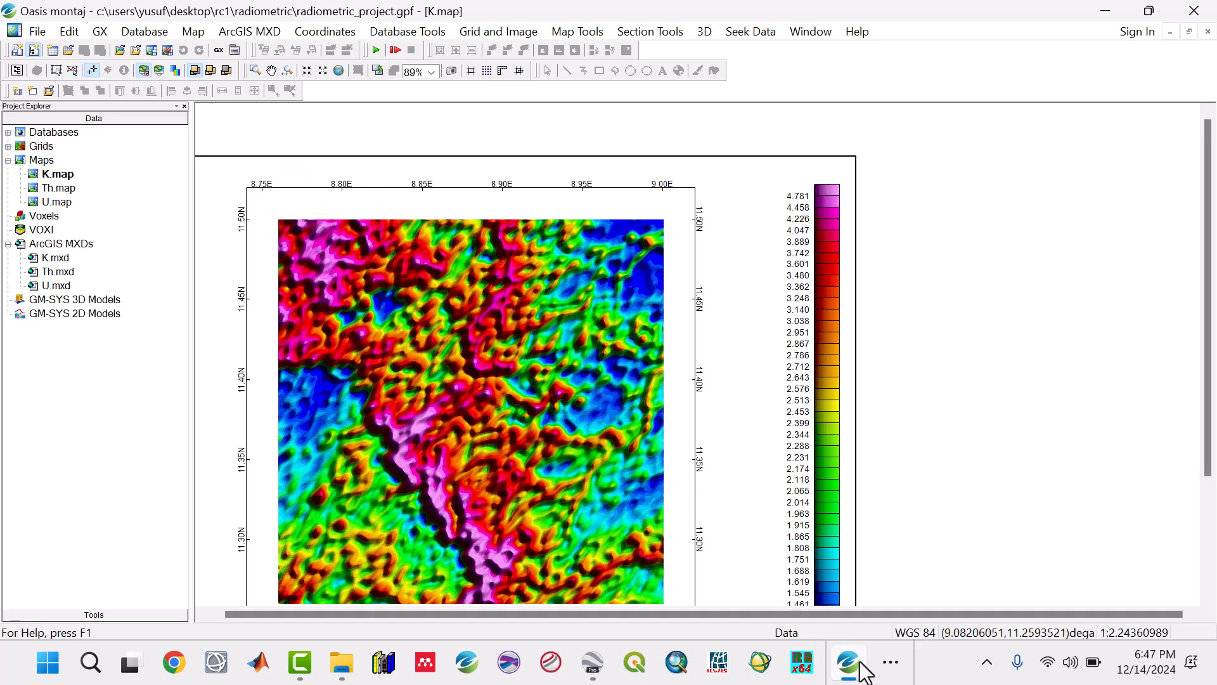
Step: Switch to the study area notes in Notepad and add "Grid Degree Interval = 0.05 deg" above the Longitudes section, separated by a blank line
click(890, 671)
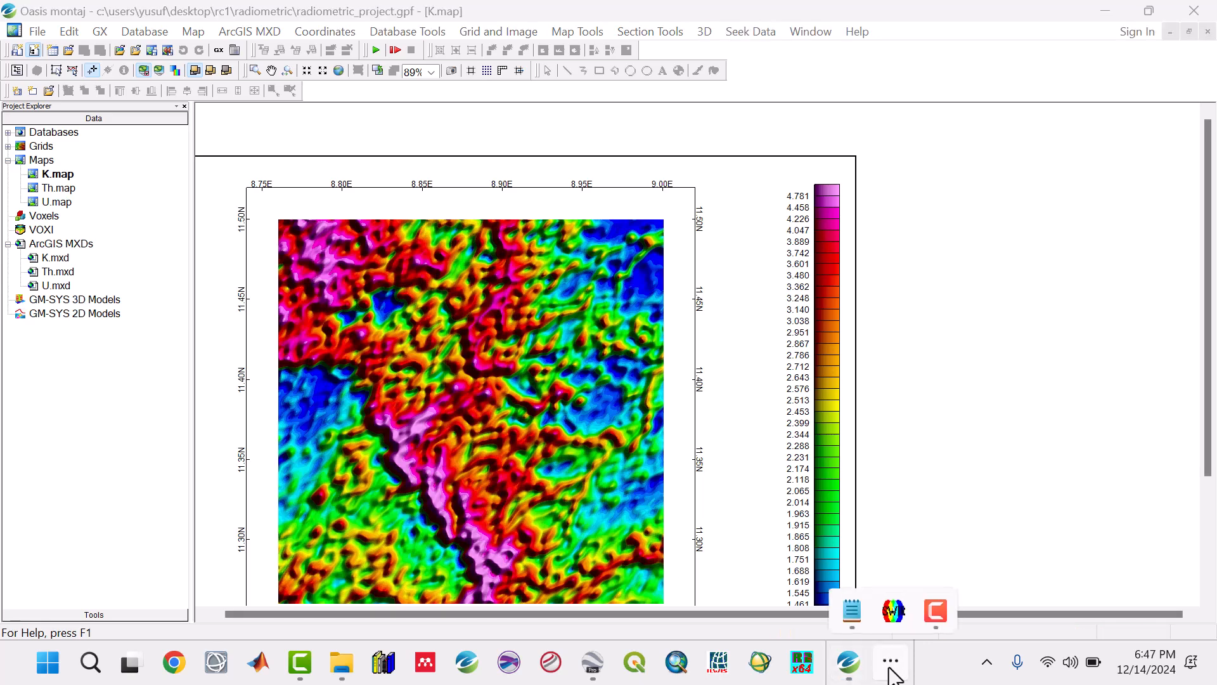
click(850, 612)
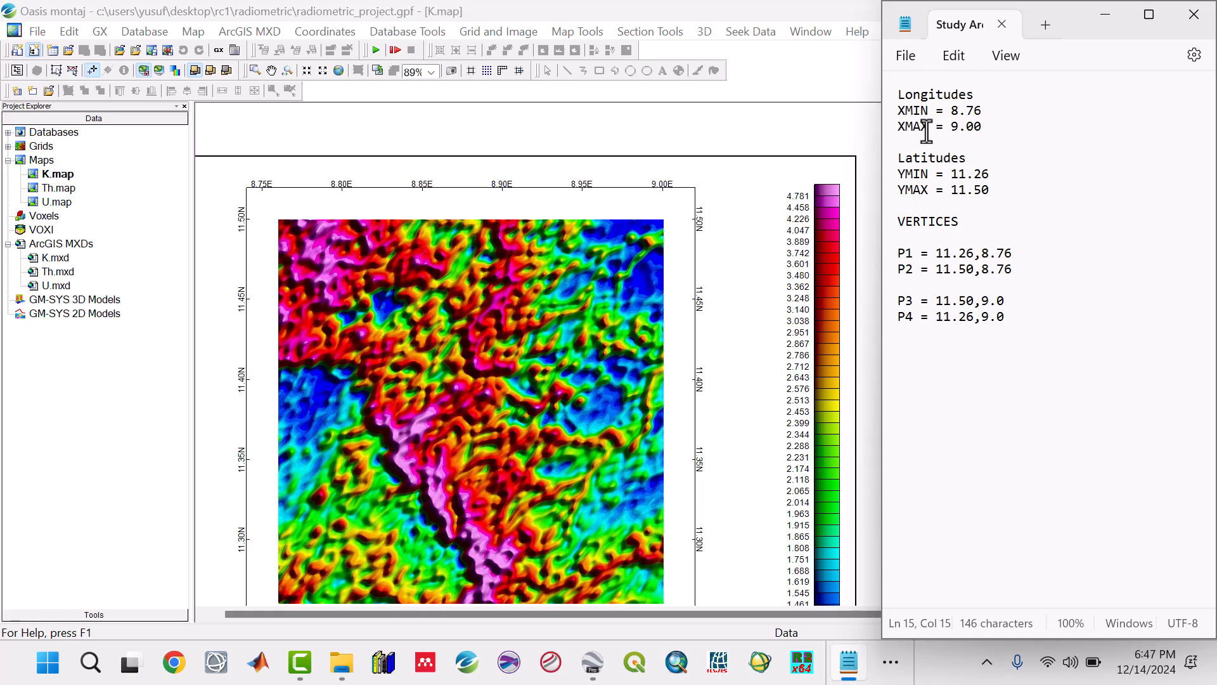
click(897, 94)
key(Return)
key(Return)
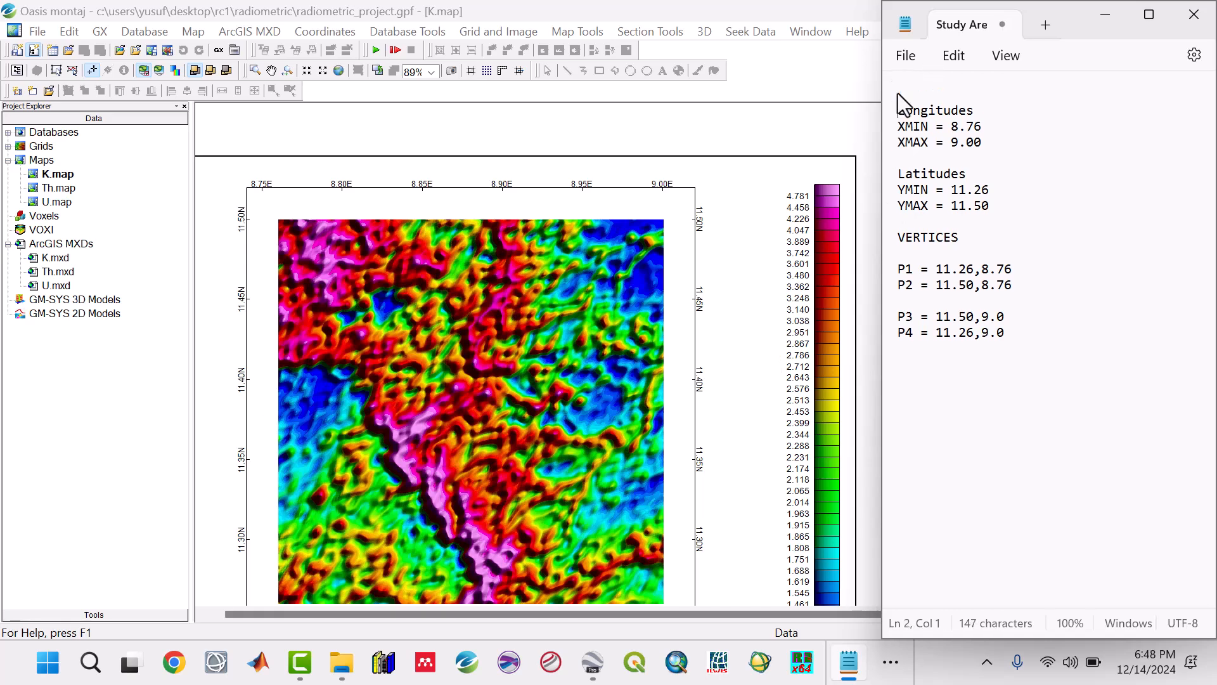
text(G)
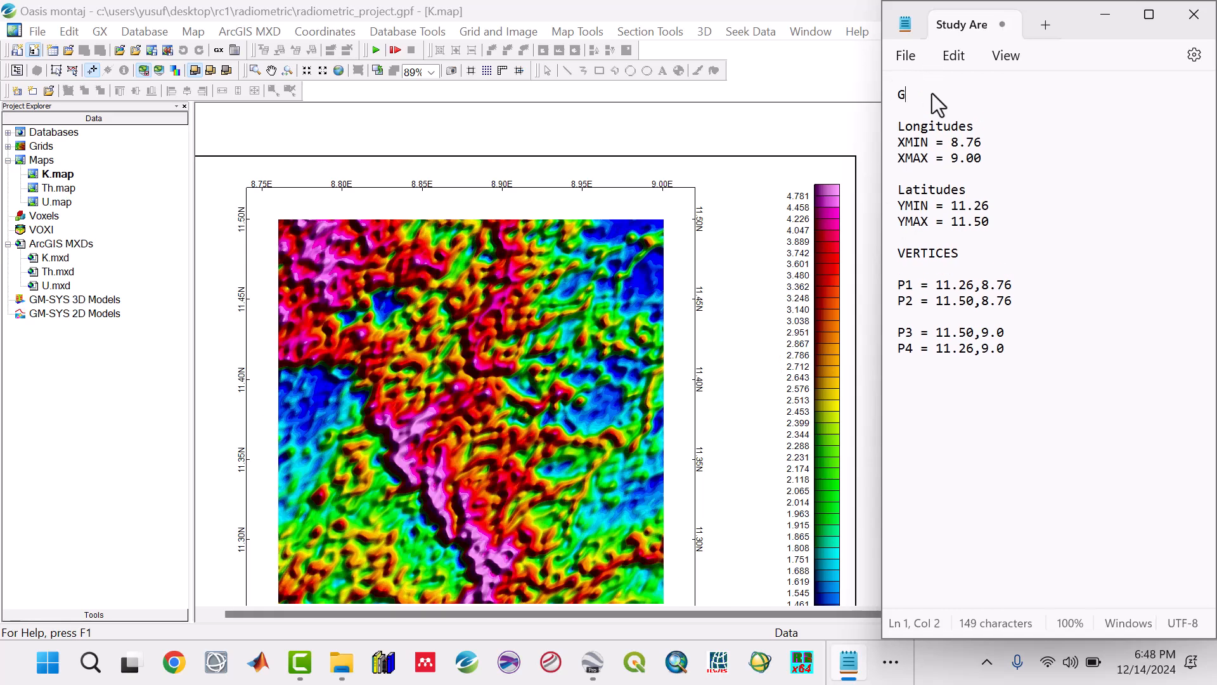
text(rid Degree Interval = 0.0)
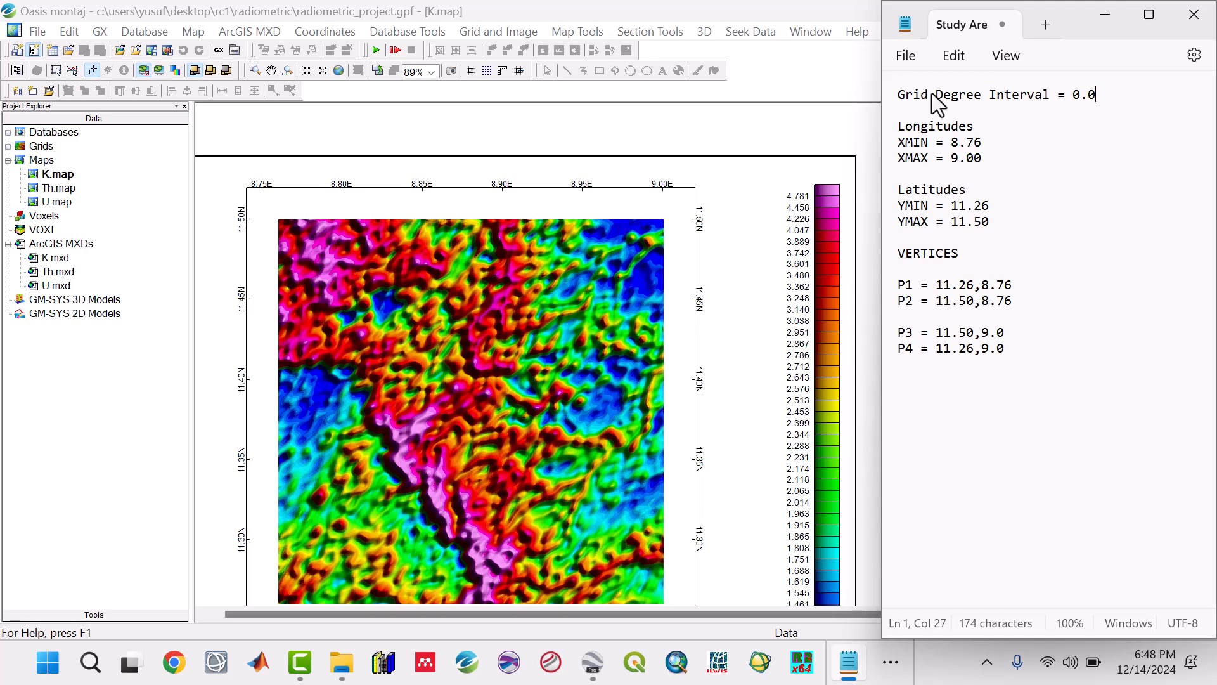
text(5 de)
text(g)
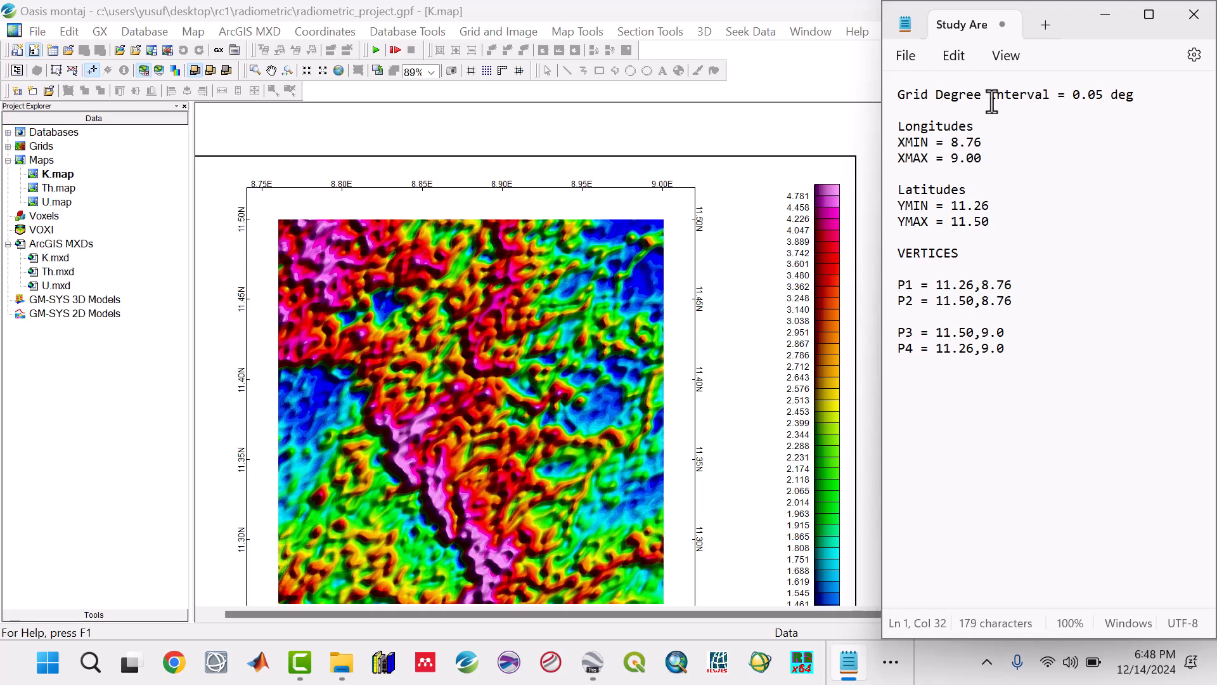
Step: Save the study area notes and minimize Notepad to return to the K map
click(908, 57)
click(932, 184)
click(1105, 14)
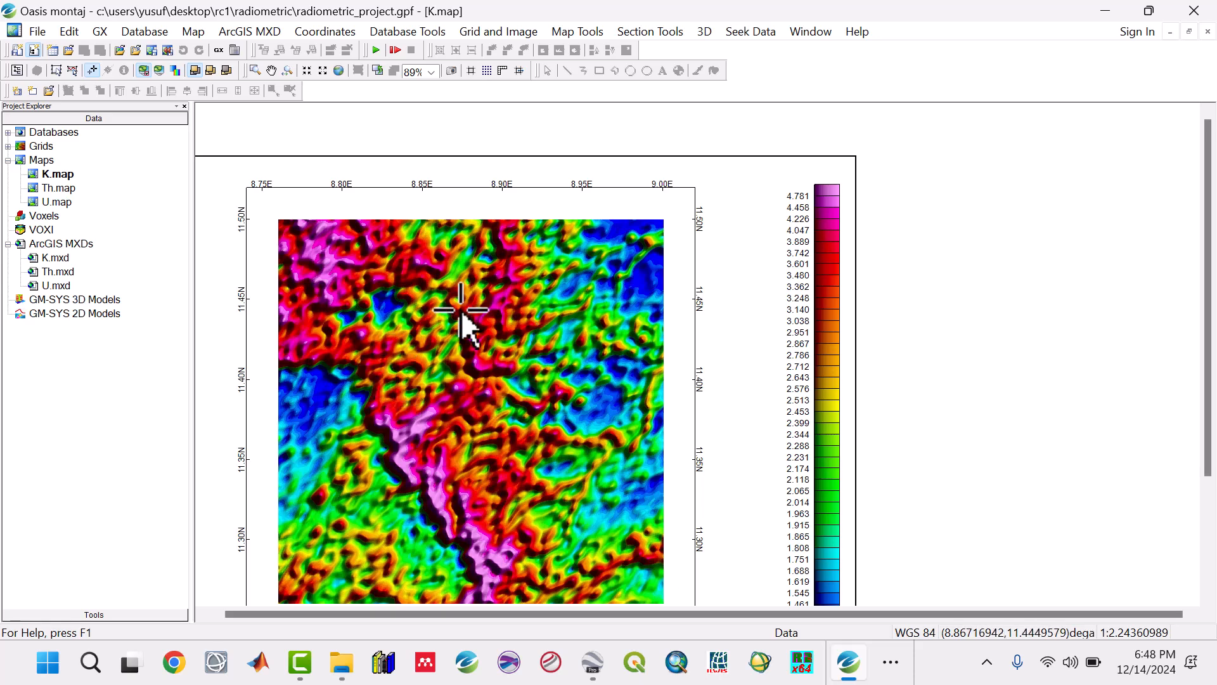
Step: Minimize the open windows and open the Images folder inside Course Project Files on the desktop
click(342, 662)
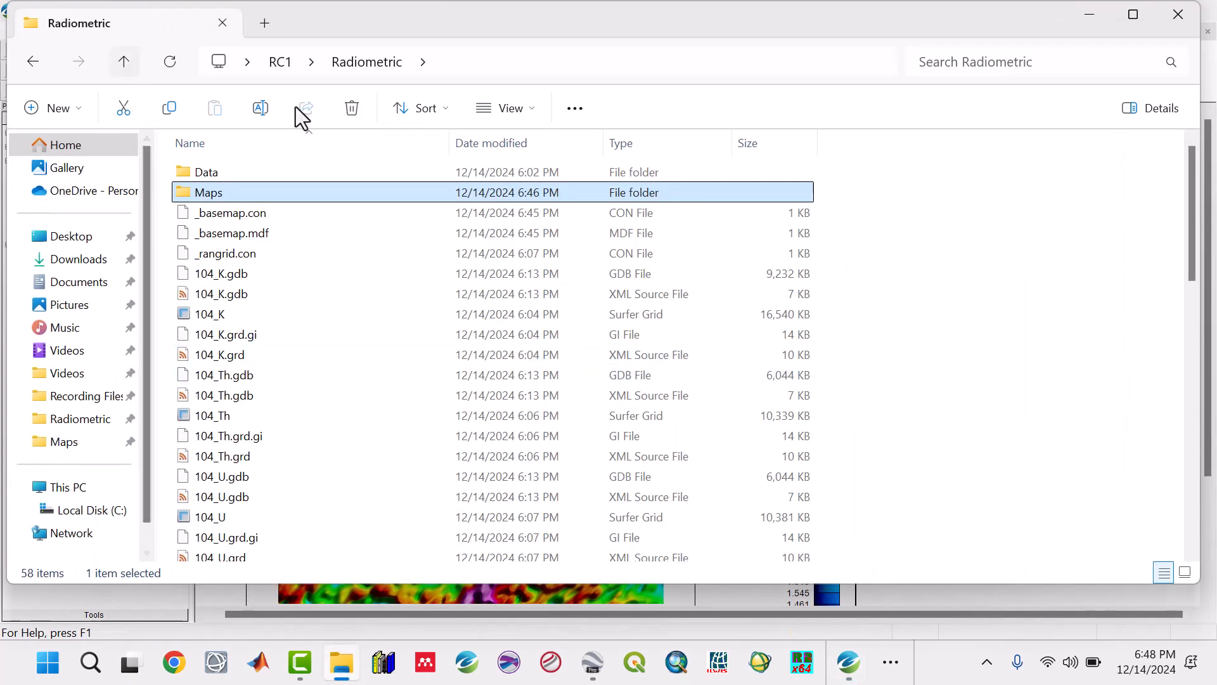
click(1092, 13)
click(1109, 12)
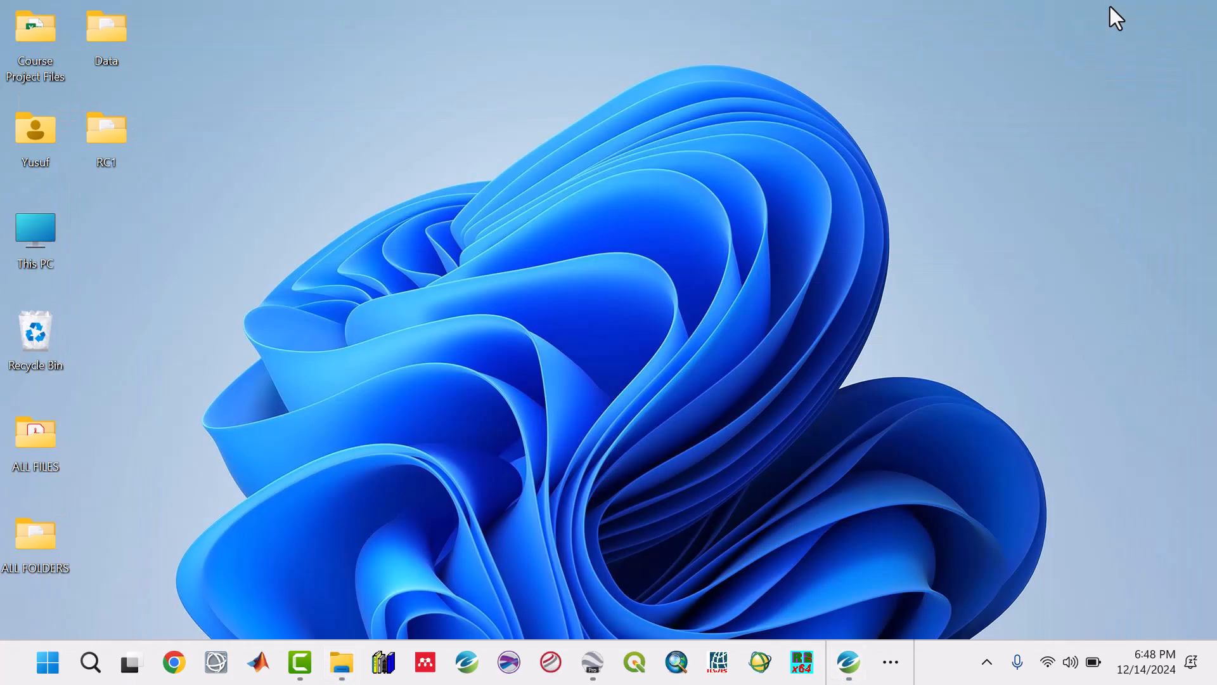
double_click(47, 39)
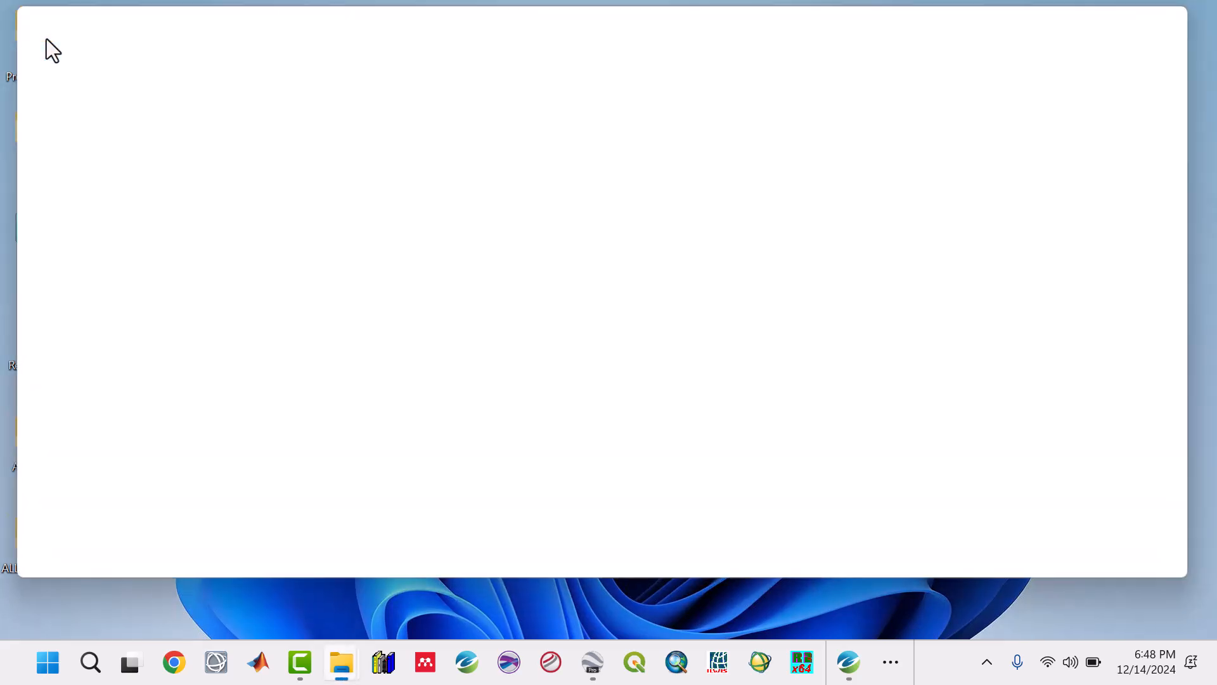
double_click(226, 213)
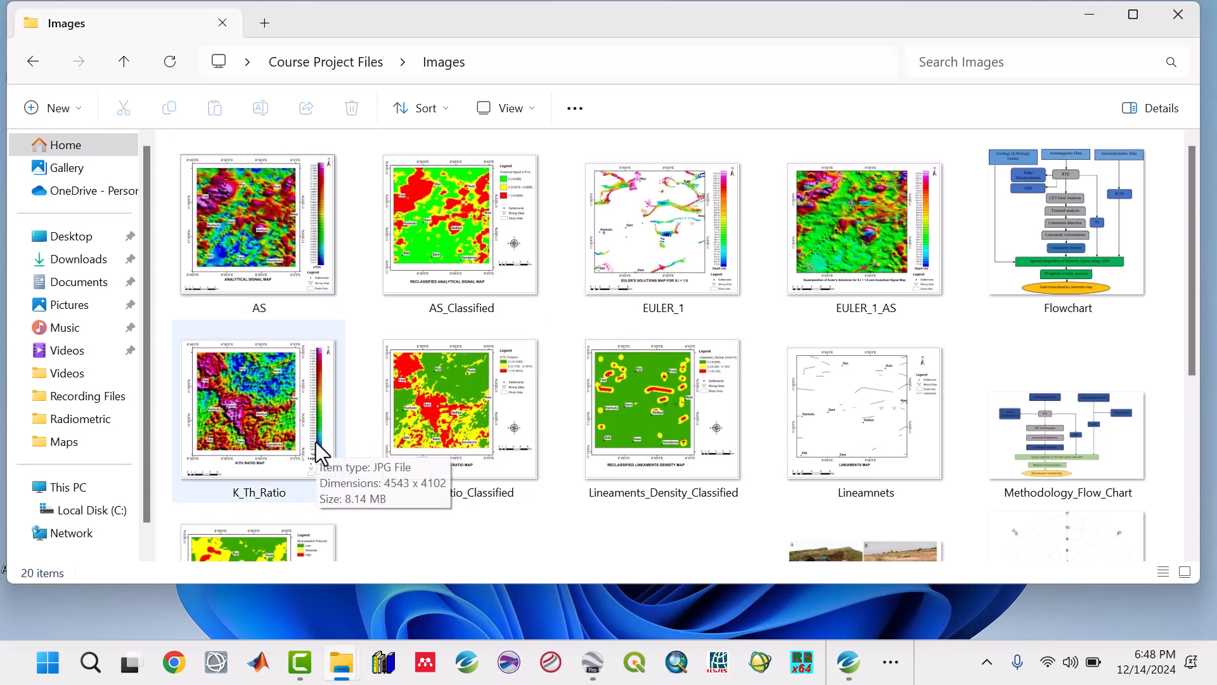
Step: View the K_Th_Ratio image to examine the finished K/Th ratio map layout, and close the image viewer
scroll(320, 460, down, 2)
click(273, 296)
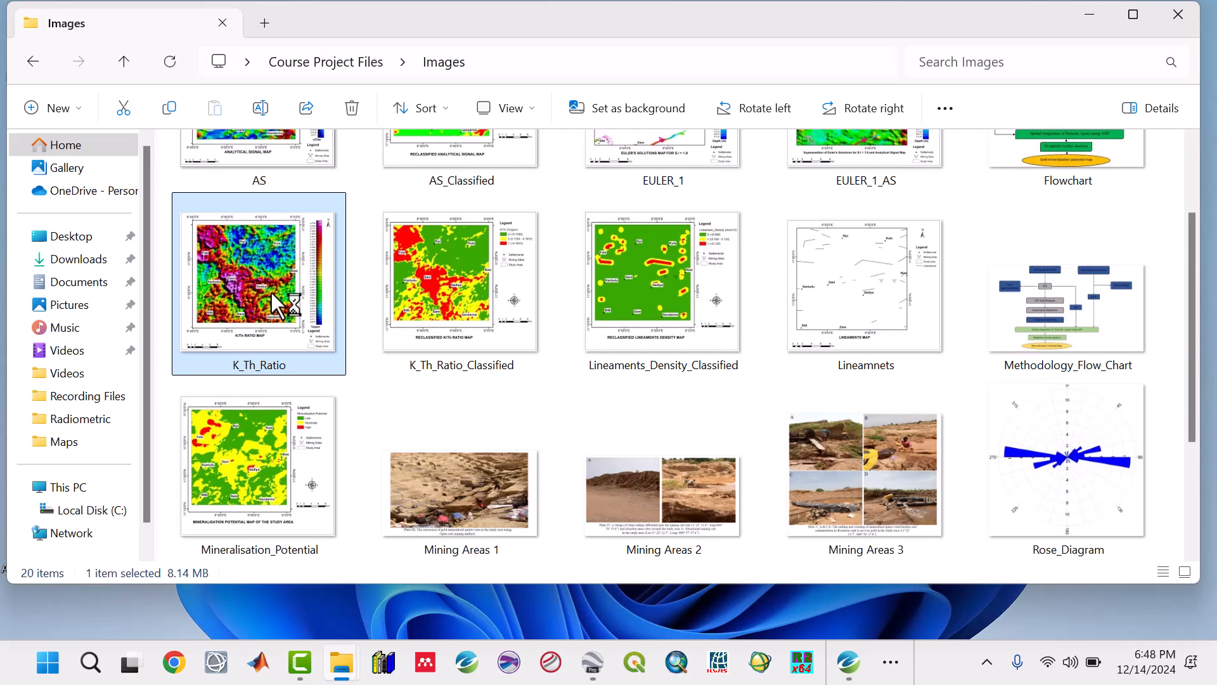
double_click(272, 295)
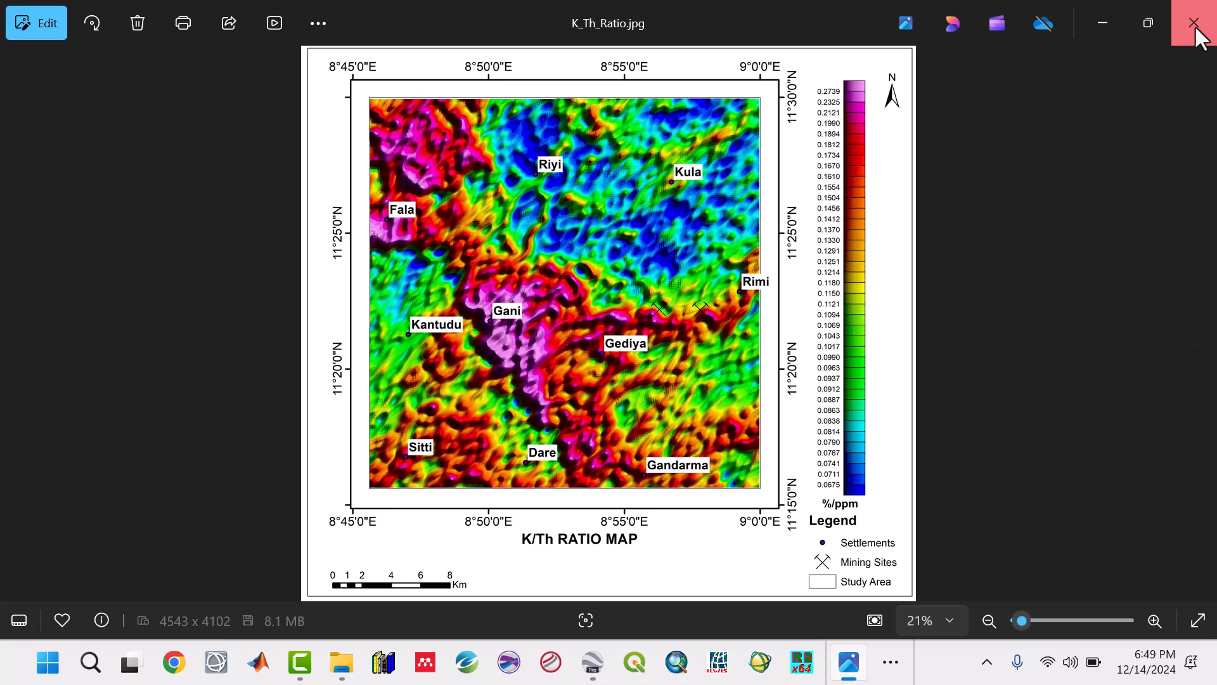
click(1194, 22)
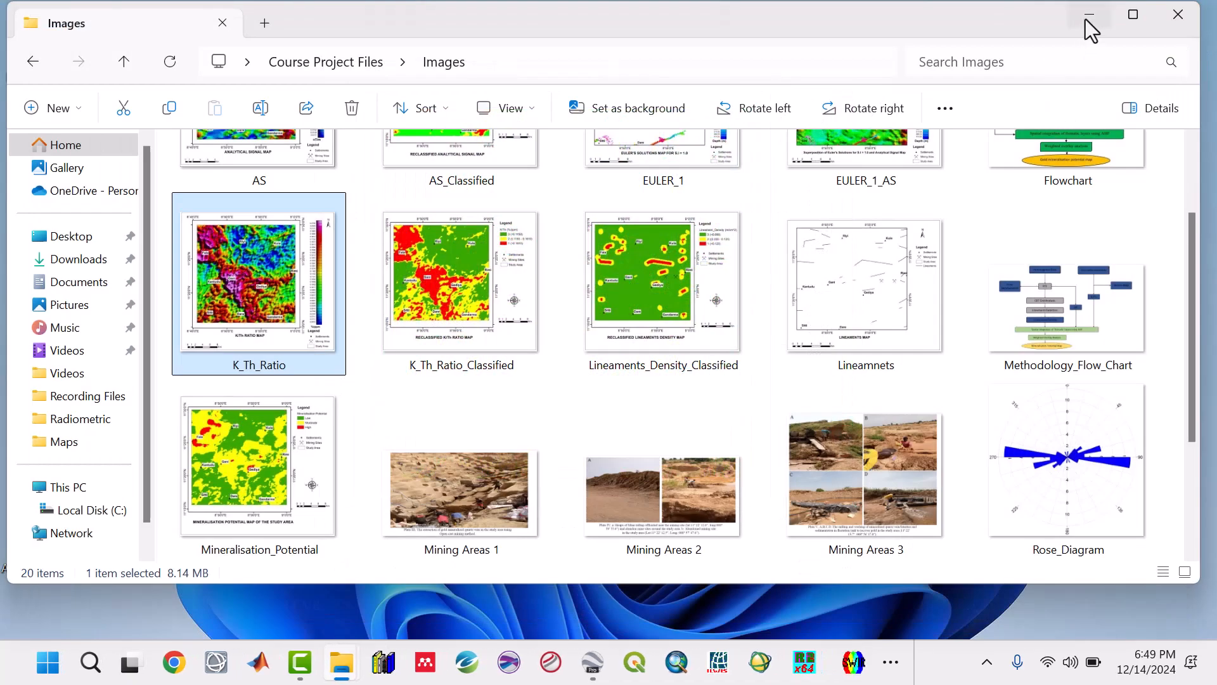